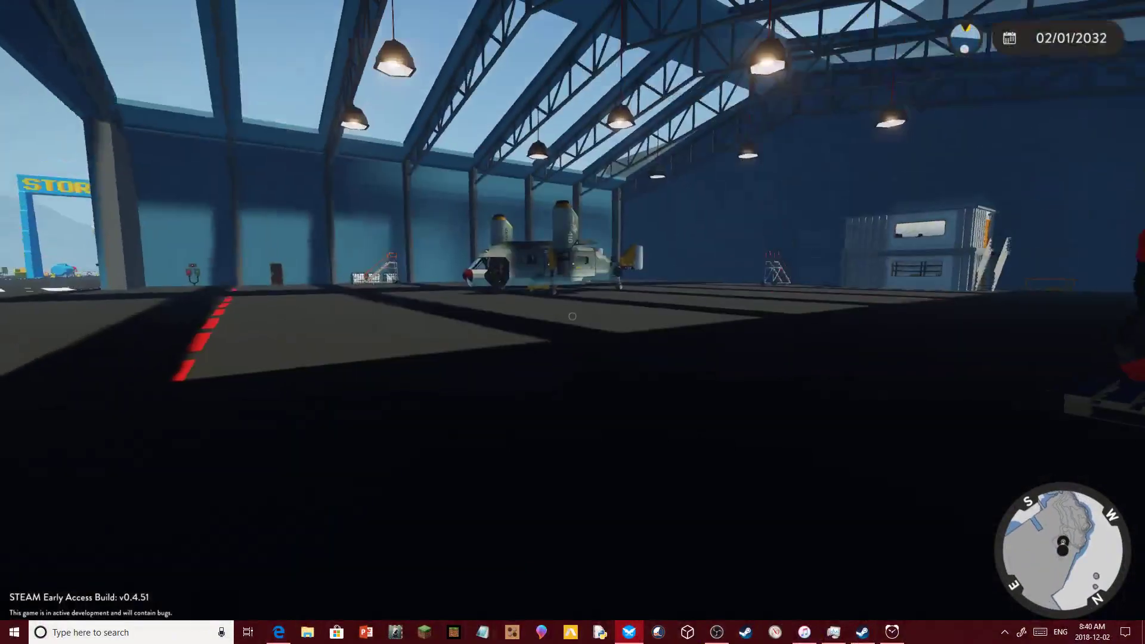
- Walk from the hangar through the VTOL's side door to the cockpit and sit in the pilot seat
{"action": "key", "text": "w"}
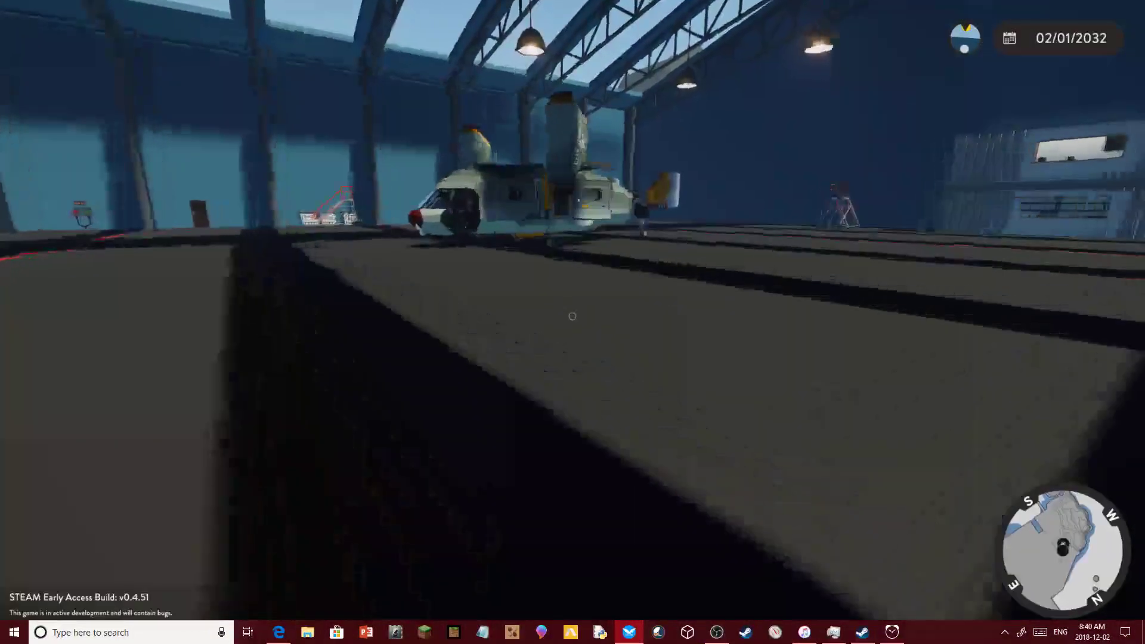
{"action": "key", "text": "w"}
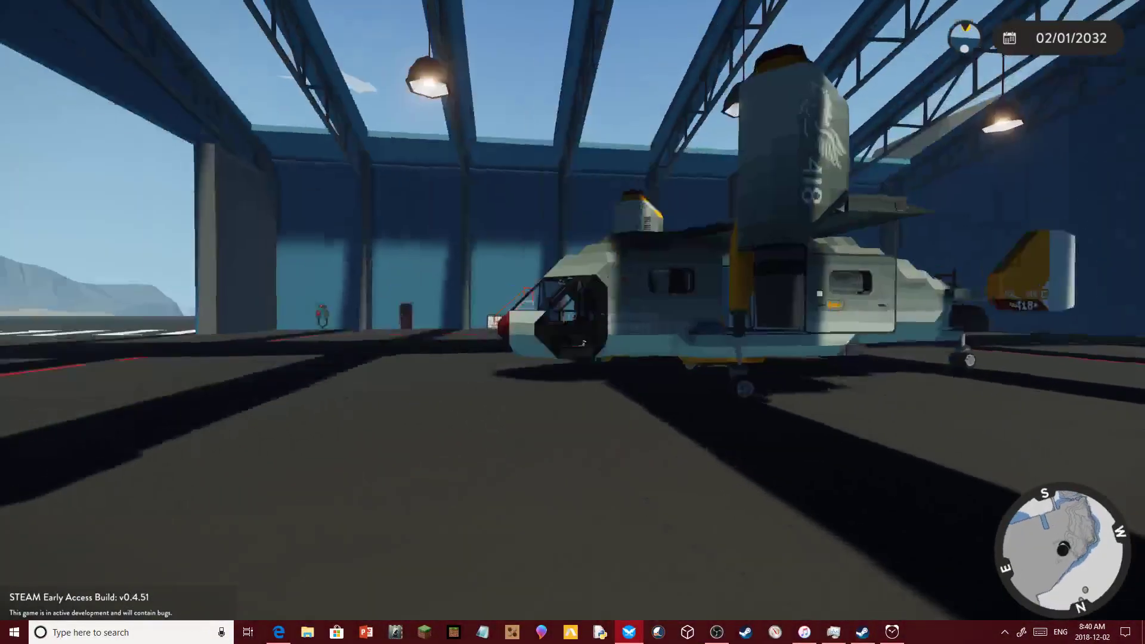
{"action": "key", "text": "w"}
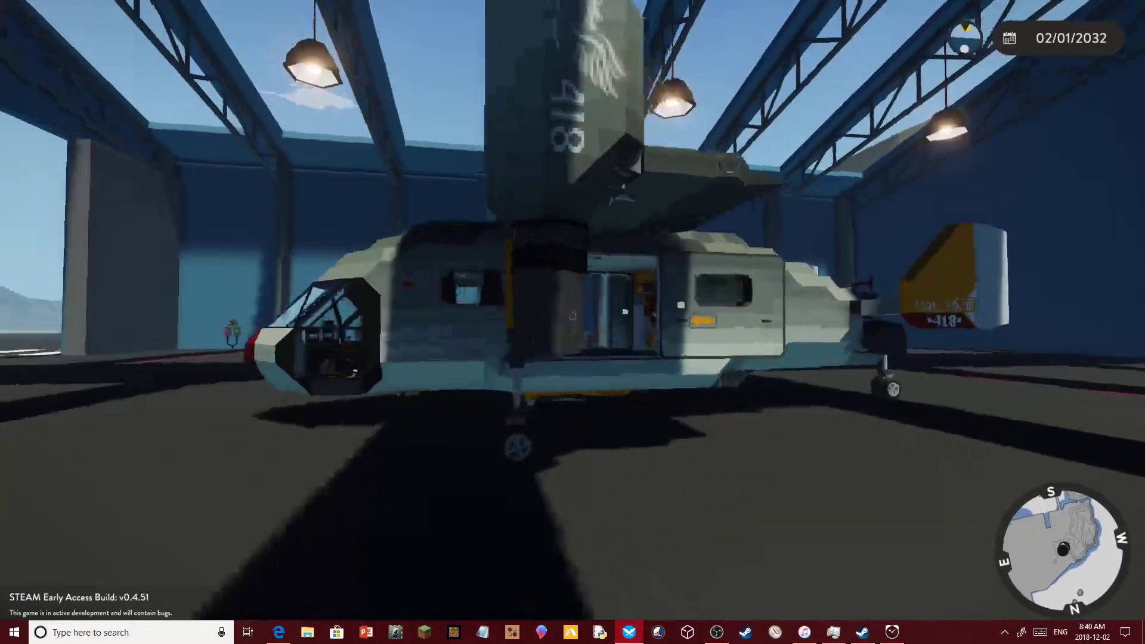
{"action": "key", "text": "w"}
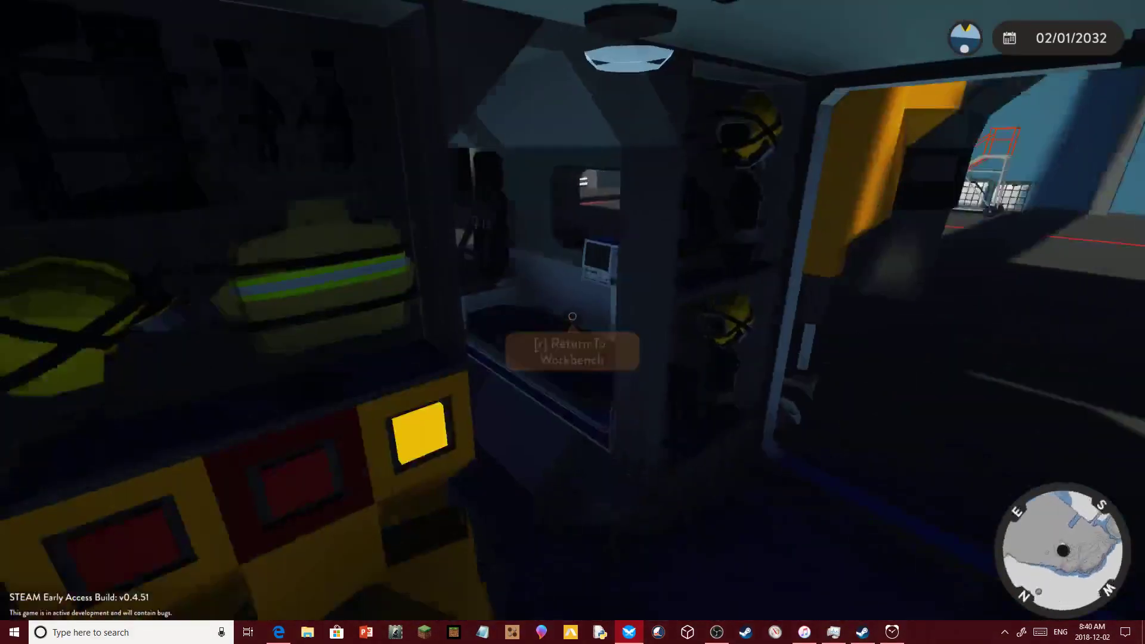
{"action": "key", "text": "w"}
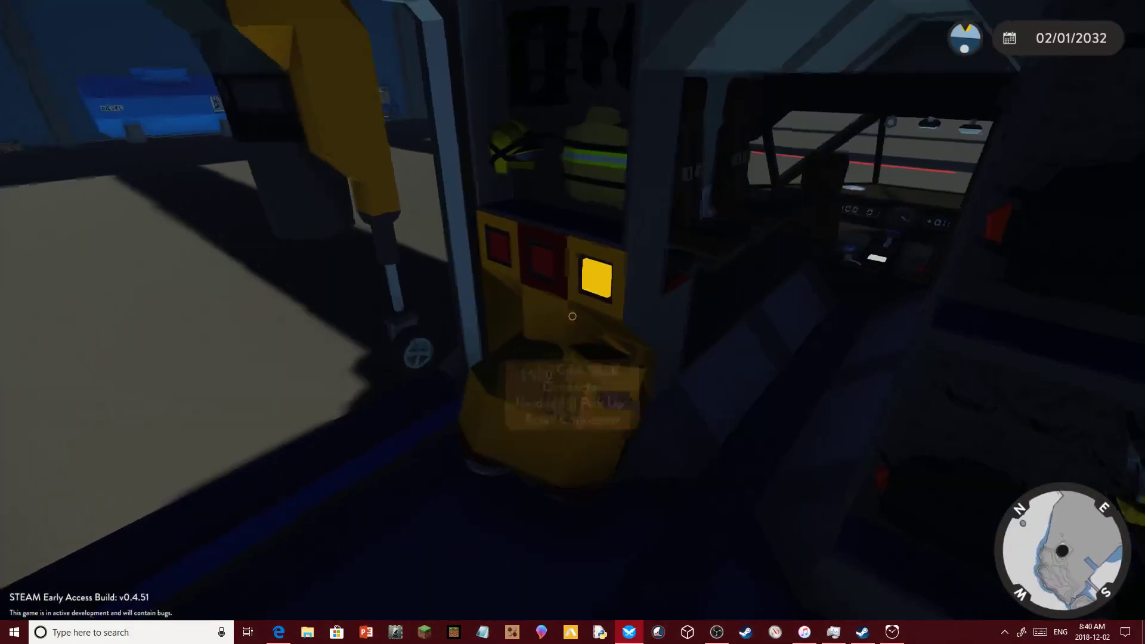
{"action": "key", "text": "w"}
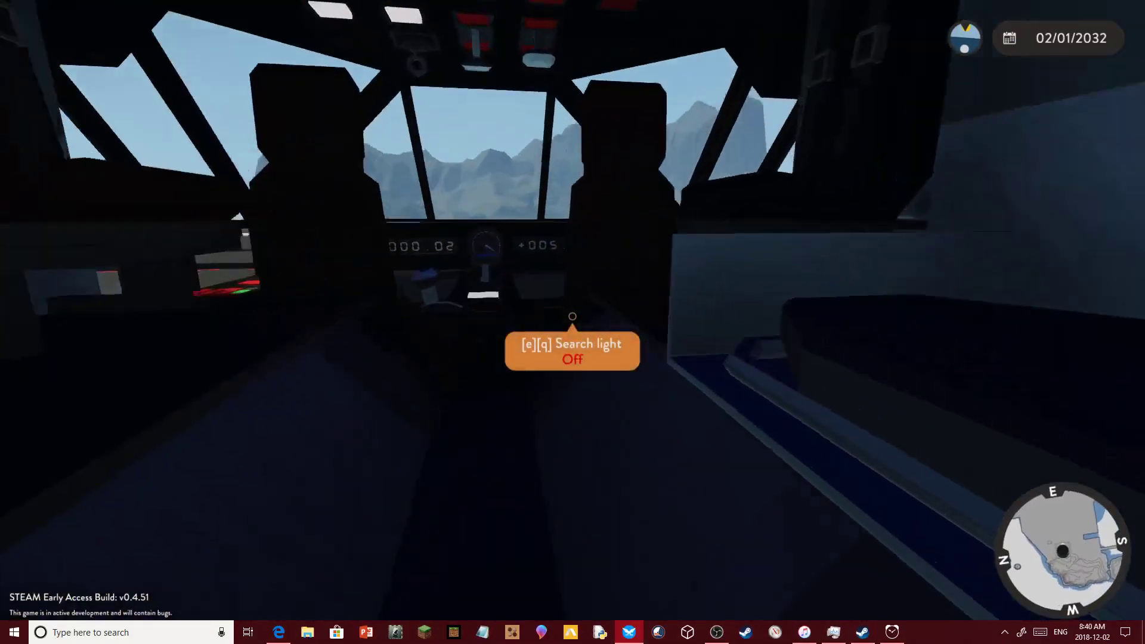
{"action": "key", "text": "w"}
{"action": "key", "text": "f"}
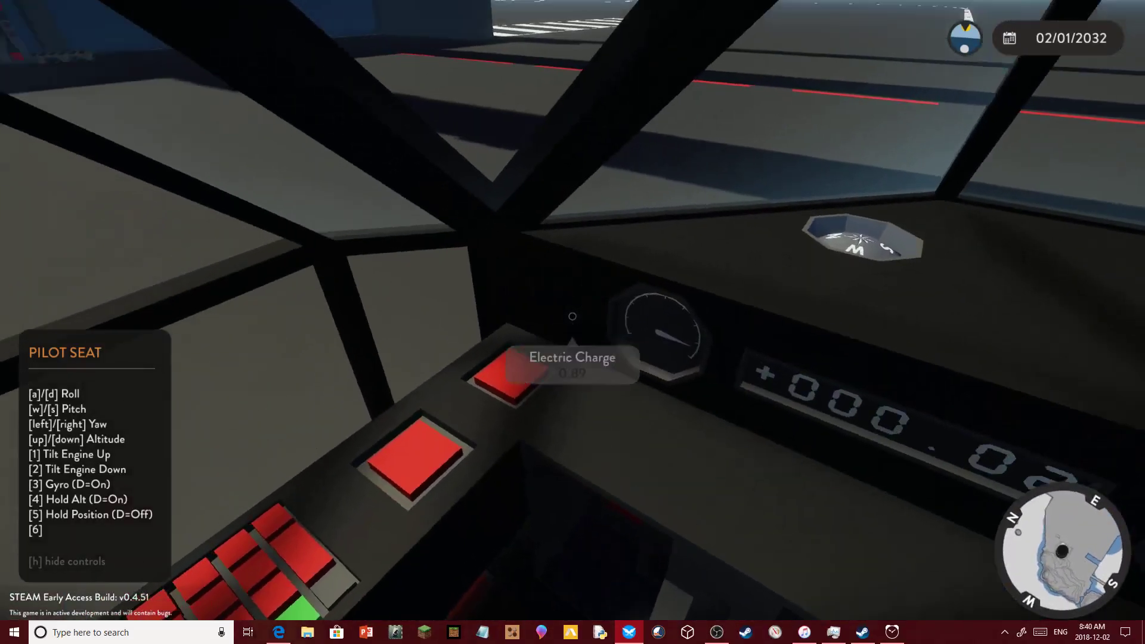
- Add Medivac Injured Fisherperson from the map's Fishing Community playlist and return to the cockpit
{"action": "key", "text": "Escape"}
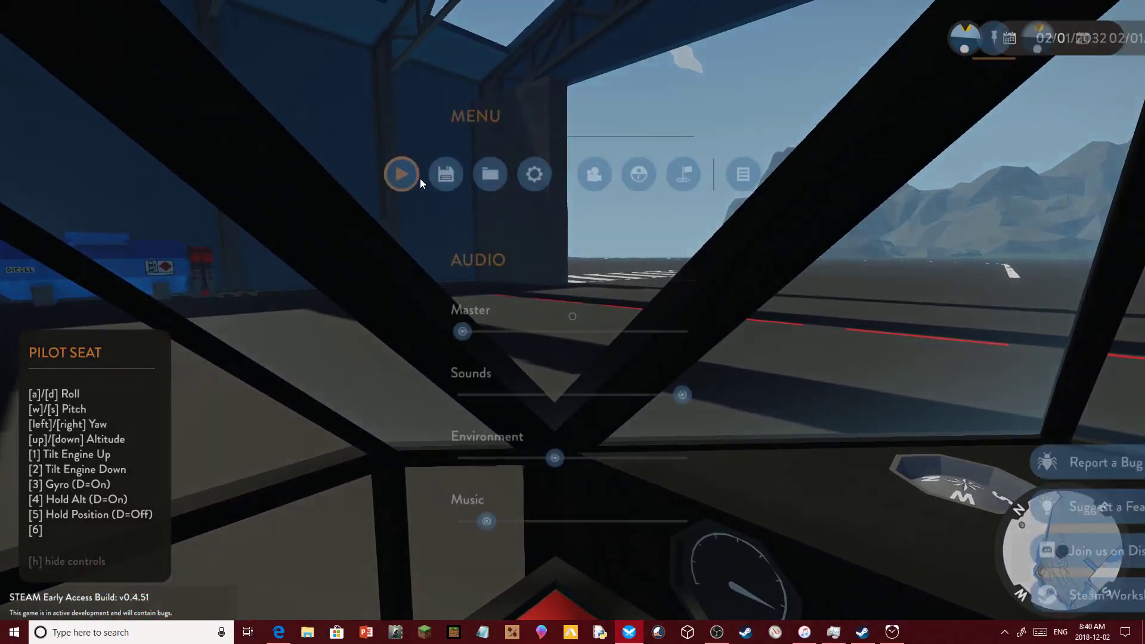
{"action": "left_click", "coordinate": [638, 174]}
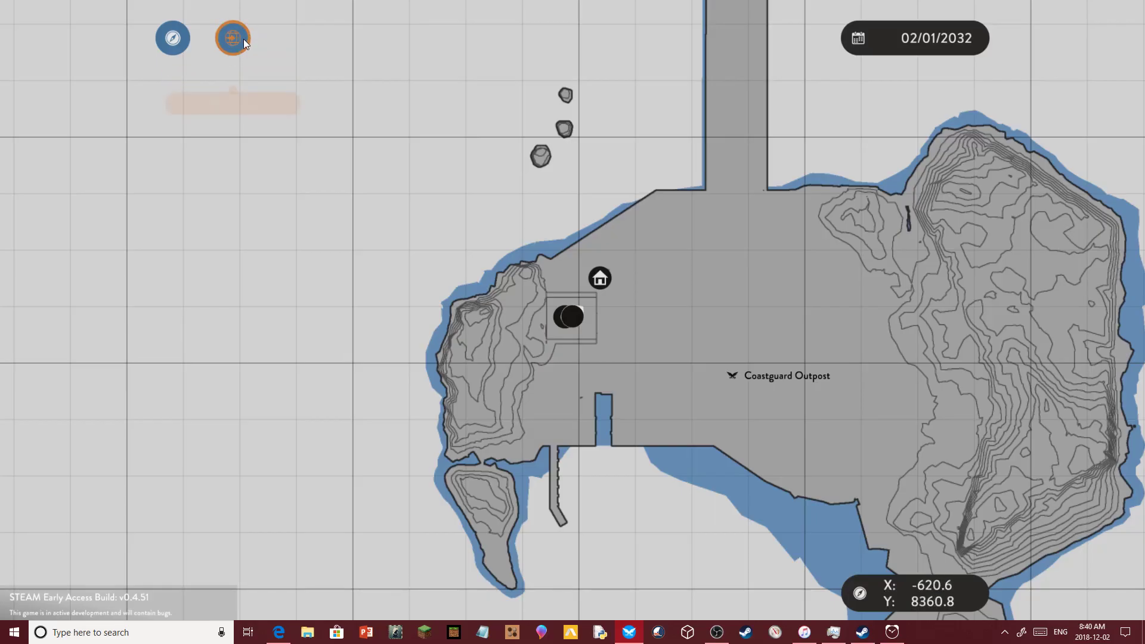
{"action": "left_click", "coordinate": [235, 37]}
{"action": "left_click", "coordinate": [342, 157]}
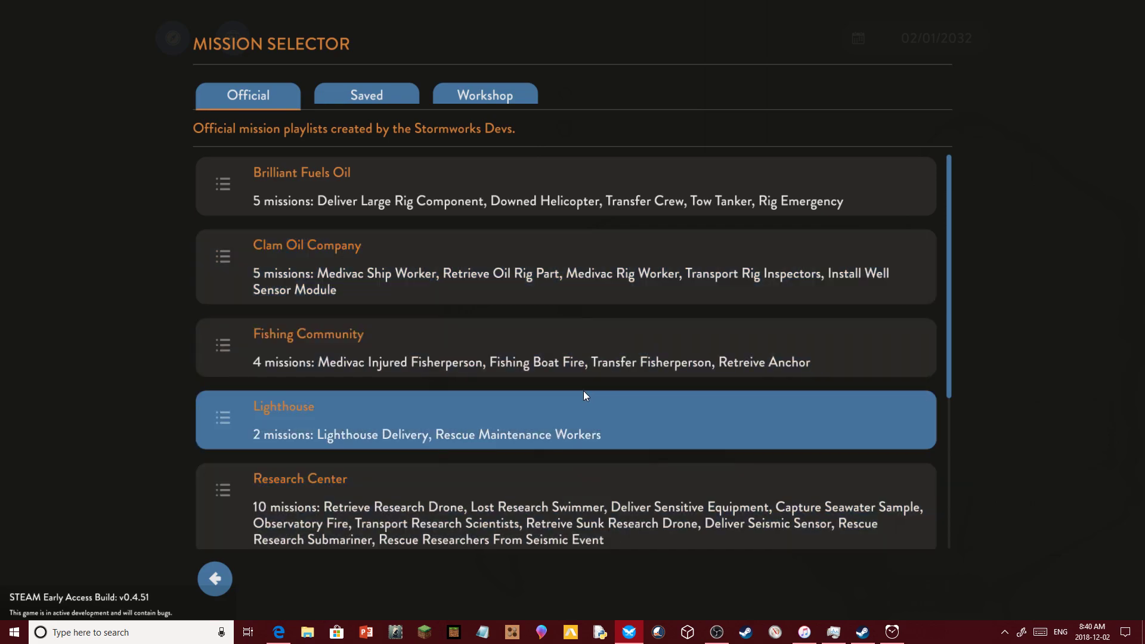
{"action": "left_click", "coordinate": [645, 359]}
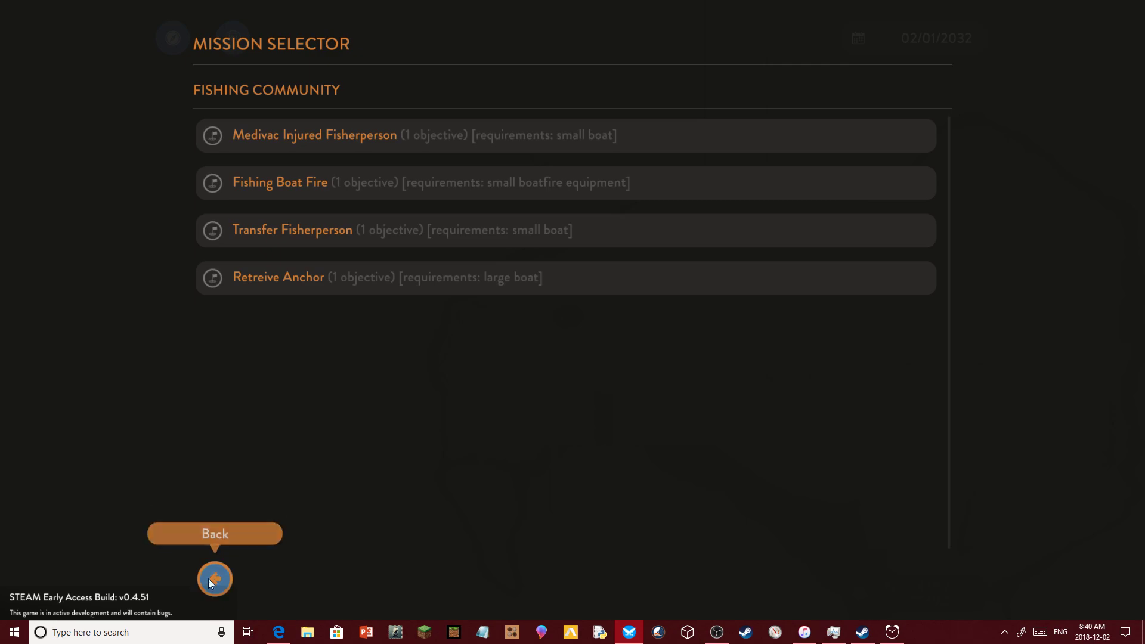
{"action": "left_click", "coordinate": [443, 136]}
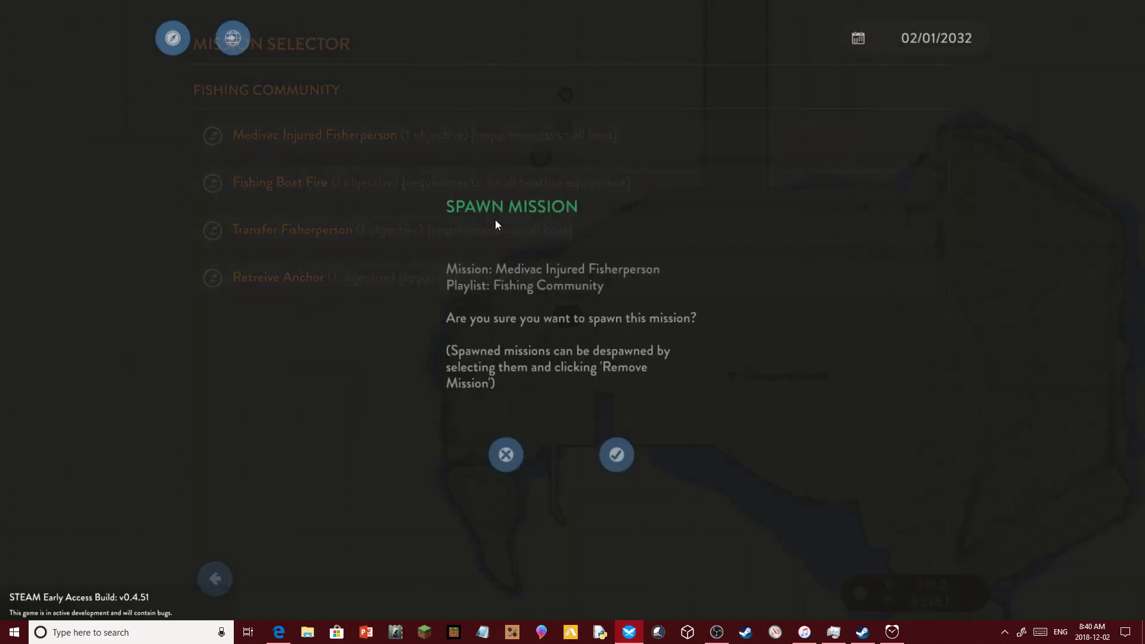
{"action": "left_click", "coordinate": [617, 445]}
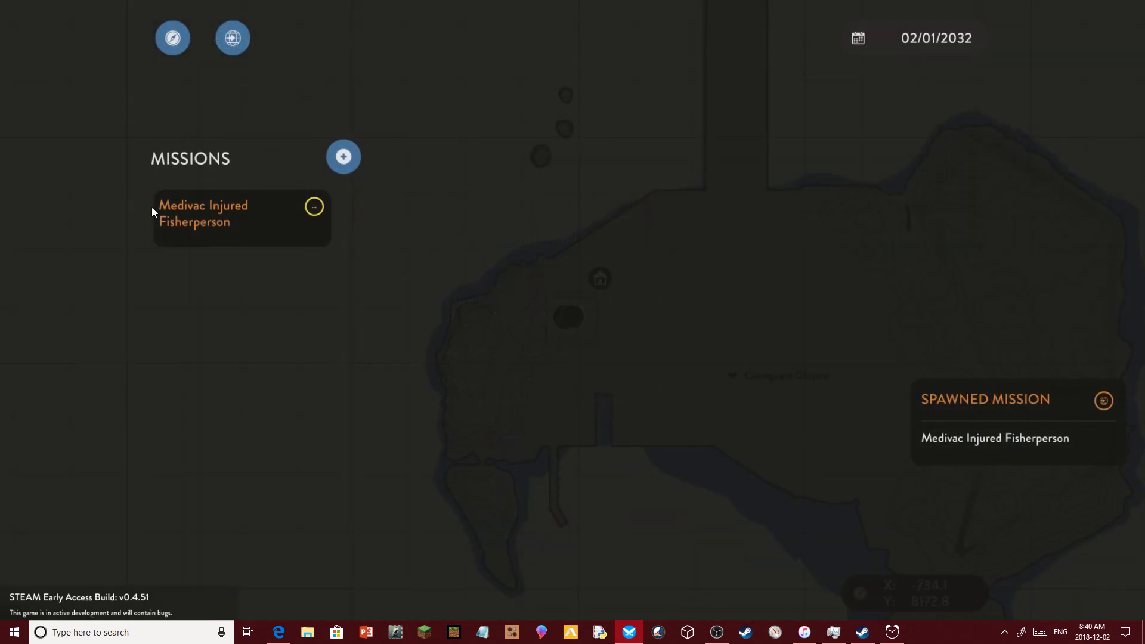
{"action": "left_click", "coordinate": [210, 222]}
{"action": "left_click", "coordinate": [971, 150]}
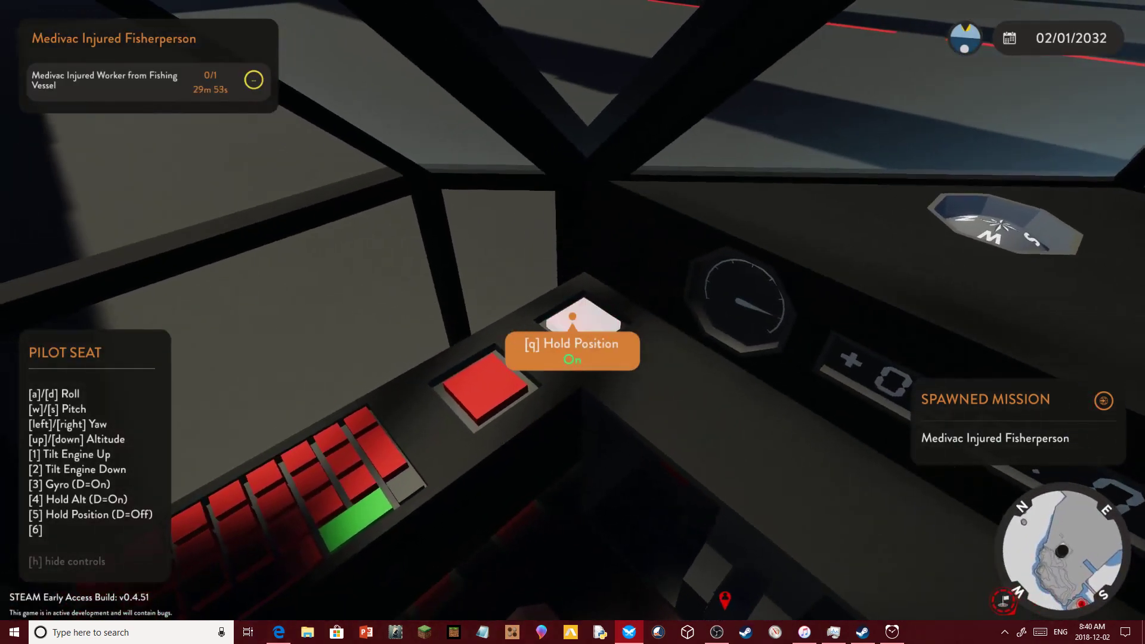
- Enable hold position, lower the thrust limit, release the brake and lift the VTOL out of the hangar
{"action": "key", "text": "e"}
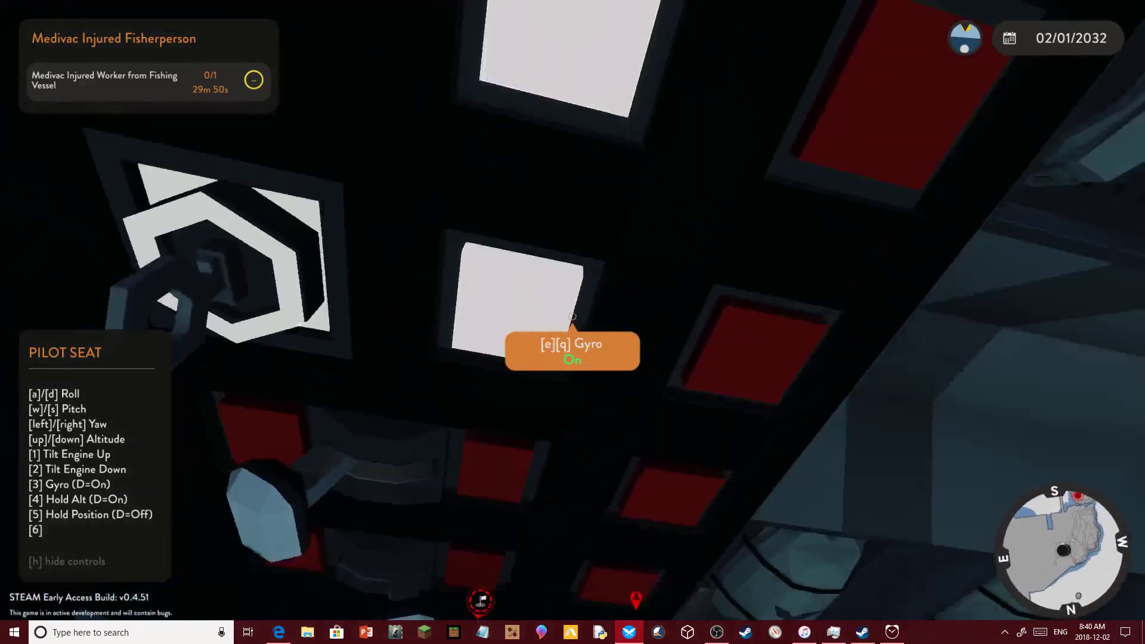
{"action": "key", "text": "q"}
{"action": "key", "text": "q"}
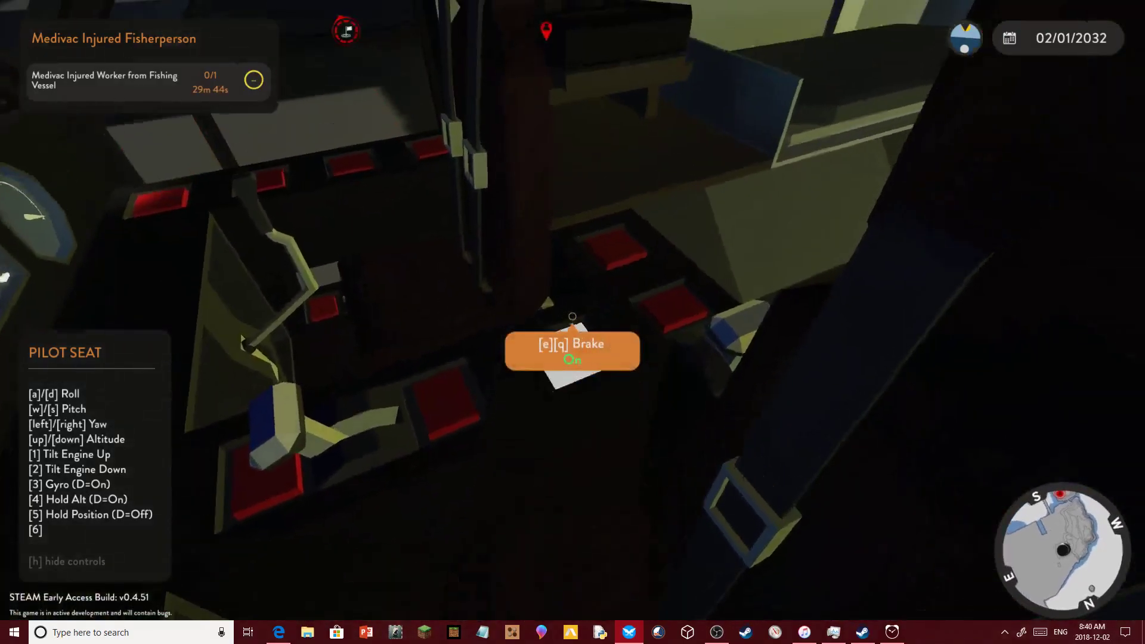
{"action": "key", "text": "e"}
{"action": "key", "text": "Tab"}
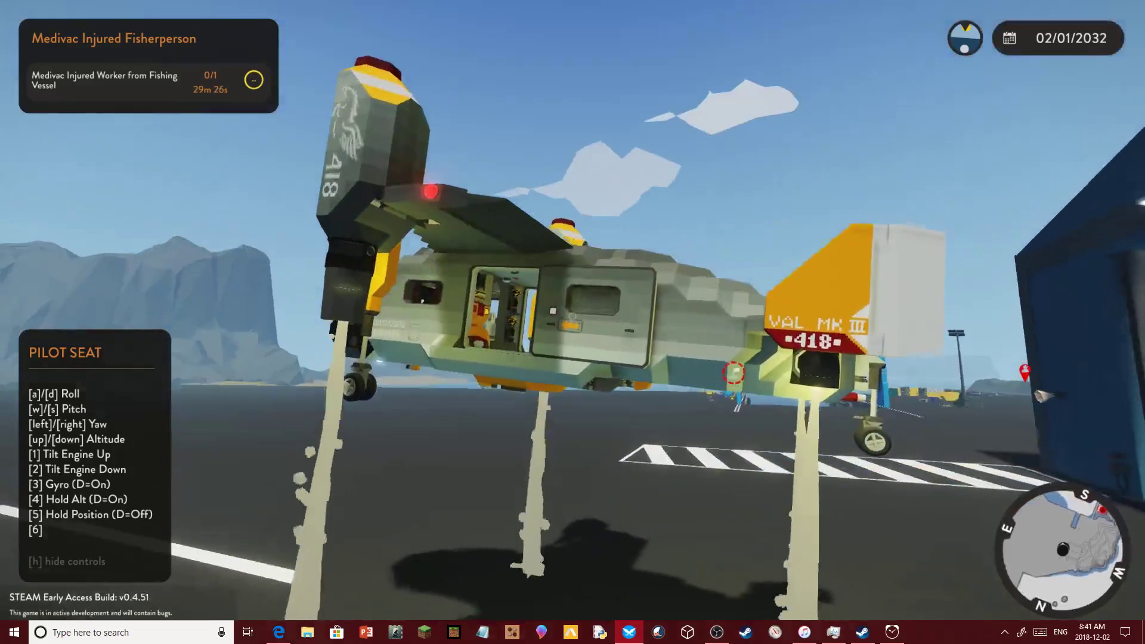
{"action": "key", "text": "v"}
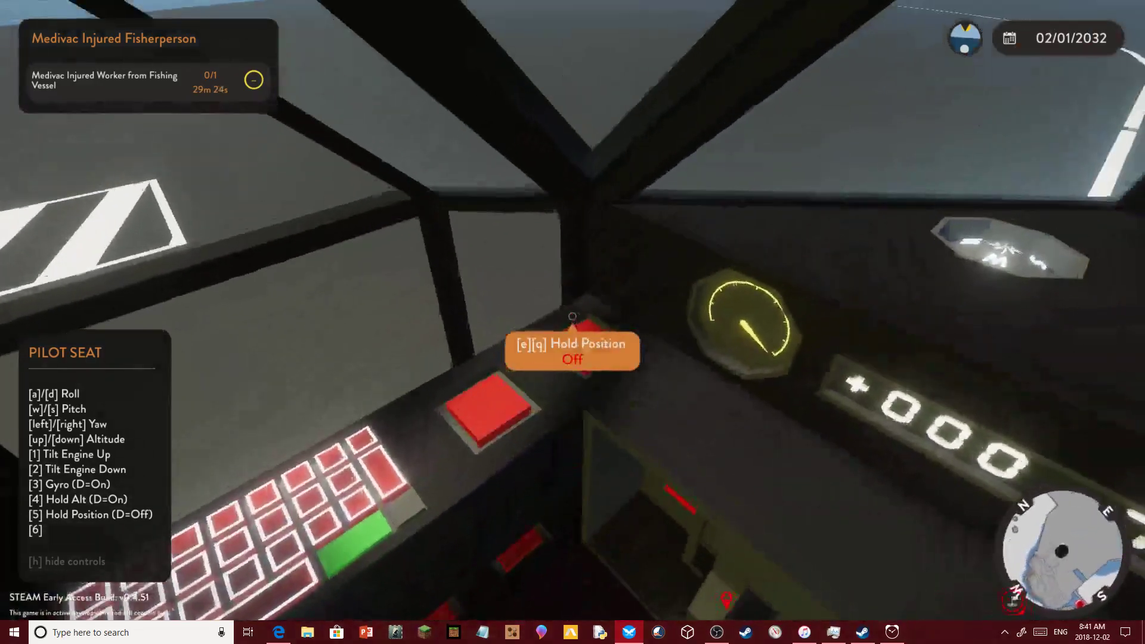
{"action": "key", "text": "v"}
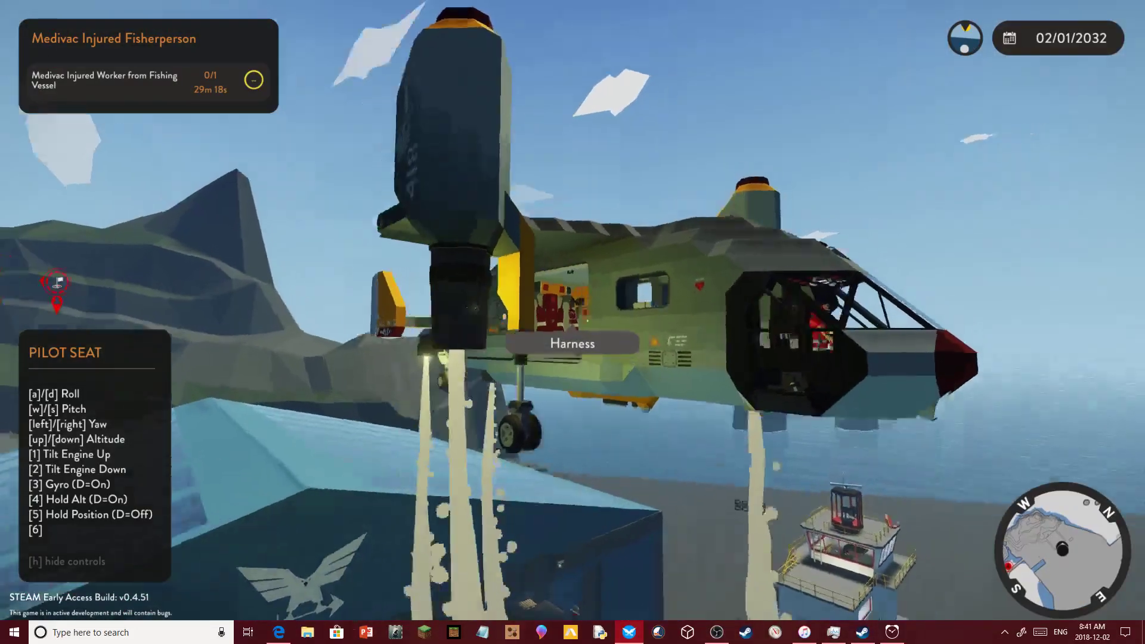
- Set the injured fisherperson's mission coordinates, 12 km away, as the destination waypoint
{"action": "key", "text": "m"}
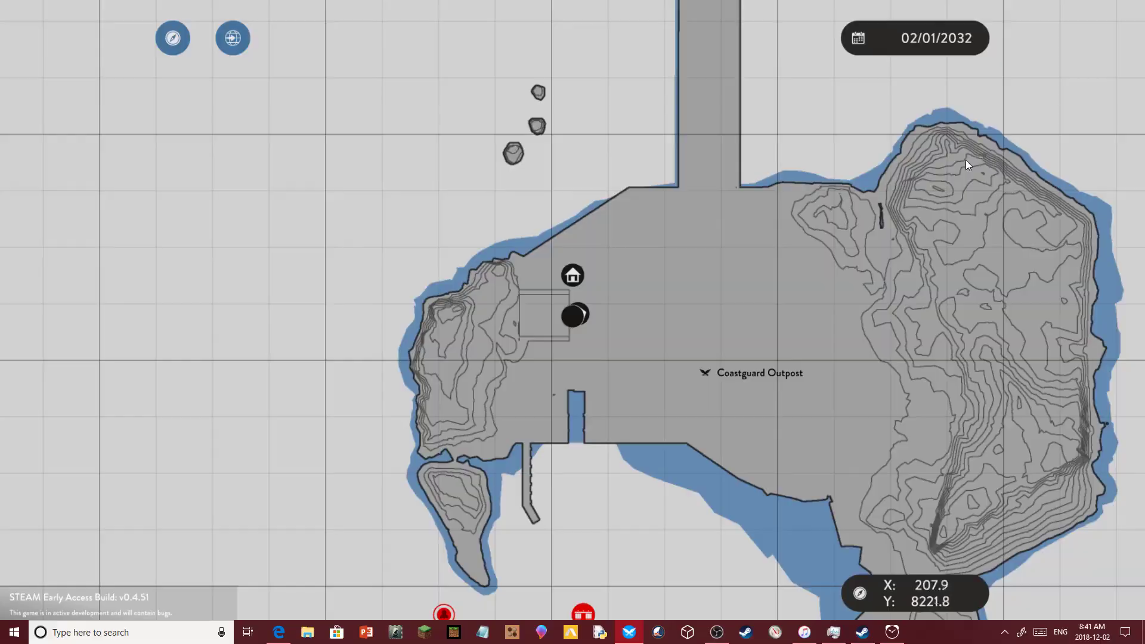
{"action": "scroll", "coordinate": [965, 161], "scroll_direction": "down", "scroll_amount": 5}
{"action": "scroll", "coordinate": [829, 328], "scroll_direction": "down", "scroll_amount": 5}
{"action": "scroll", "coordinate": [582, 337], "scroll_direction": "down", "scroll_amount": 5}
{"action": "key", "text": "s"}
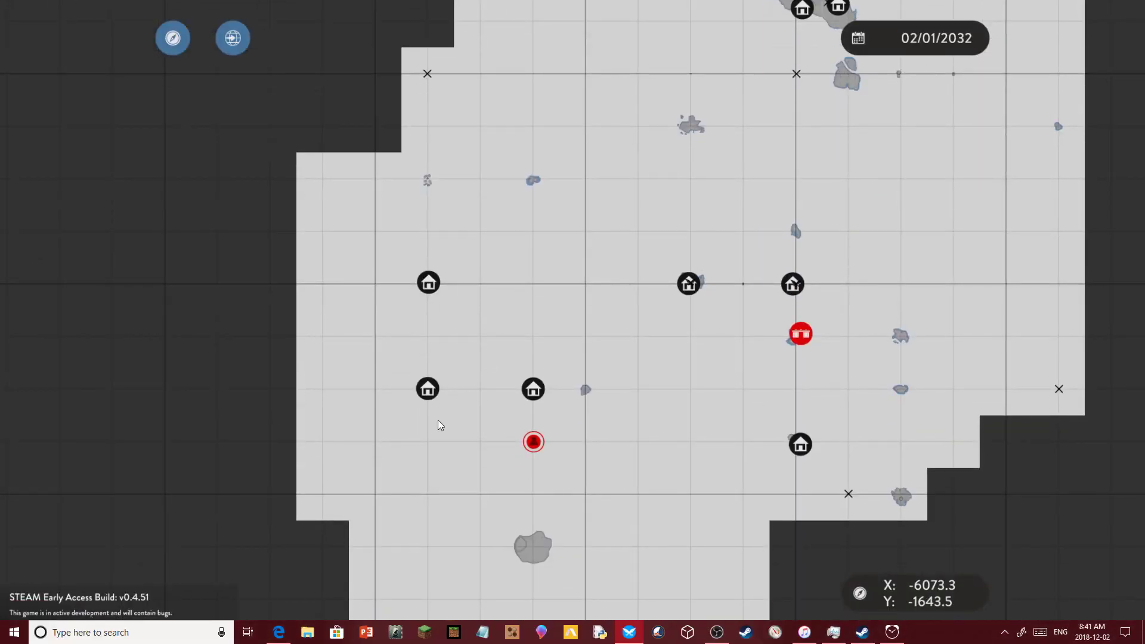
{"action": "scroll", "coordinate": [536, 441], "scroll_direction": "up", "scroll_amount": 5}
{"action": "scroll", "coordinate": [573, 358], "scroll_direction": "up", "scroll_amount": 5}
{"action": "scroll", "coordinate": [609, 242], "scroll_direction": "up", "scroll_amount": 5}
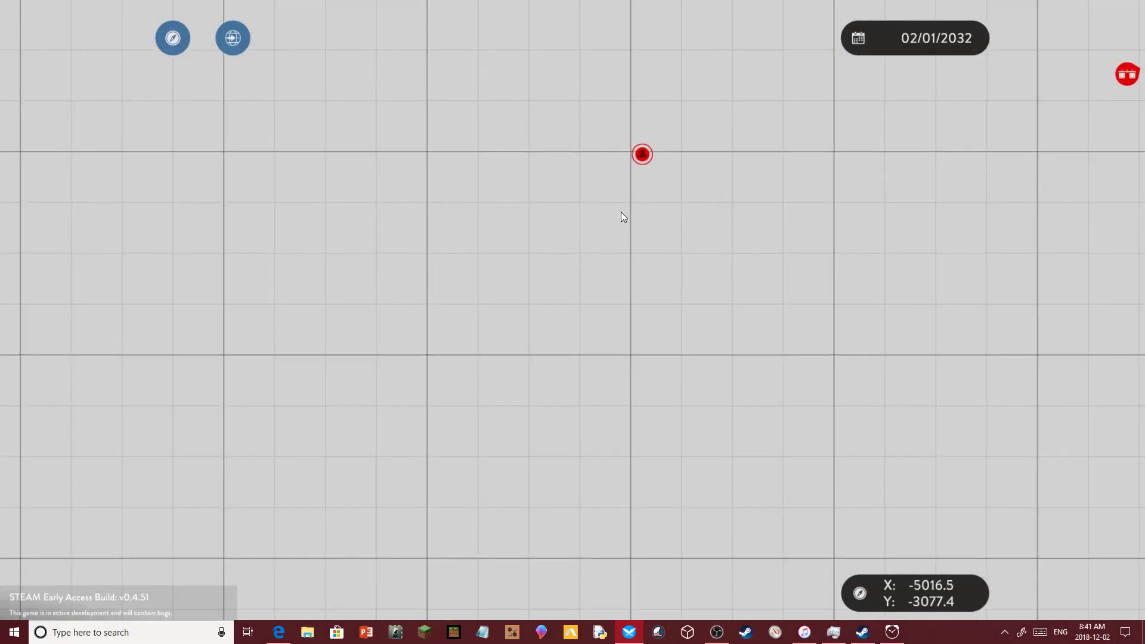
{"action": "key", "text": "w"}
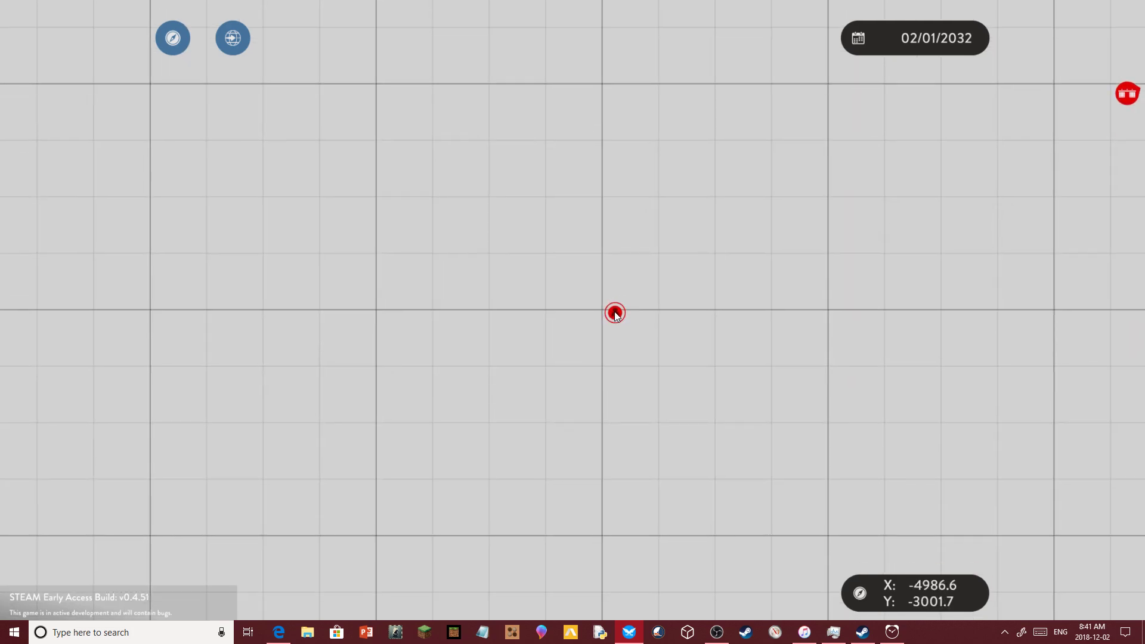
{"action": "left_click", "coordinate": [677, 328]}
{"action": "key", "text": "m"}
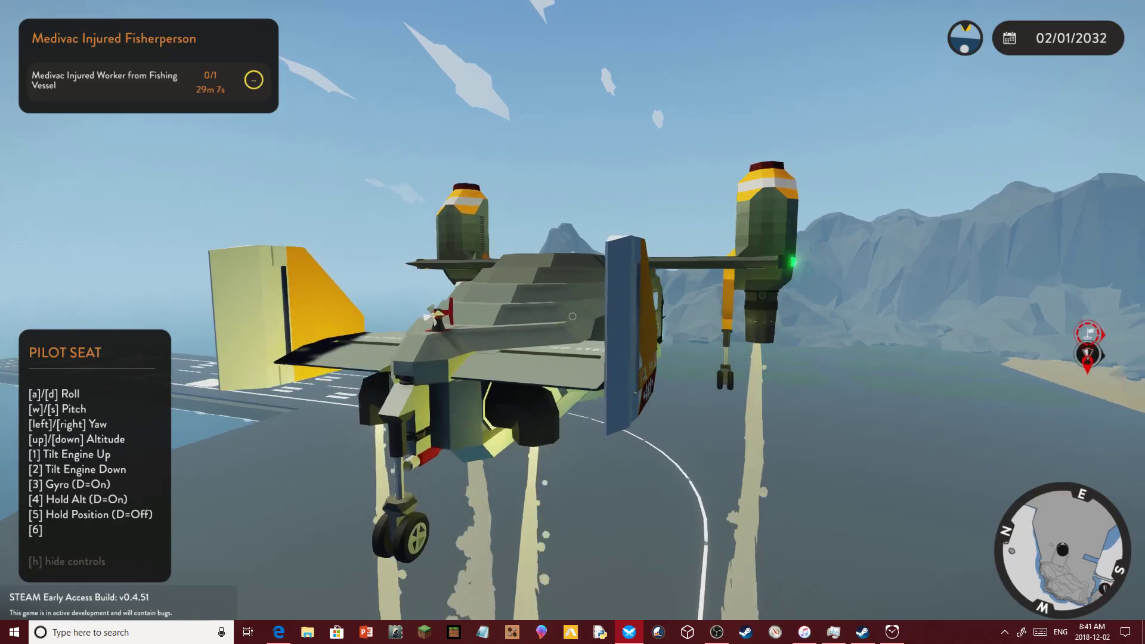
{"action": "key", "text": "e"}
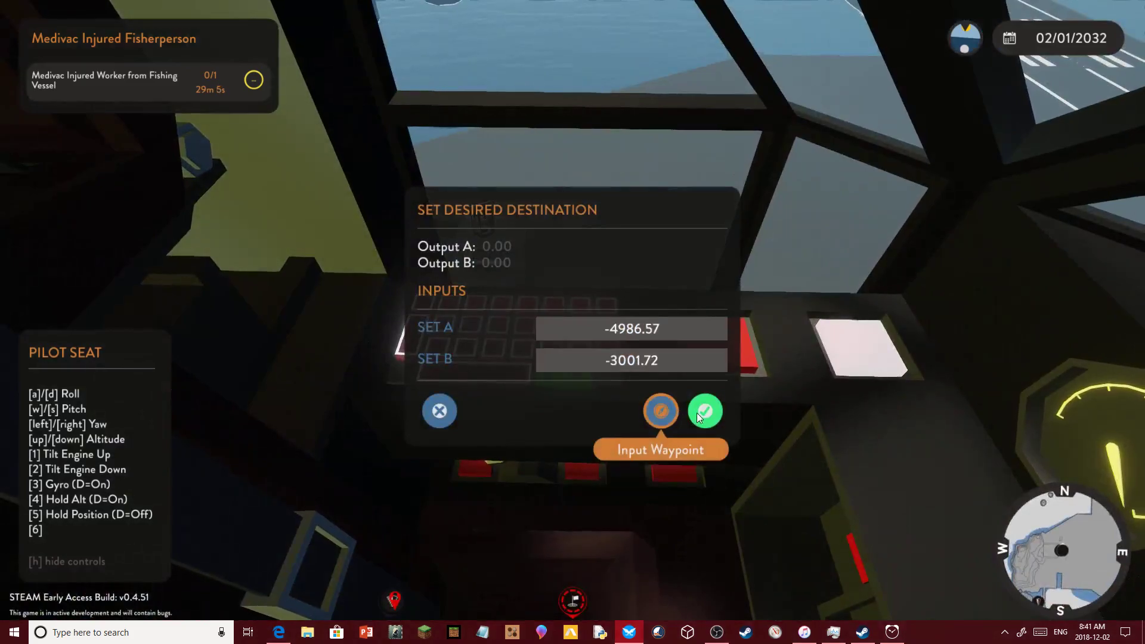
{"action": "left_click", "coordinate": [704, 411]}
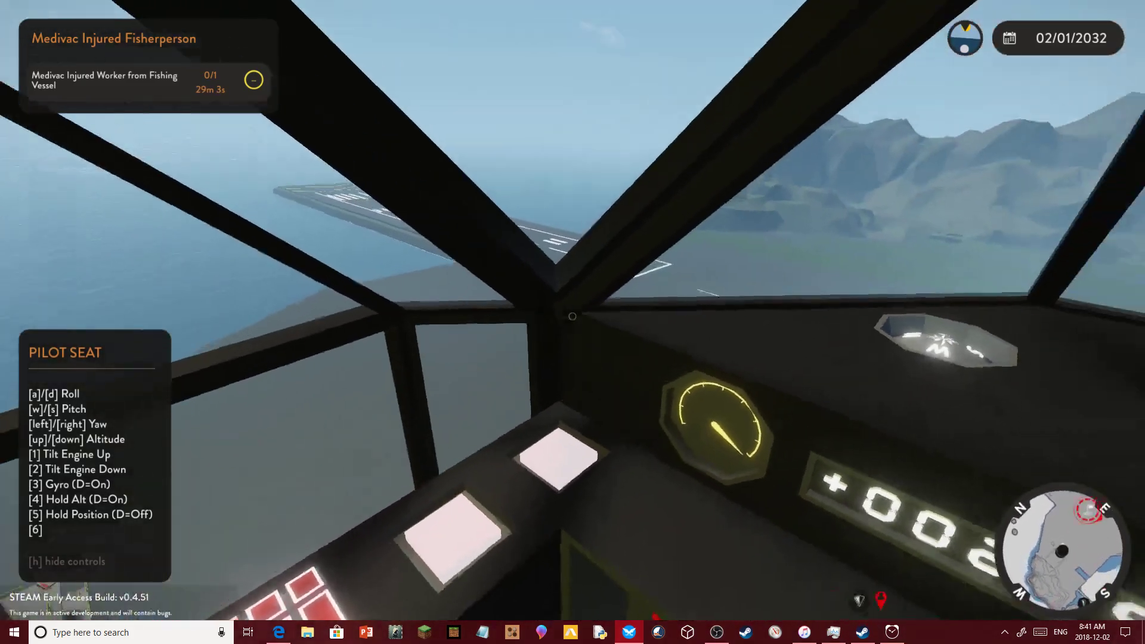
- Tilt the engines forward for forward flight and orbit the outside camera around the VTOL
{"action": "key", "text": "Tab"}
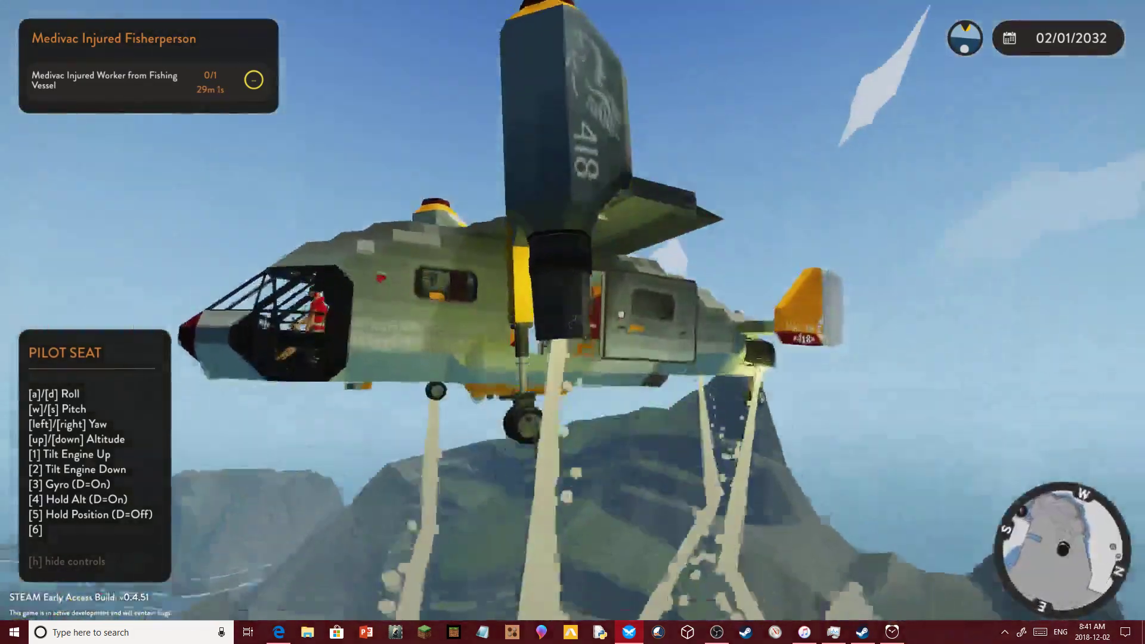
{"action": "key", "text": "2"}
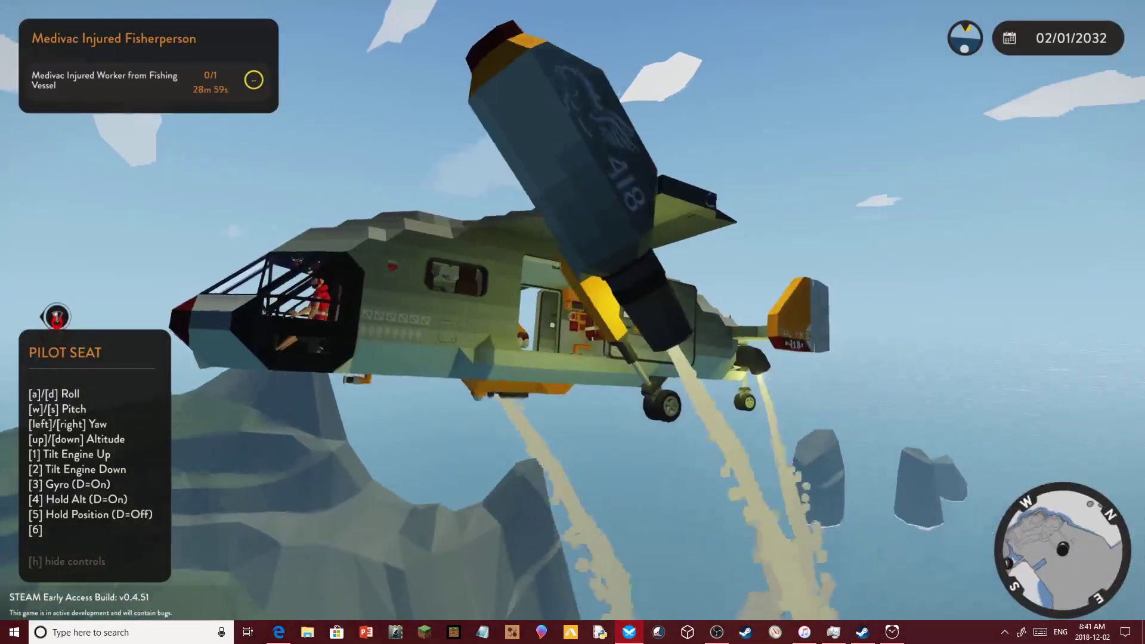
{"action": "left_click_drag", "start_coordinate": [573, 322], "coordinate": [805, 322]}
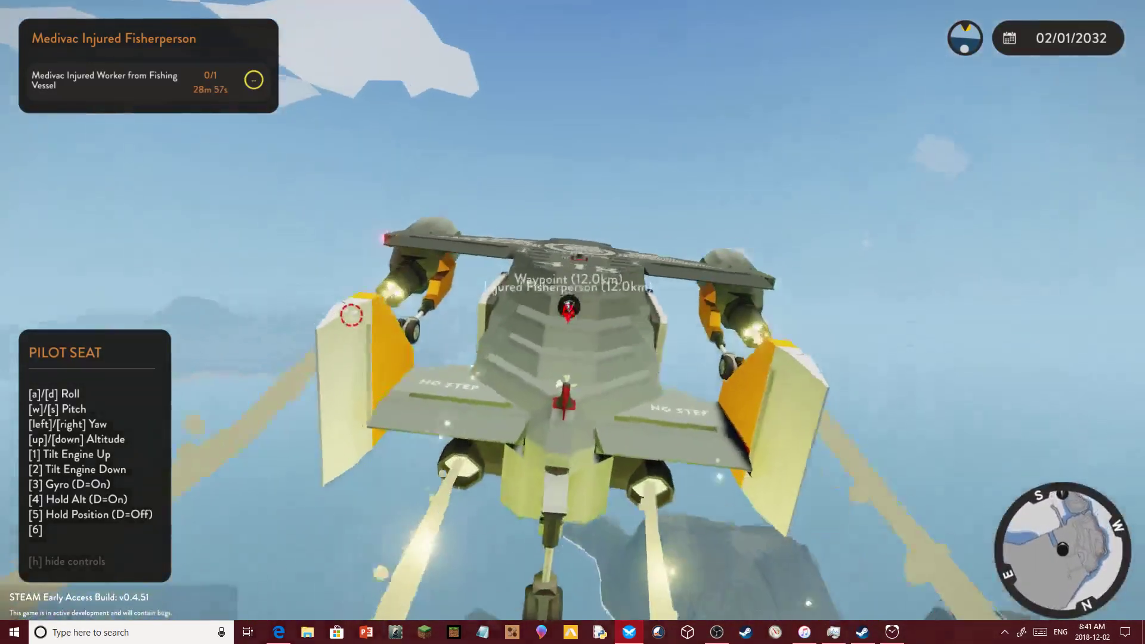
{"action": "left_click_drag", "start_coordinate": [574, 322], "coordinate": [357, 322]}
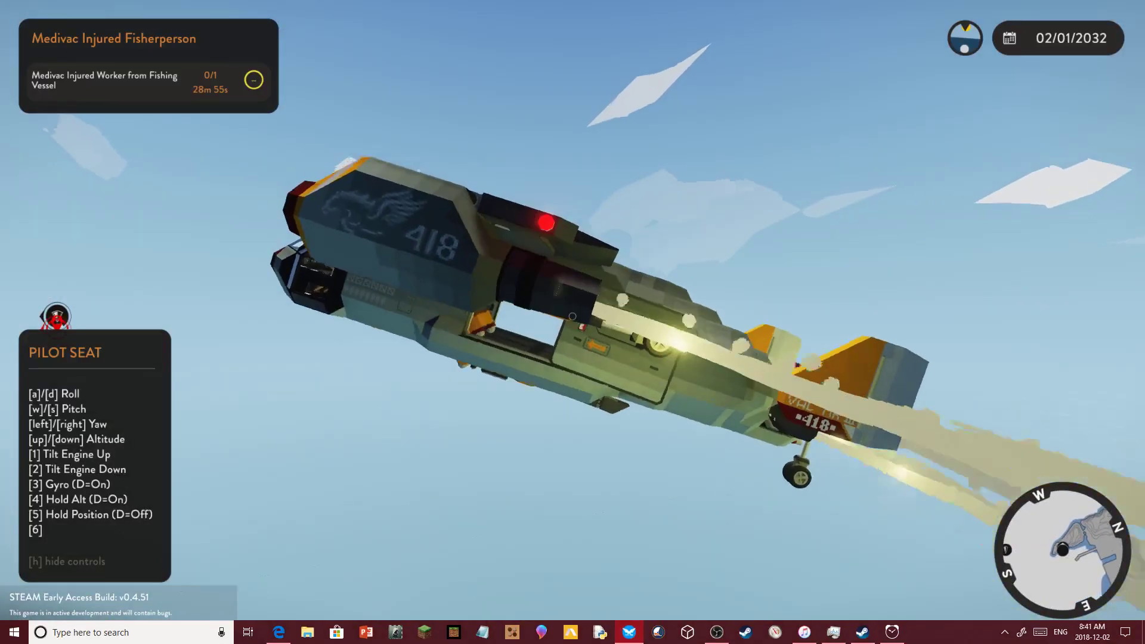
{"action": "left_click_drag", "start_coordinate": [573, 322], "coordinate": [358, 269]}
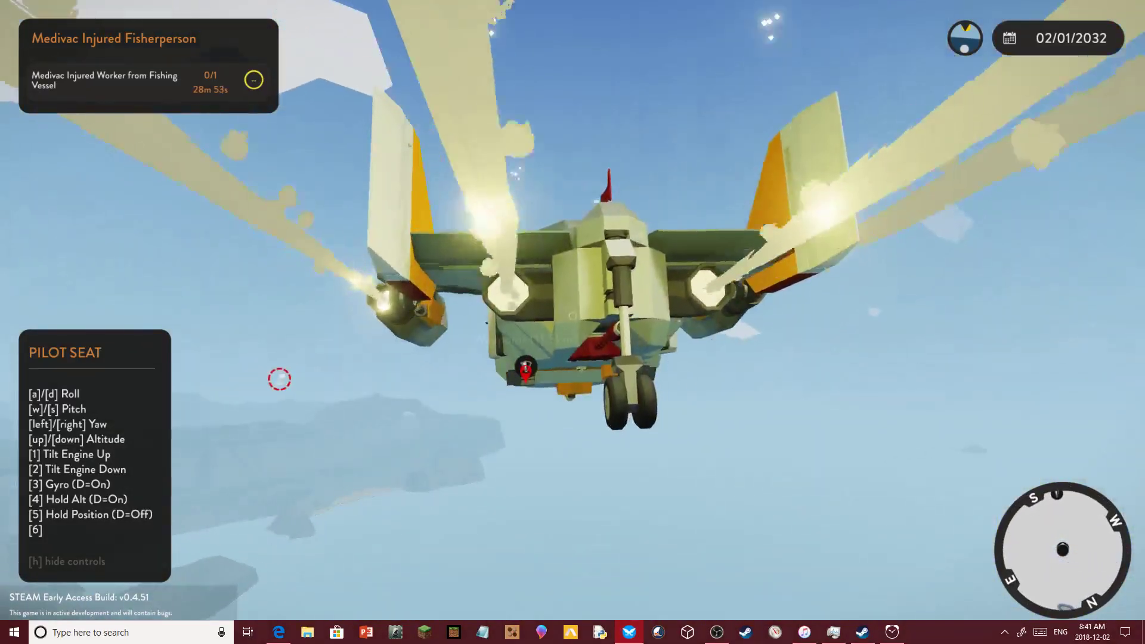
{"action": "left_click_drag", "start_coordinate": [572, 322], "coordinate": [787, 322]}
- Leave the pilot seat and tour the cabin's medical bed, passenger seats, side door and equipment racks
{"action": "key", "text": "v"}
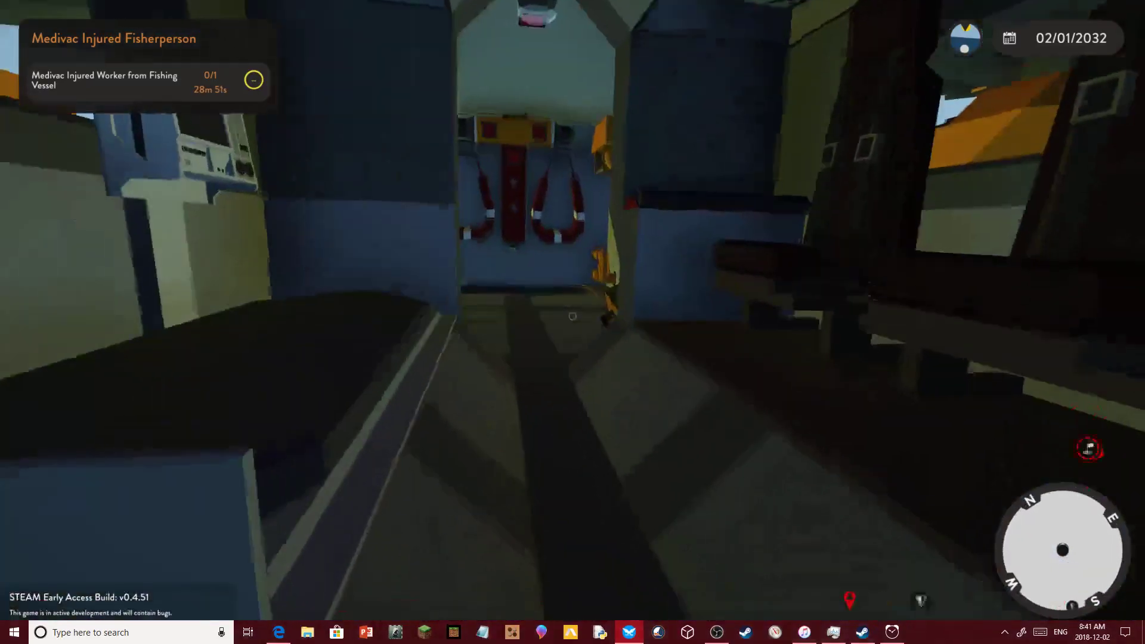
{"action": "key", "text": "w"}
{"action": "key", "text": "w"}
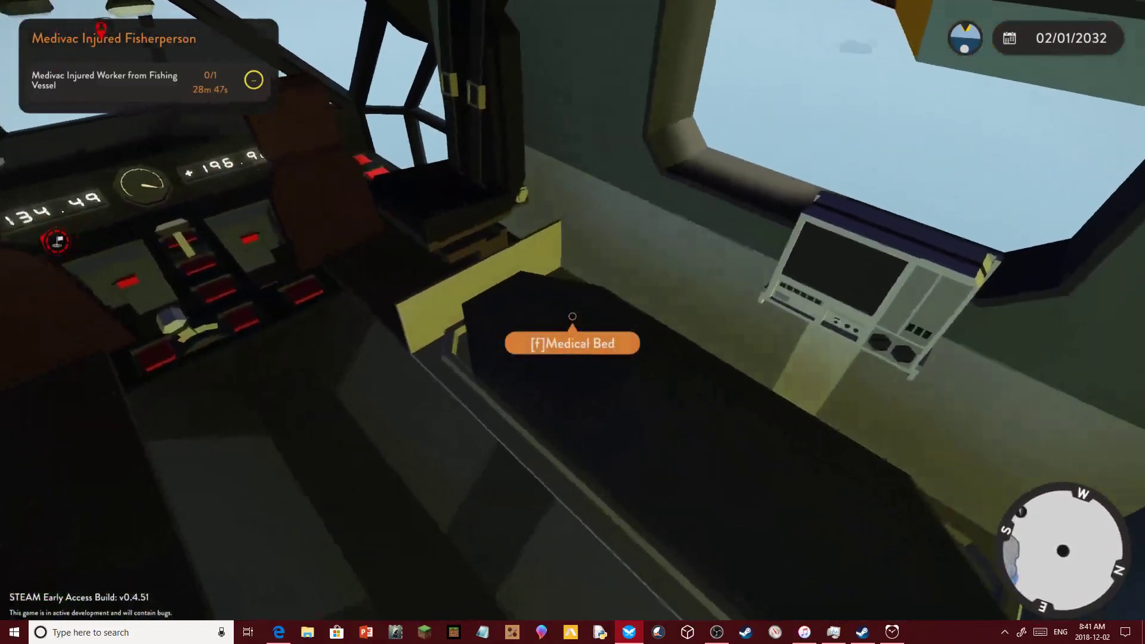
{"action": "key", "text": "w"}
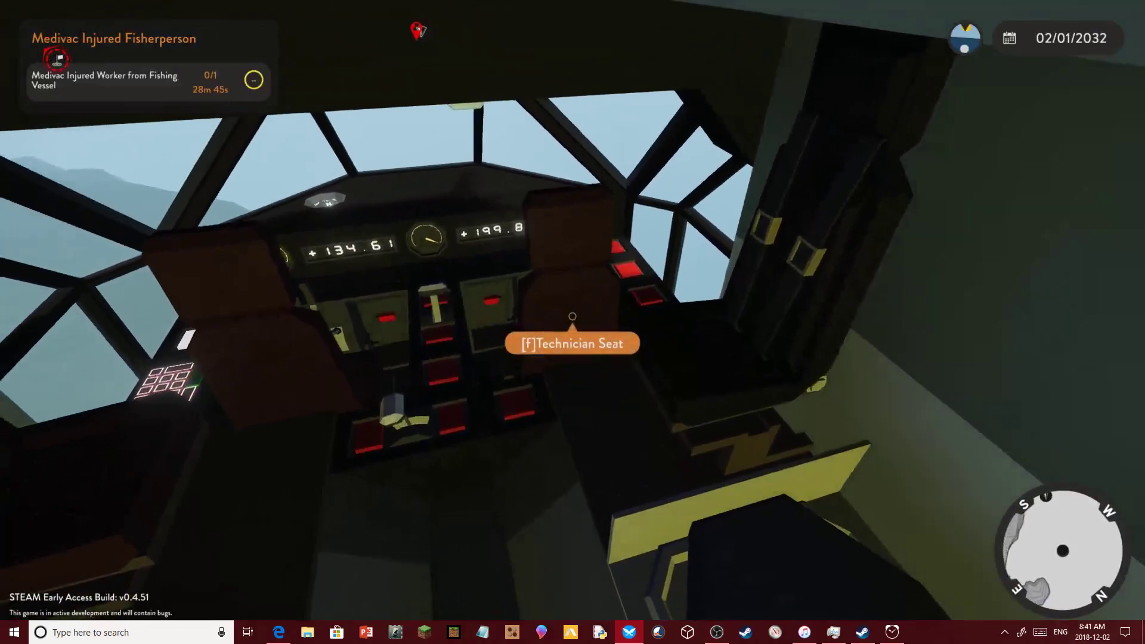
{"action": "key", "text": "w"}
{"action": "key", "text": "w"}
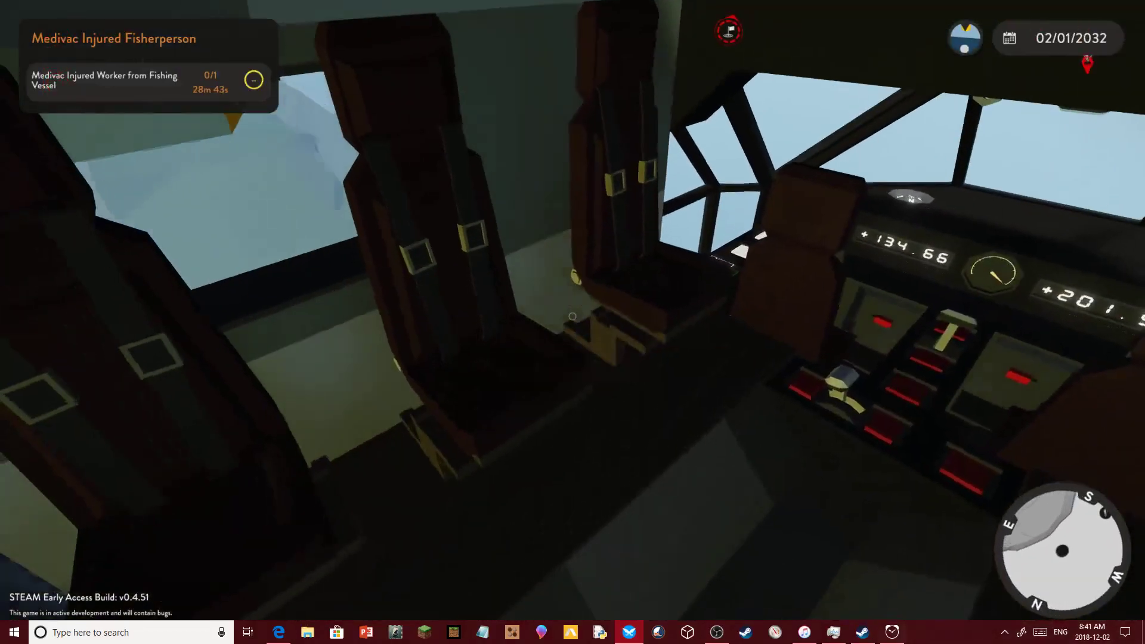
{"action": "key", "text": "w"}
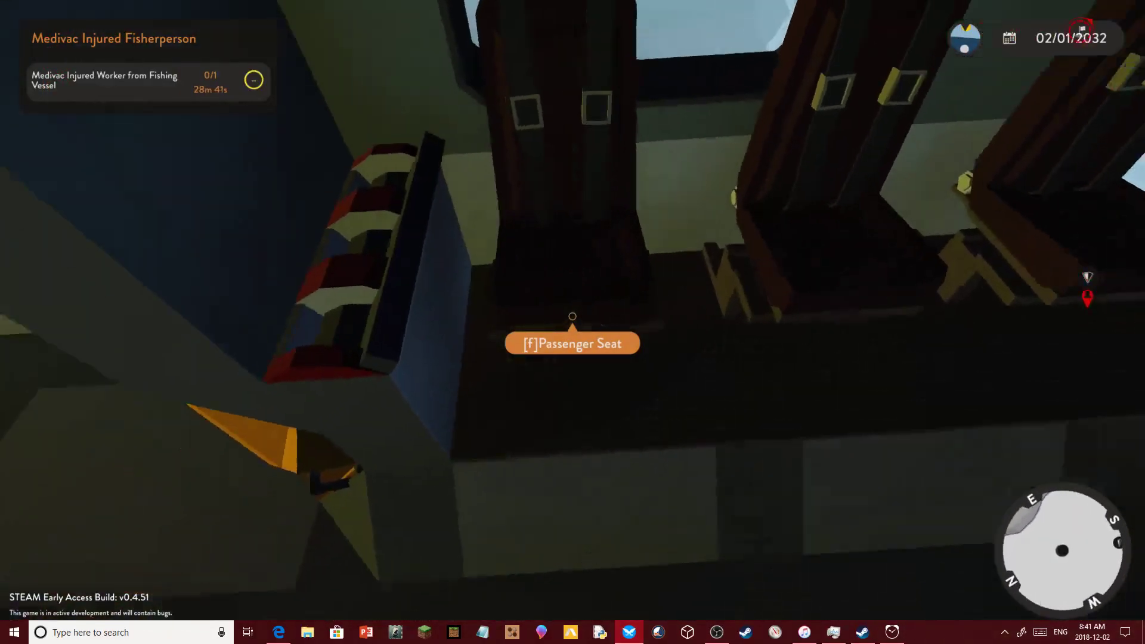
{"action": "key", "text": "w"}
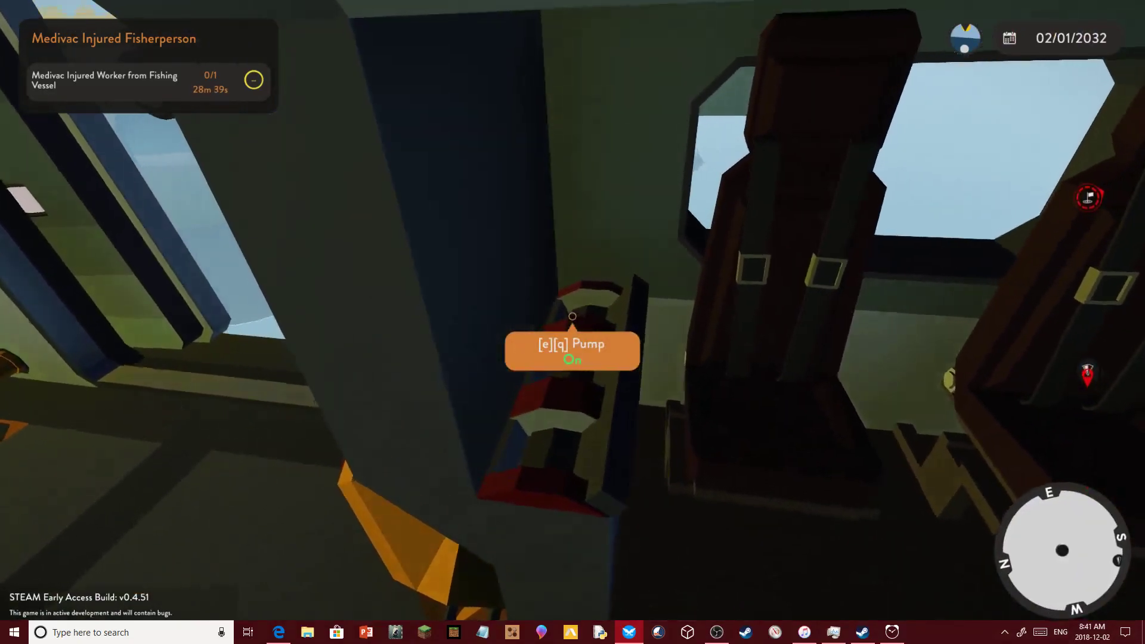
{"action": "key", "text": "w"}
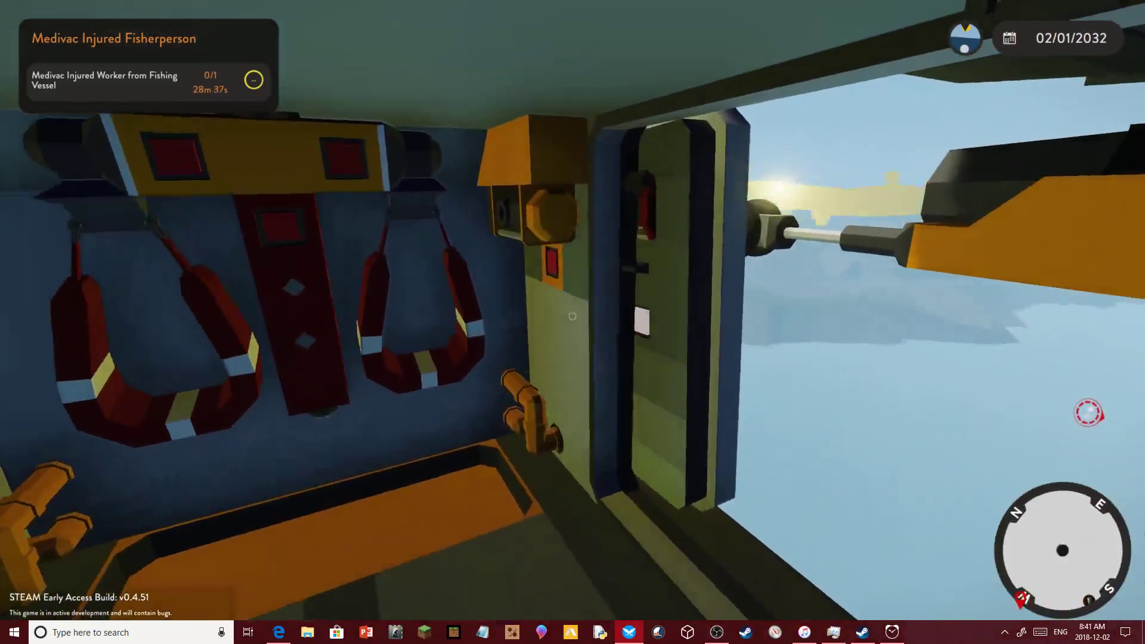
{"action": "key", "text": "w"}
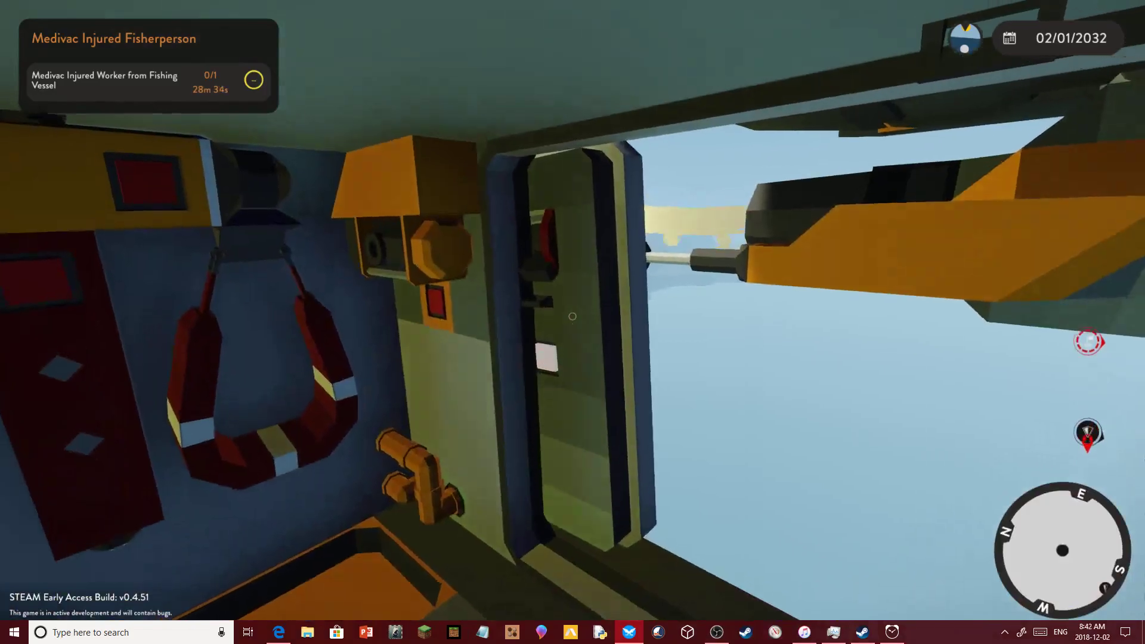
{"action": "key", "text": "w"}
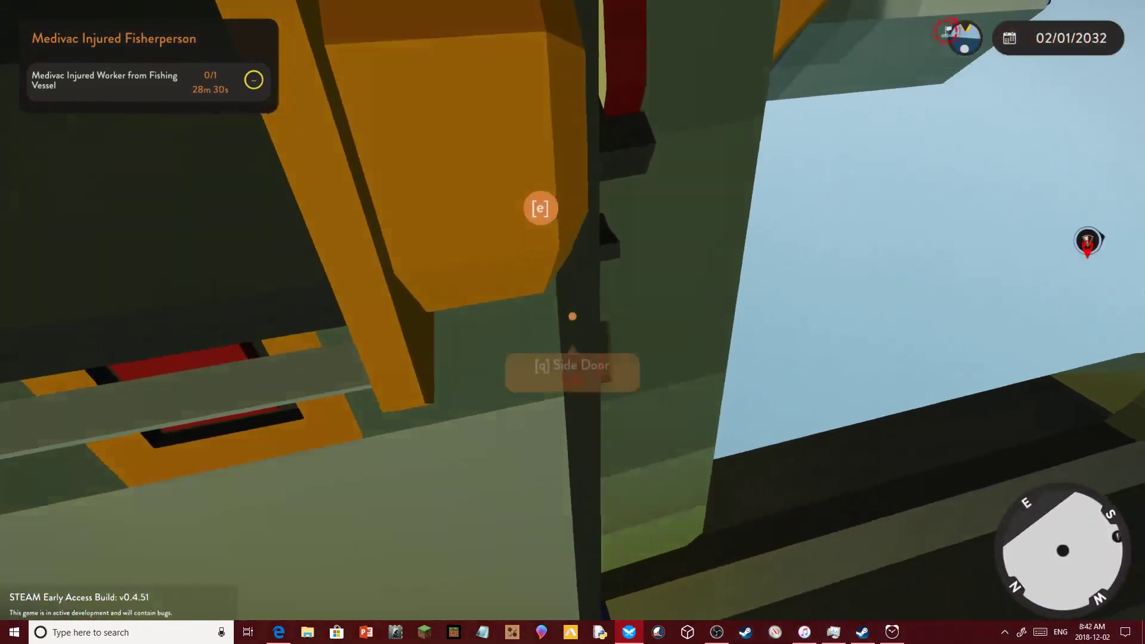
{"action": "key", "text": "w"}
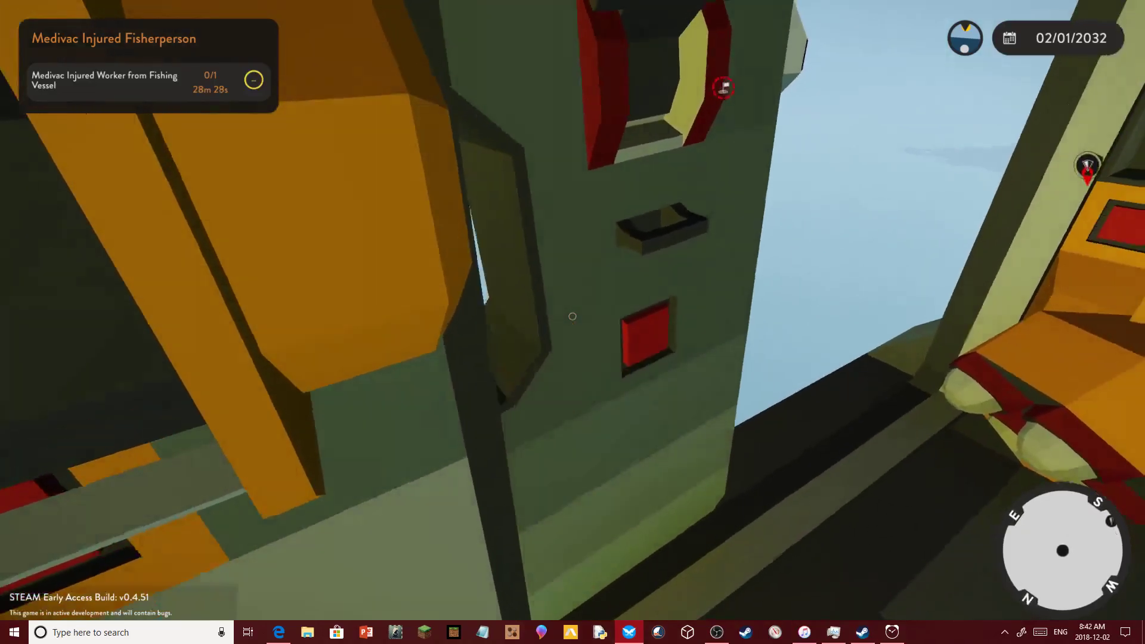
{"action": "key", "text": "w"}
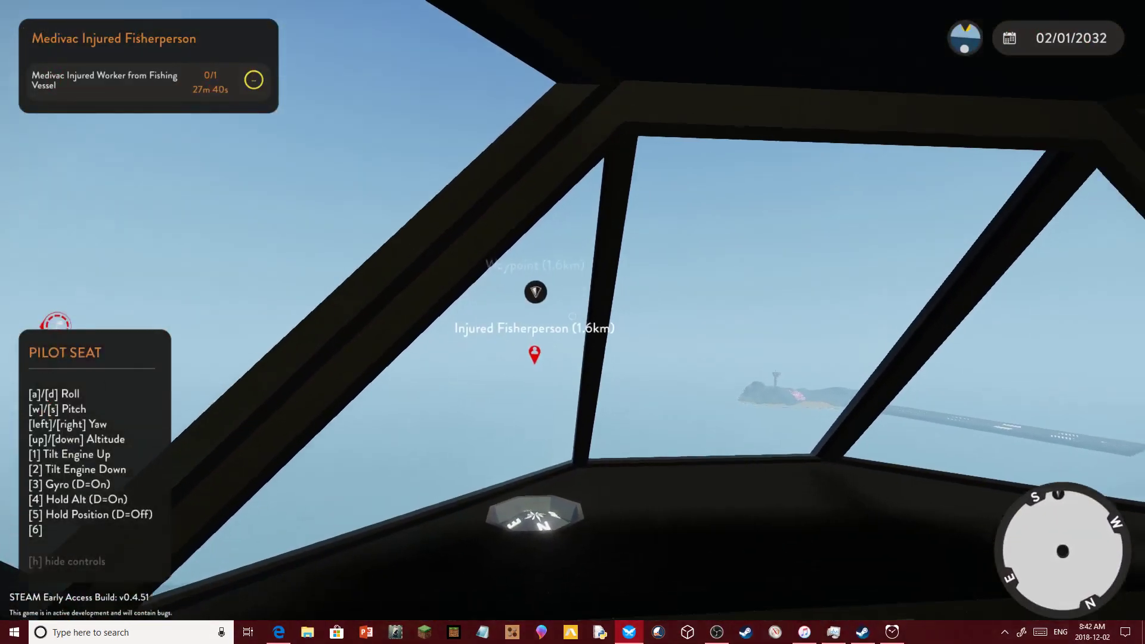
- Alt+Tab from the game to the Stormworks page in the Steam library
{"action": "key", "text": "alt+Tab"}
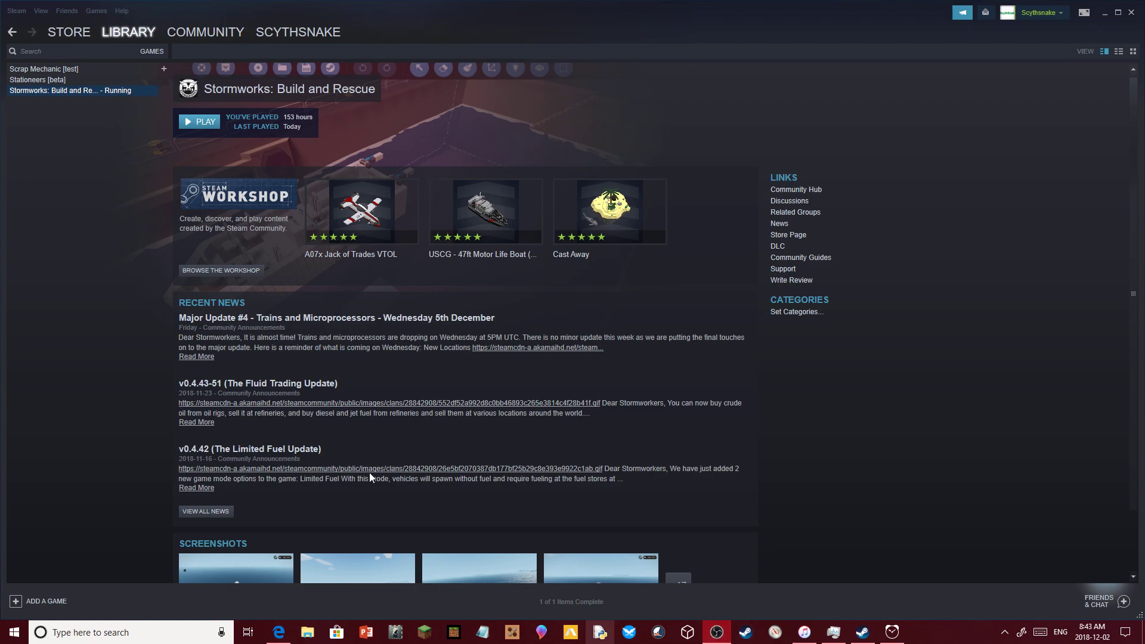
- Launch Stormworks with PLAY in Steam and dismiss the update error about the running app
{"action": "left_click", "coordinate": [189, 118]}
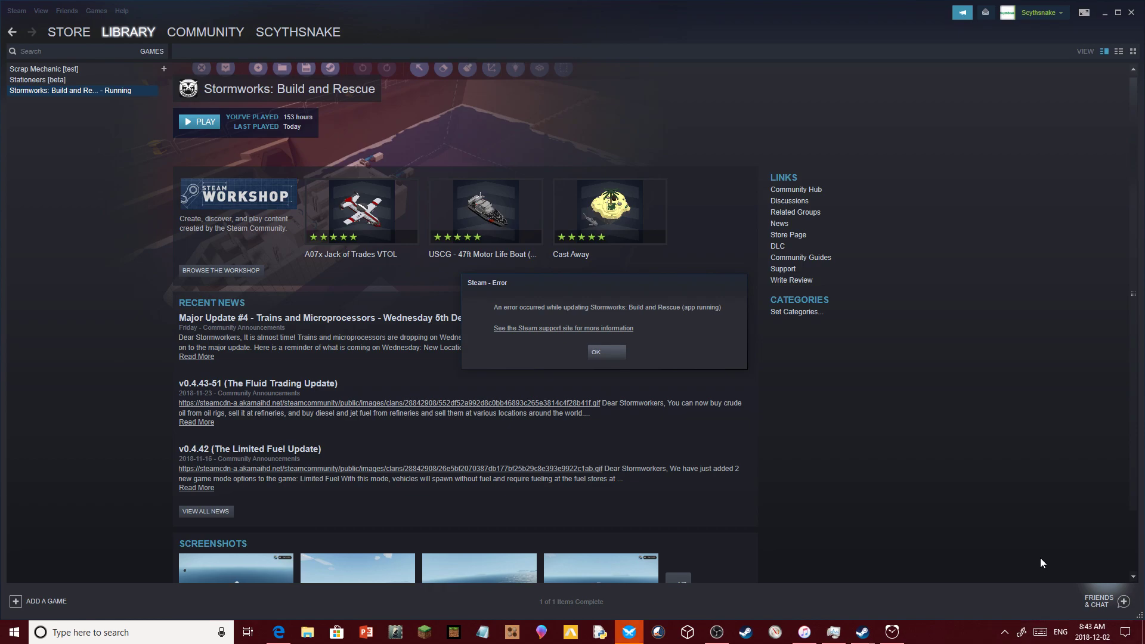
{"action": "left_click", "coordinate": [612, 355]}
- Load an existing saved world, then open and close the Time of Day and Weather options
{"action": "left_click", "coordinate": [628, 632]}
{"action": "left_click", "coordinate": [545, 456]}
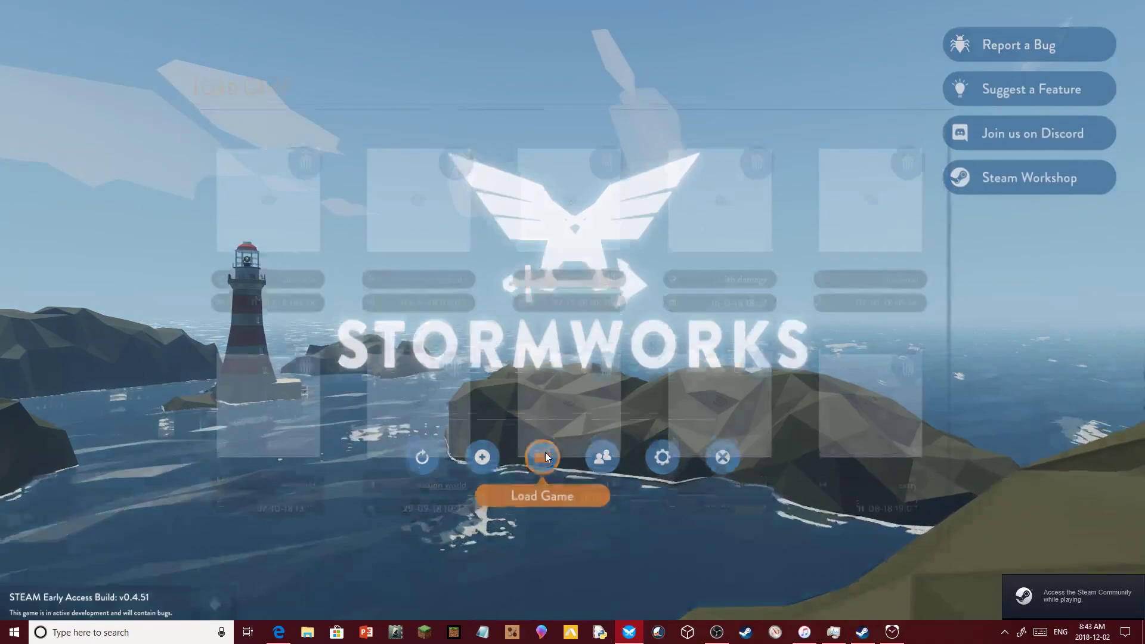
{"action": "left_click", "coordinate": [572, 265]}
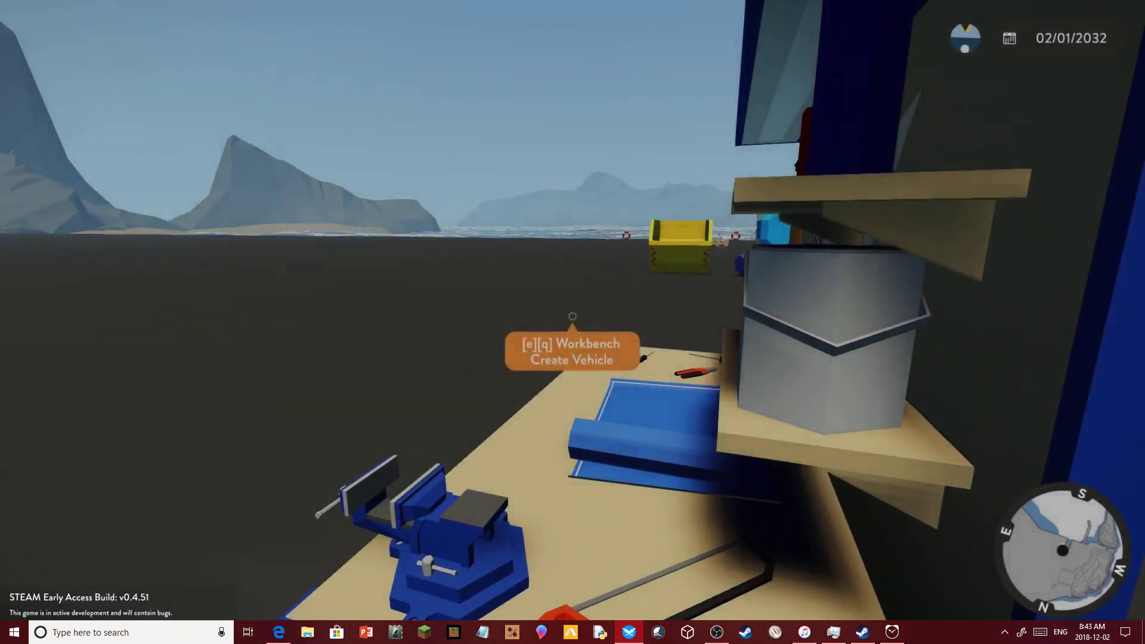
{"action": "key", "text": "Escape"}
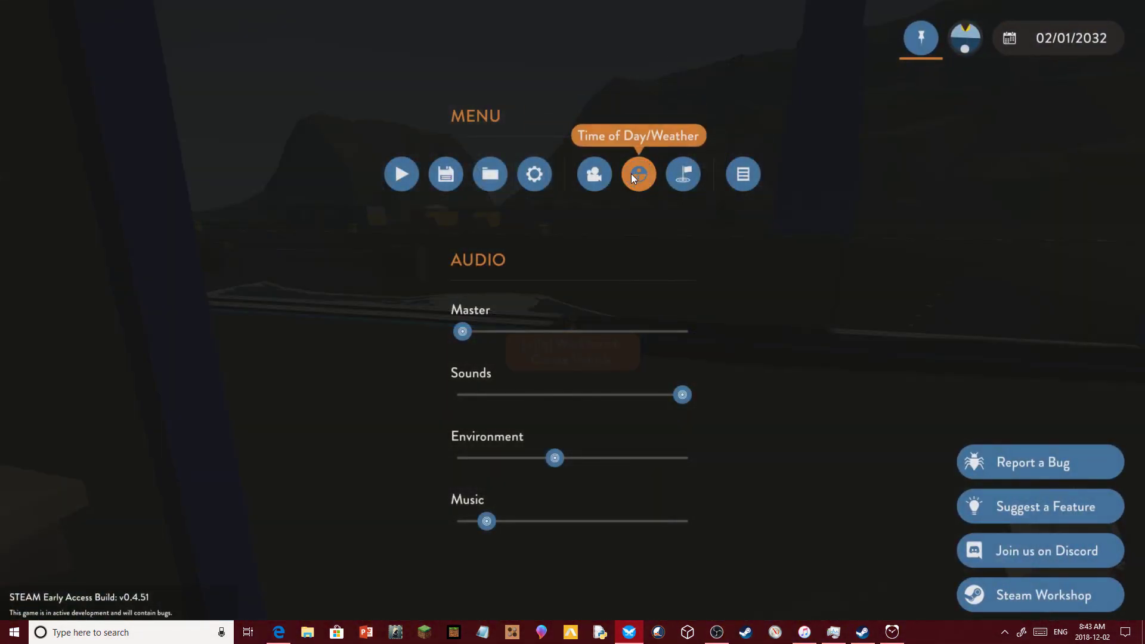
{"action": "left_click", "coordinate": [630, 173]}
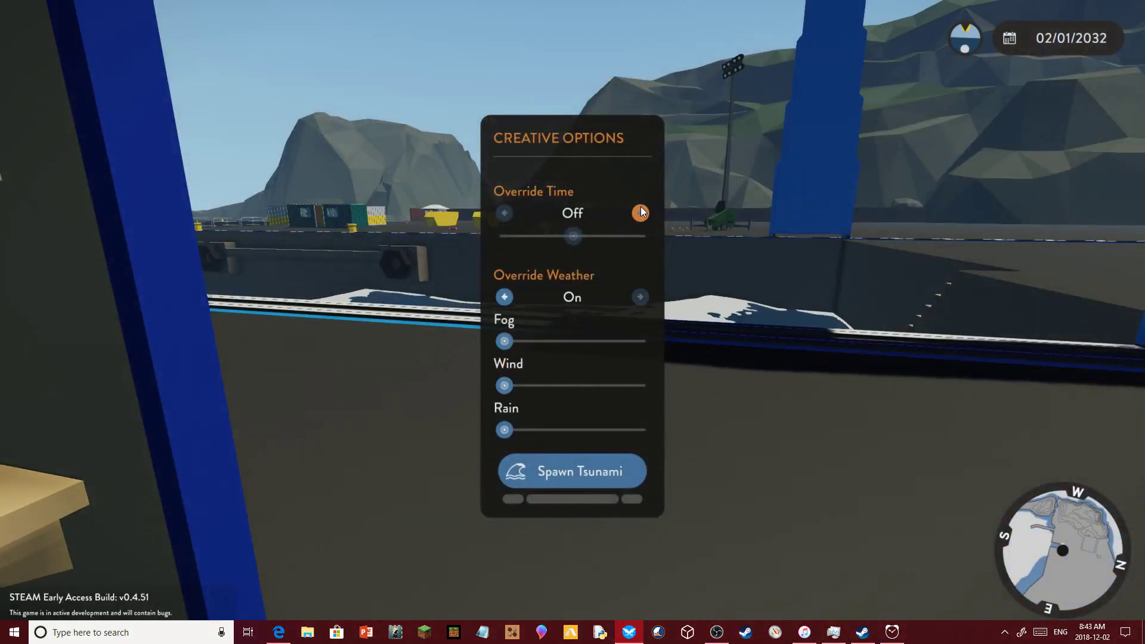
{"action": "key", "text": "Escape"}
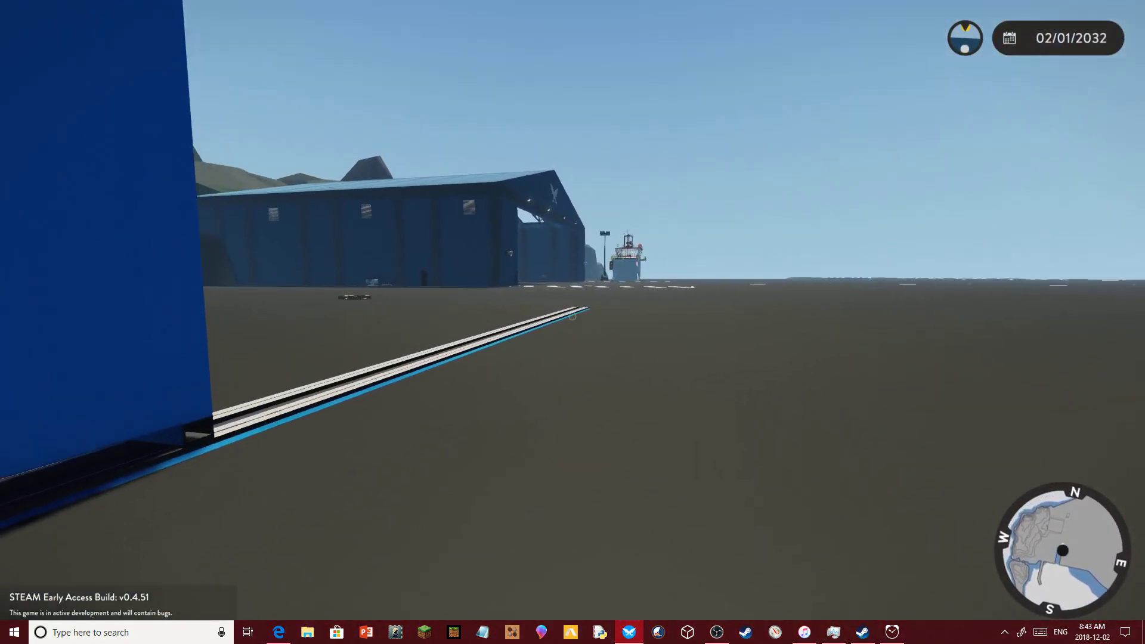
- Walk along the dock into the hangar and open the vehicle editor at the workbench
{"action": "key", "text": "w"}
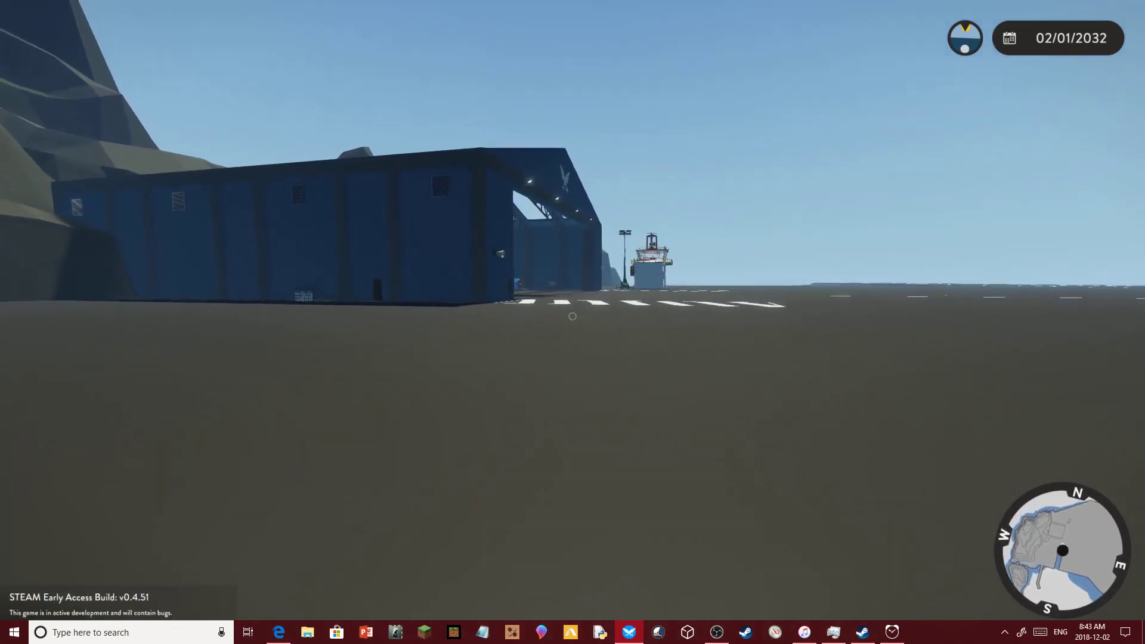
{"action": "key", "text": "w"}
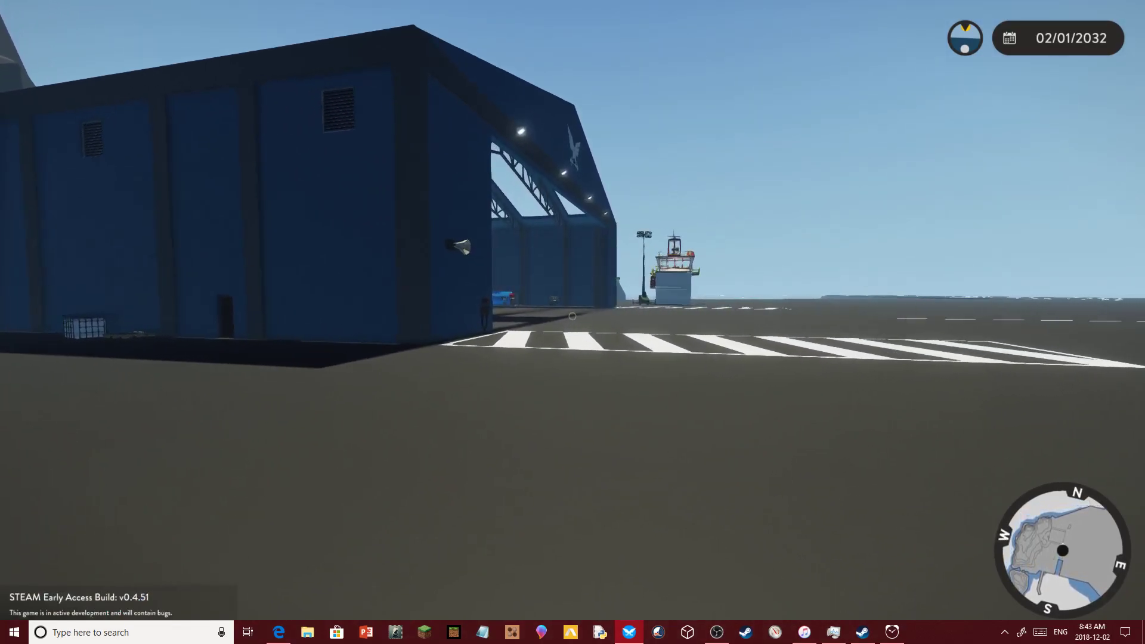
{"action": "key", "text": "w"}
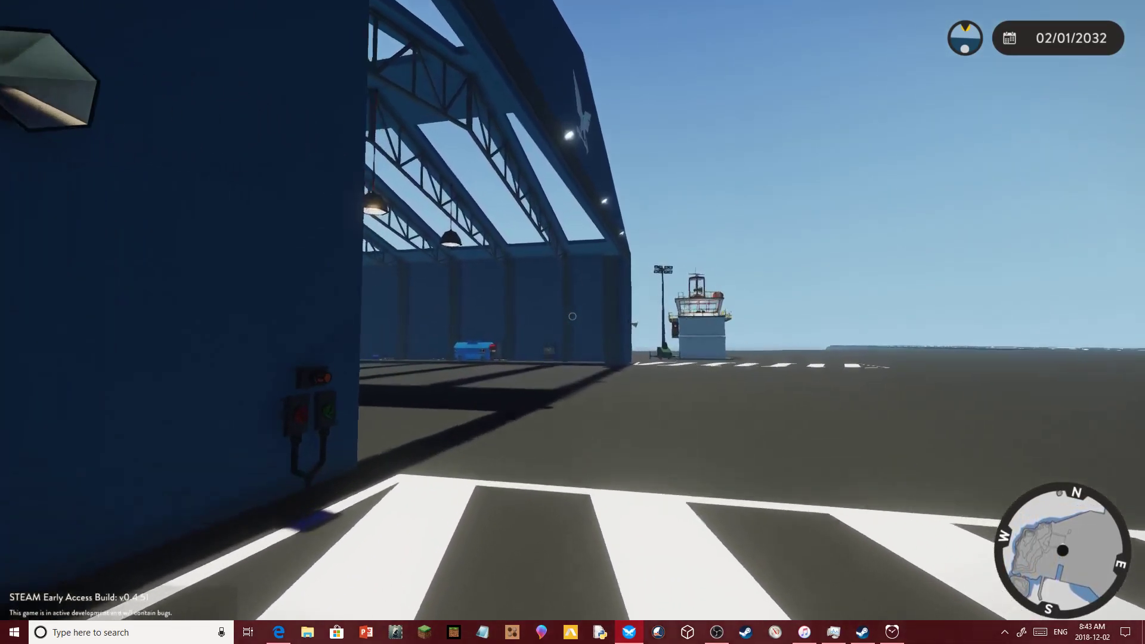
{"action": "key", "text": "w"}
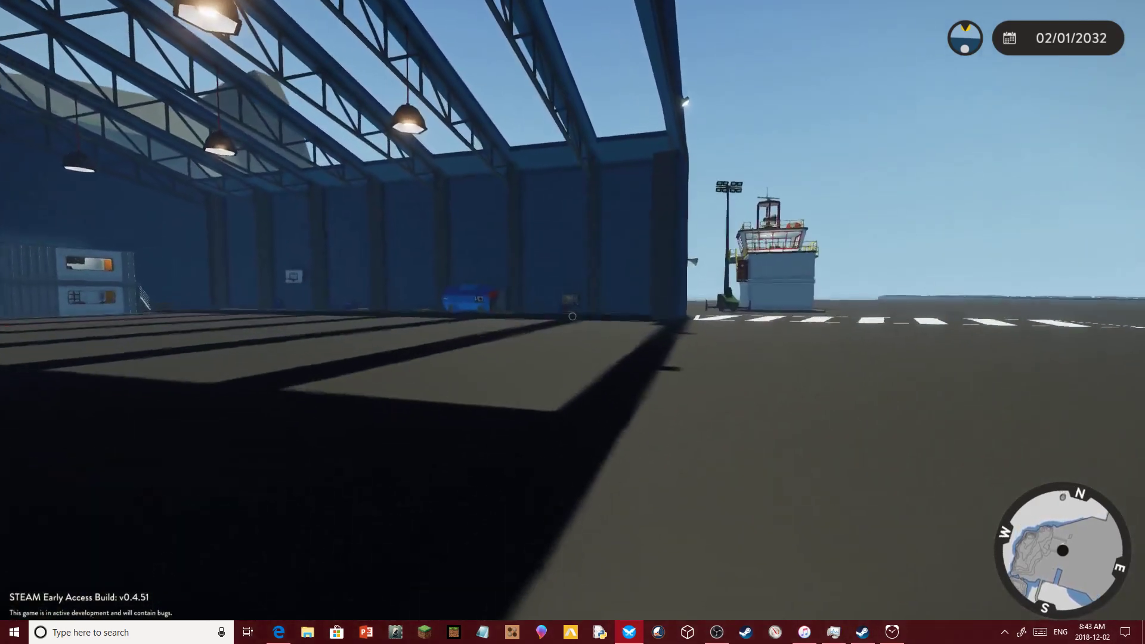
{"action": "key", "text": "w"}
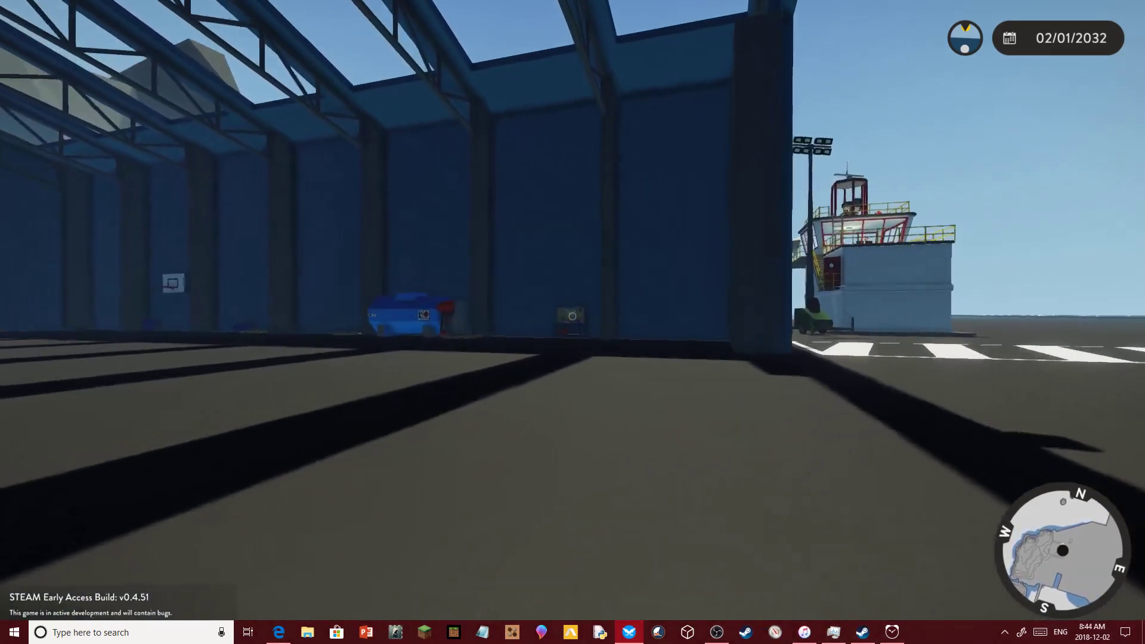
{"action": "key", "text": "w"}
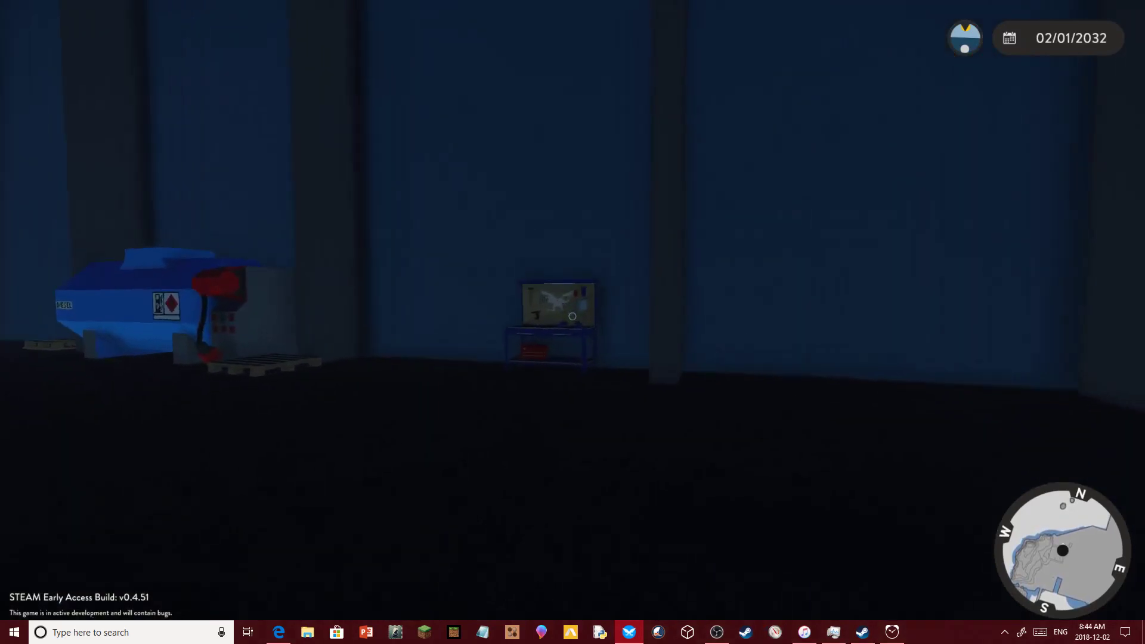
{"action": "key", "text": "w"}
{"action": "key", "text": "w"}
{"action": "key", "text": "e"}
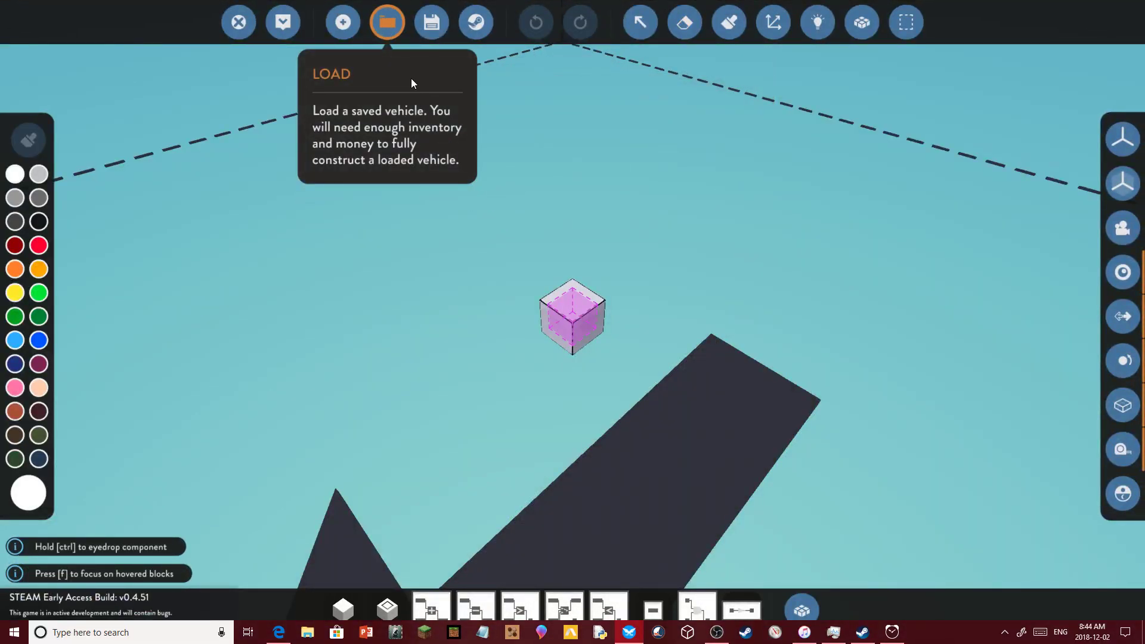
- Load the Workshop-subscribed Valkyrie II Mk III in the editor and spawn it in the hangar
{"action": "left_click", "coordinate": [388, 22]}
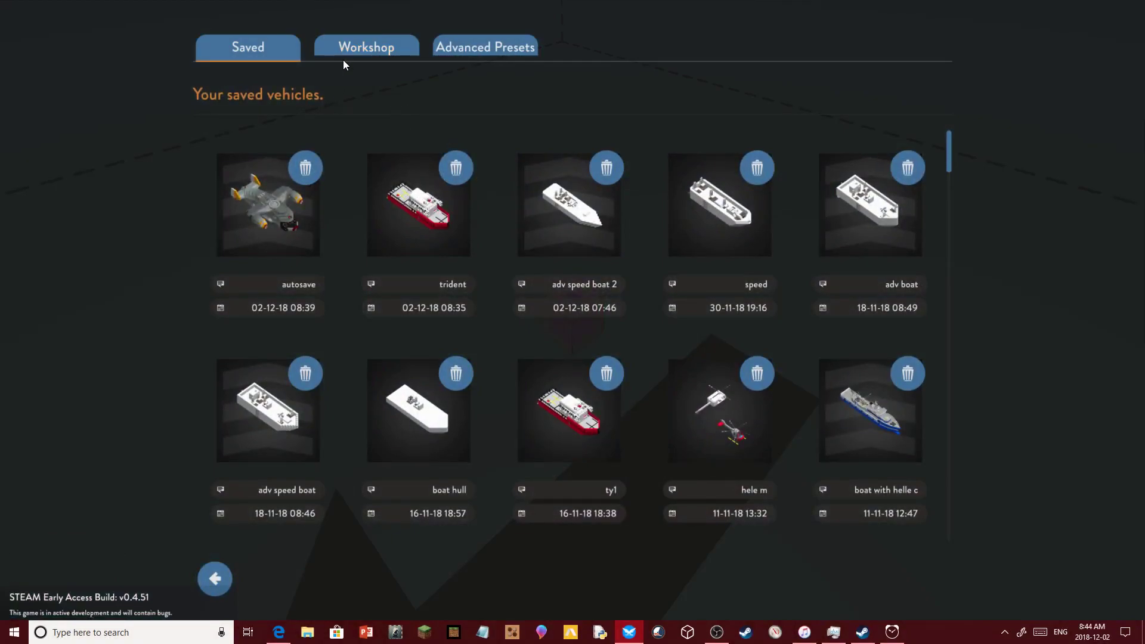
{"action": "left_click", "coordinate": [366, 46]}
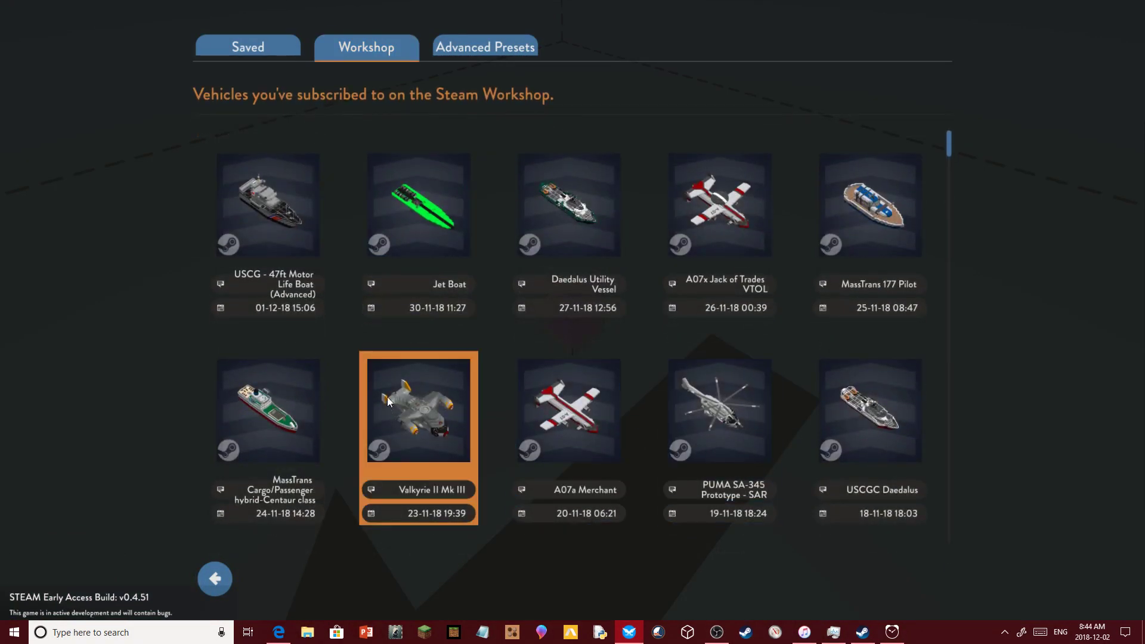
{"action": "left_click", "coordinate": [388, 397]}
{"action": "left_click", "coordinate": [282, 23]}
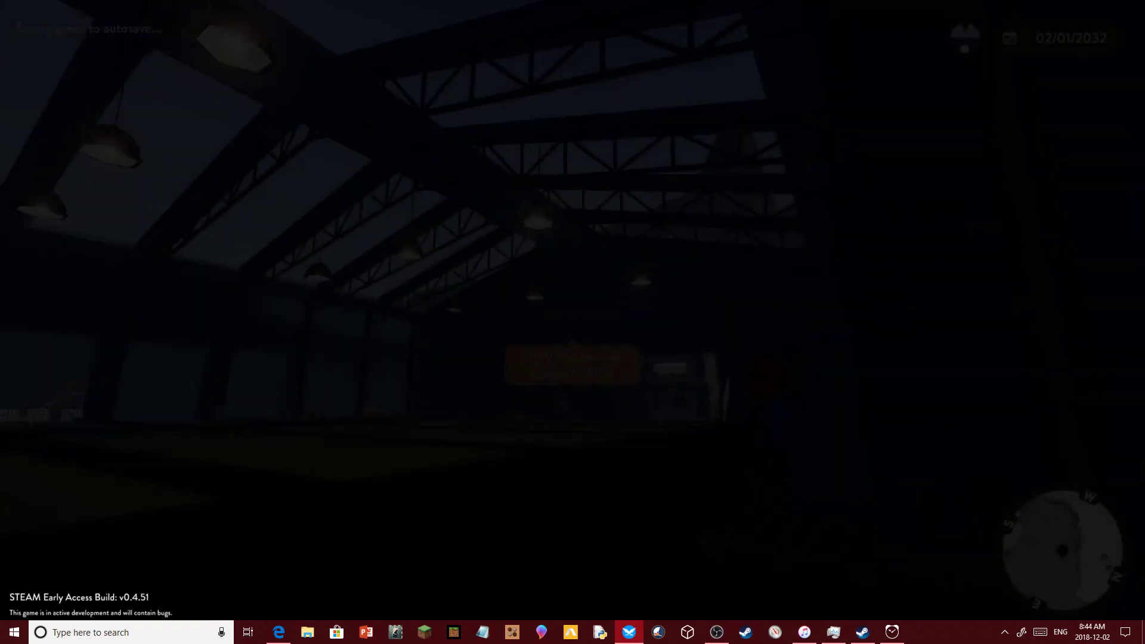
- Board the VTOL's pilot seat, lower the engine thrust limit and watch from outside
{"action": "key", "text": "w"}
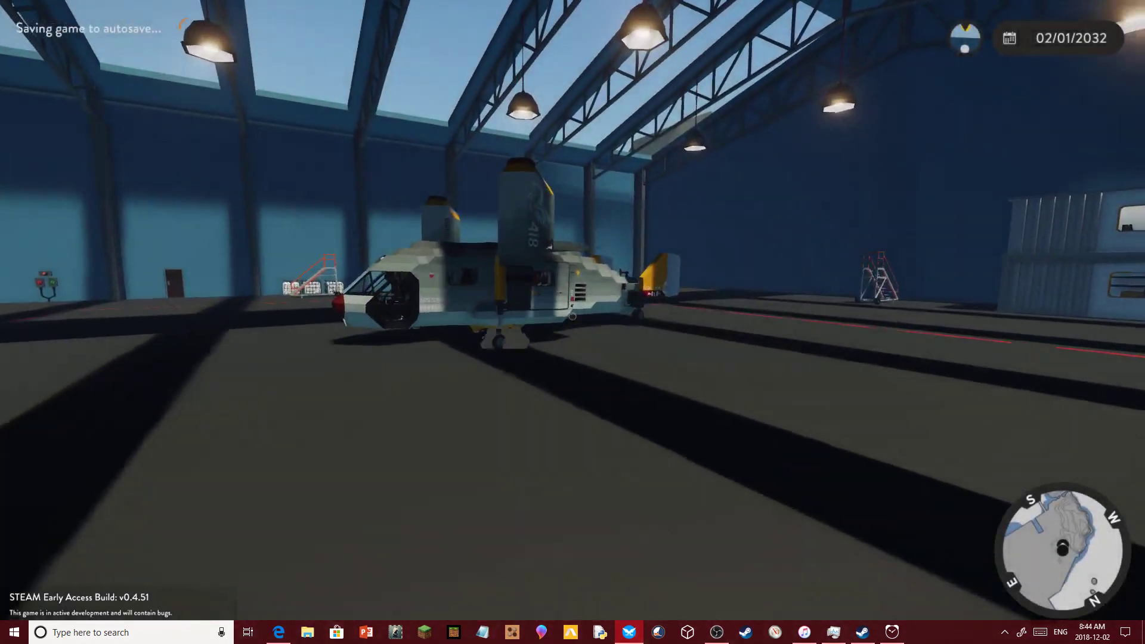
{"action": "key", "text": "w"}
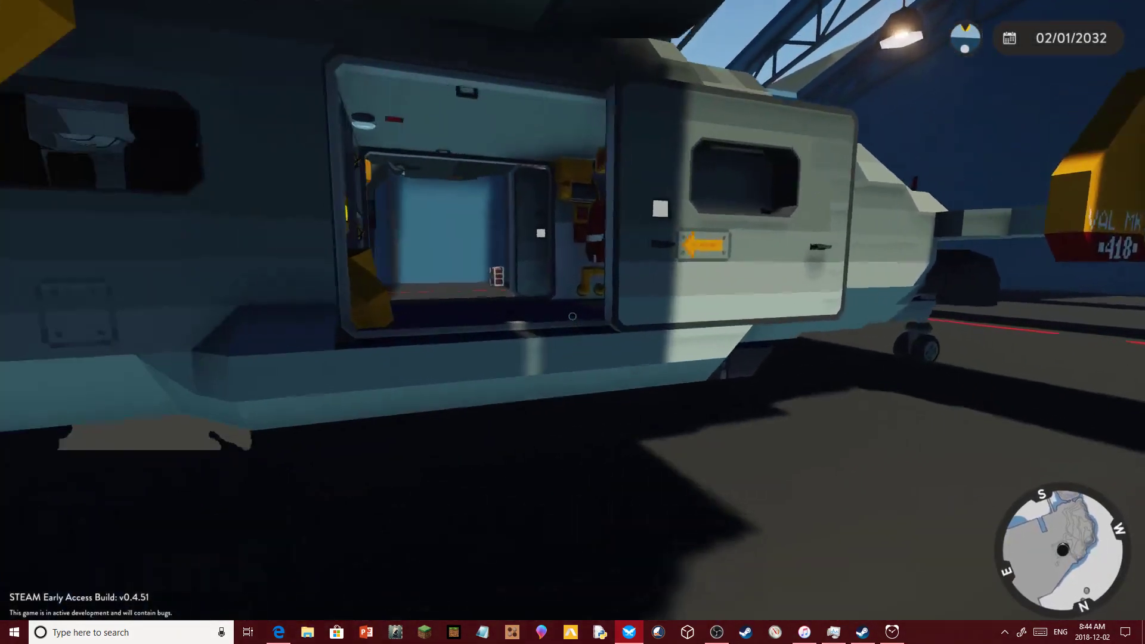
{"action": "key", "text": "w"}
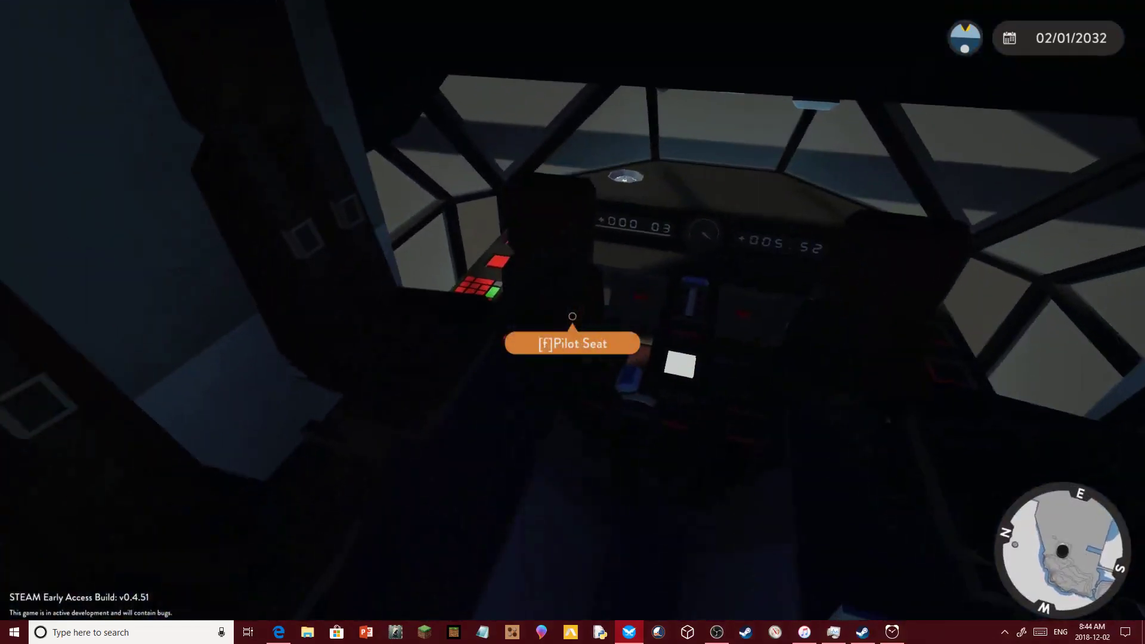
{"action": "key", "text": "f"}
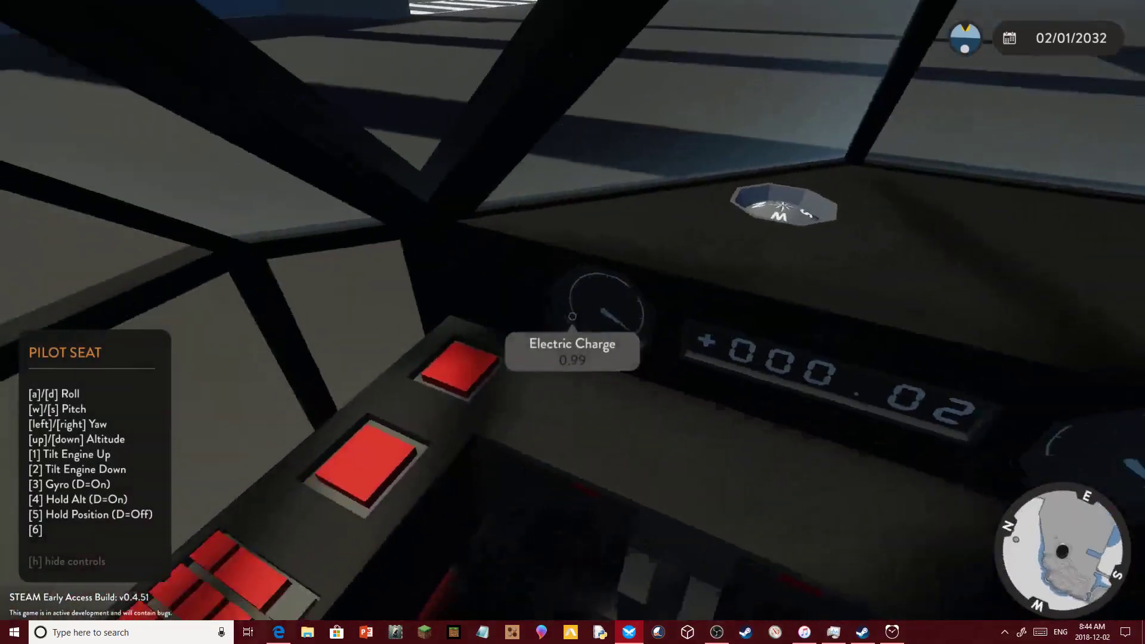
{"action": "key", "text": "q"}
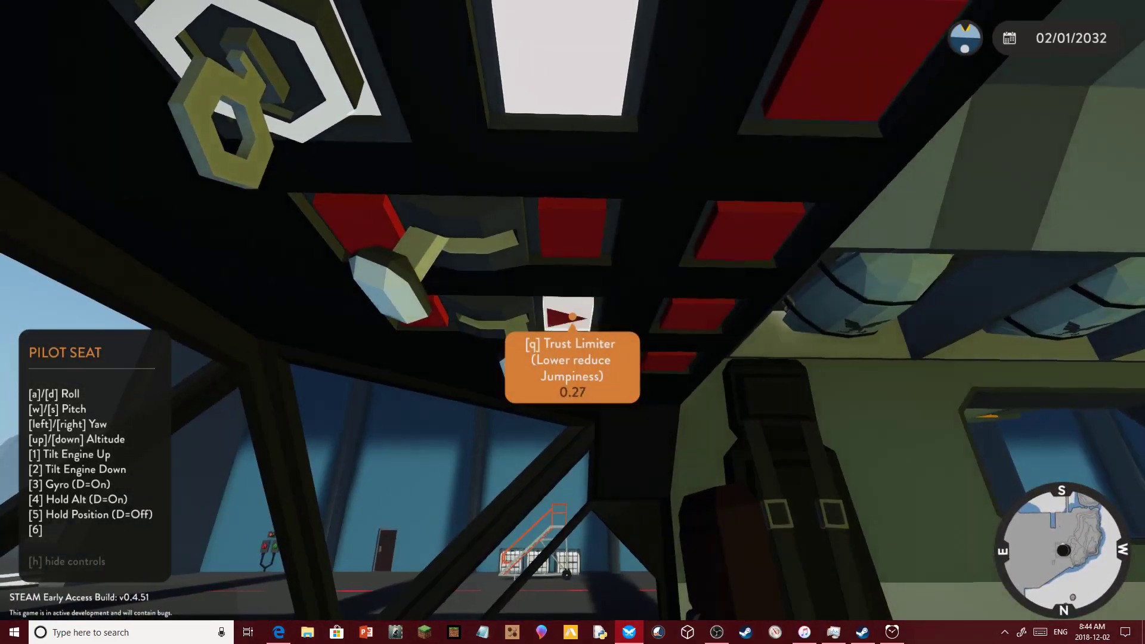
{"action": "key", "text": "v"}
{"action": "key", "text": "v"}
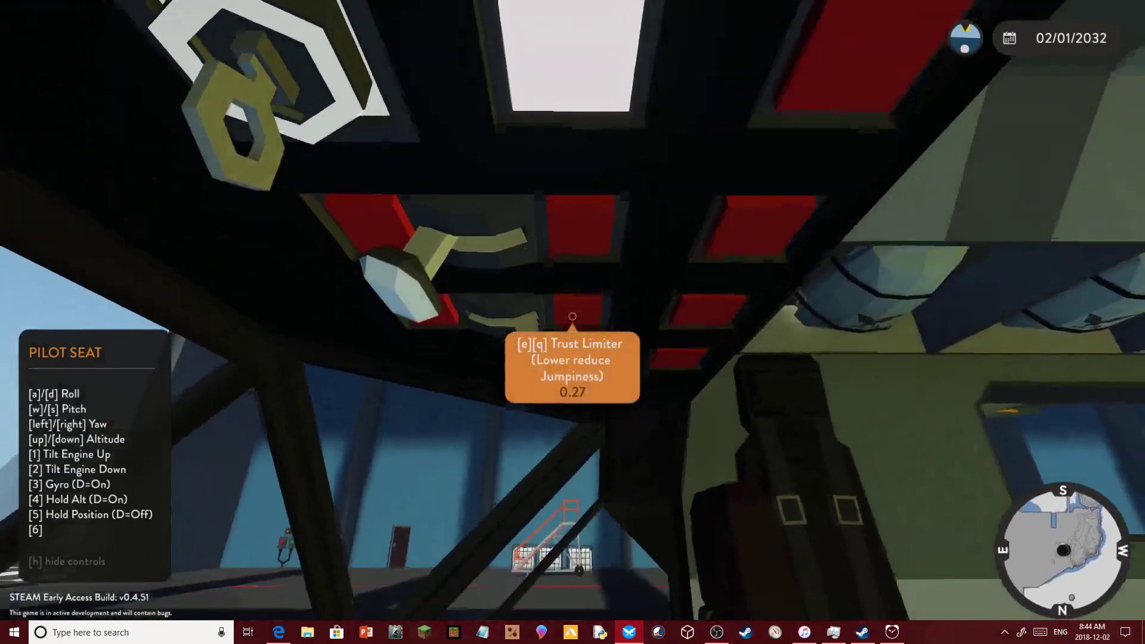
{"action": "key", "text": "q"}
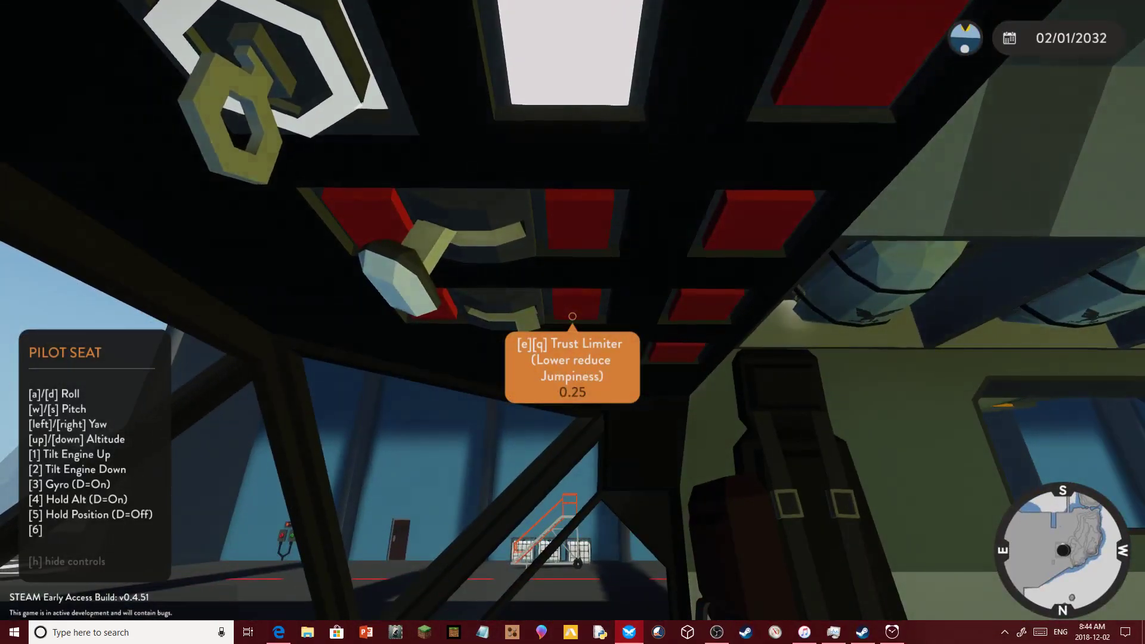
{"action": "key", "text": "v"}
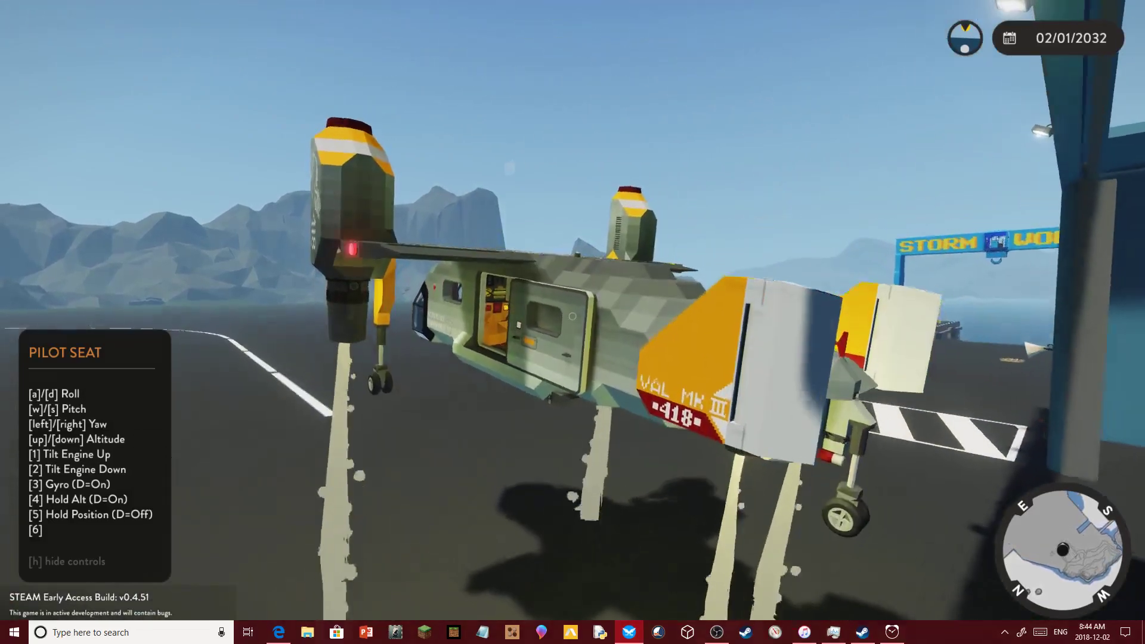
- Return to the cockpit, turn on position holding and climb above the airfield
{"action": "key", "text": "v"}
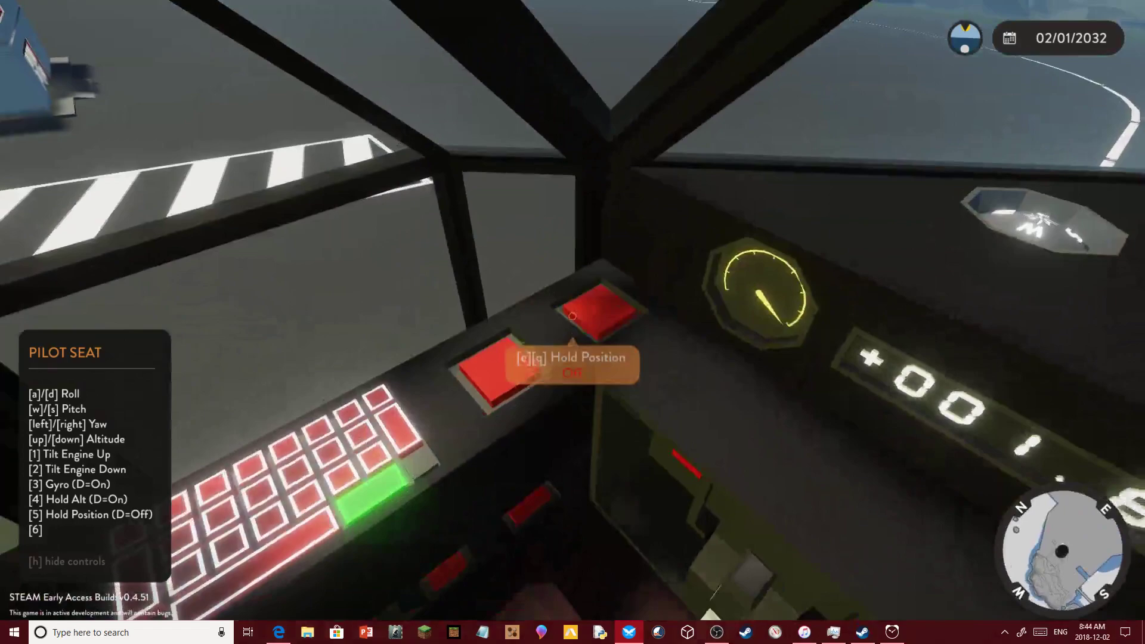
{"action": "key", "text": "e"}
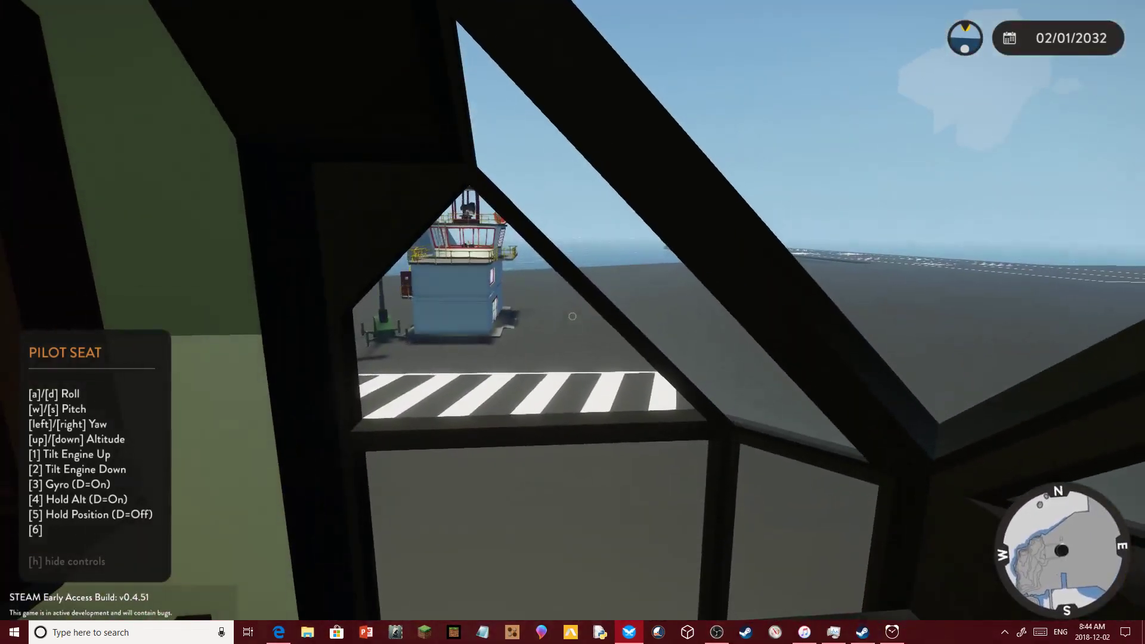
{"action": "key", "text": "Up"}
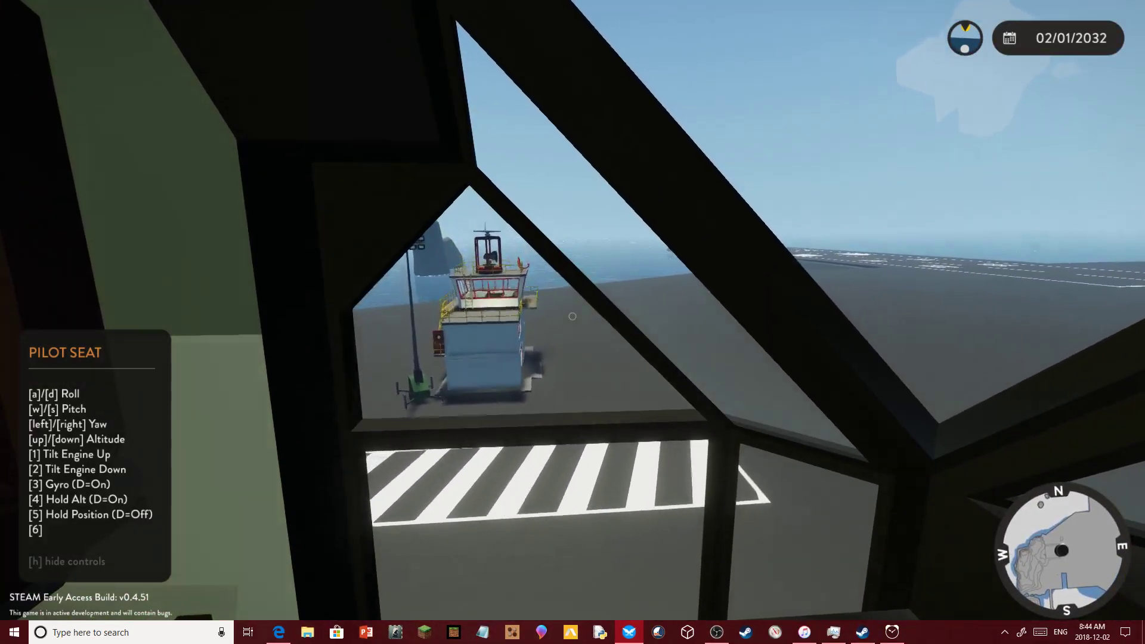
- Spawn Medivac Injured Fisherperson from the Fishing Community selector and make it the active mission
{"action": "key", "text": "m"}
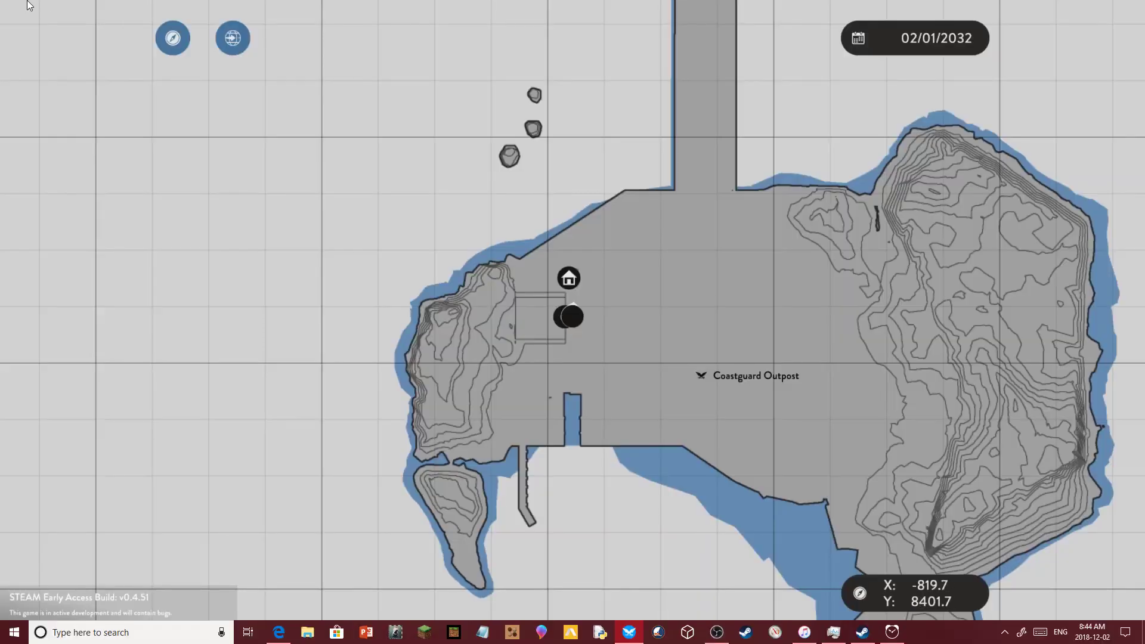
{"action": "left_click", "coordinate": [231, 38]}
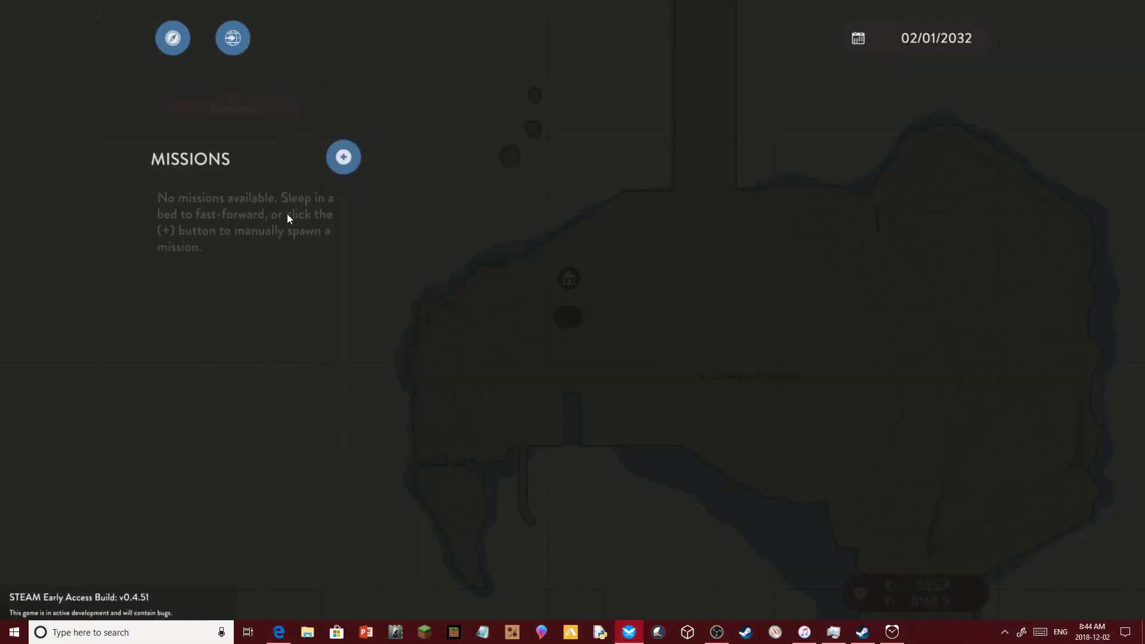
{"action": "left_click", "coordinate": [344, 158]}
{"action": "left_click", "coordinate": [330, 328]}
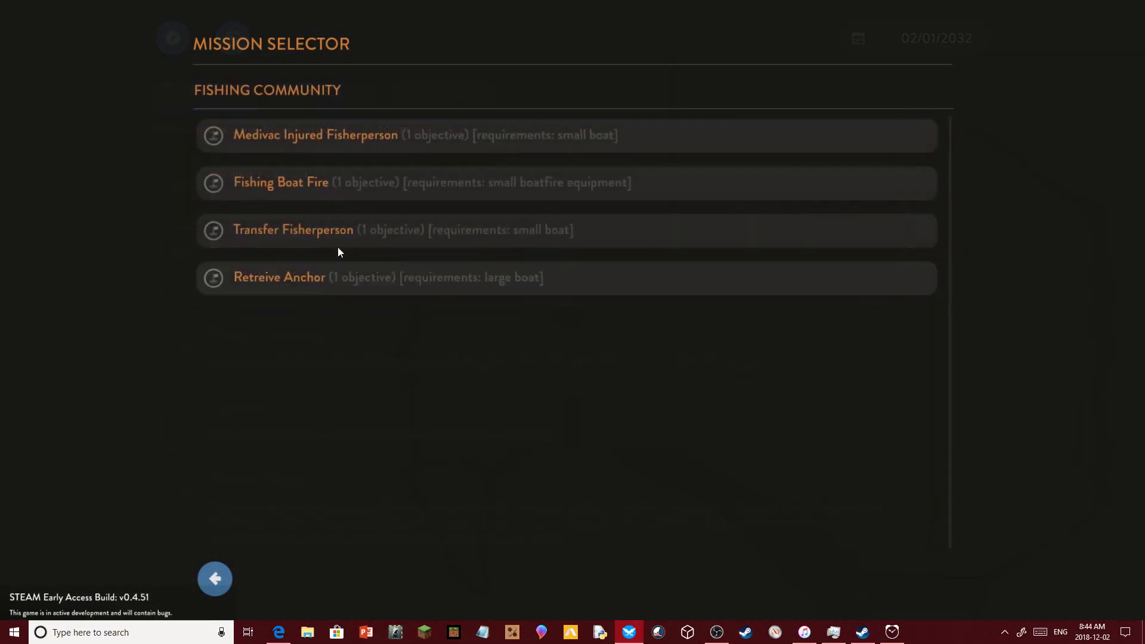
{"action": "left_click", "coordinate": [345, 142]}
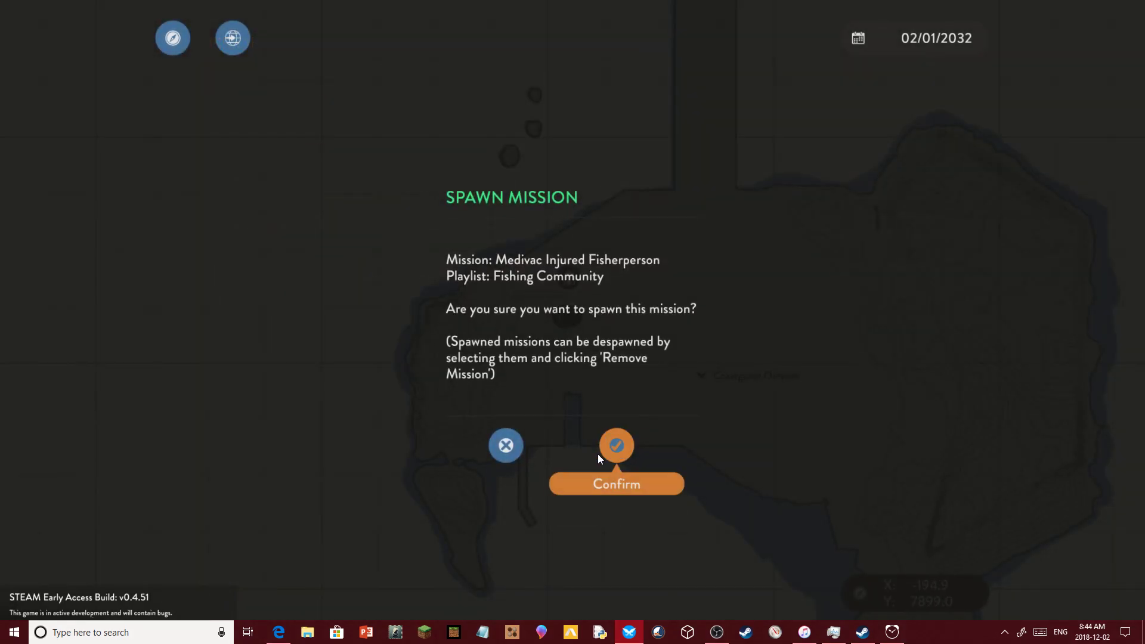
{"action": "left_click", "coordinate": [616, 444]}
{"action": "left_click", "coordinate": [264, 226]}
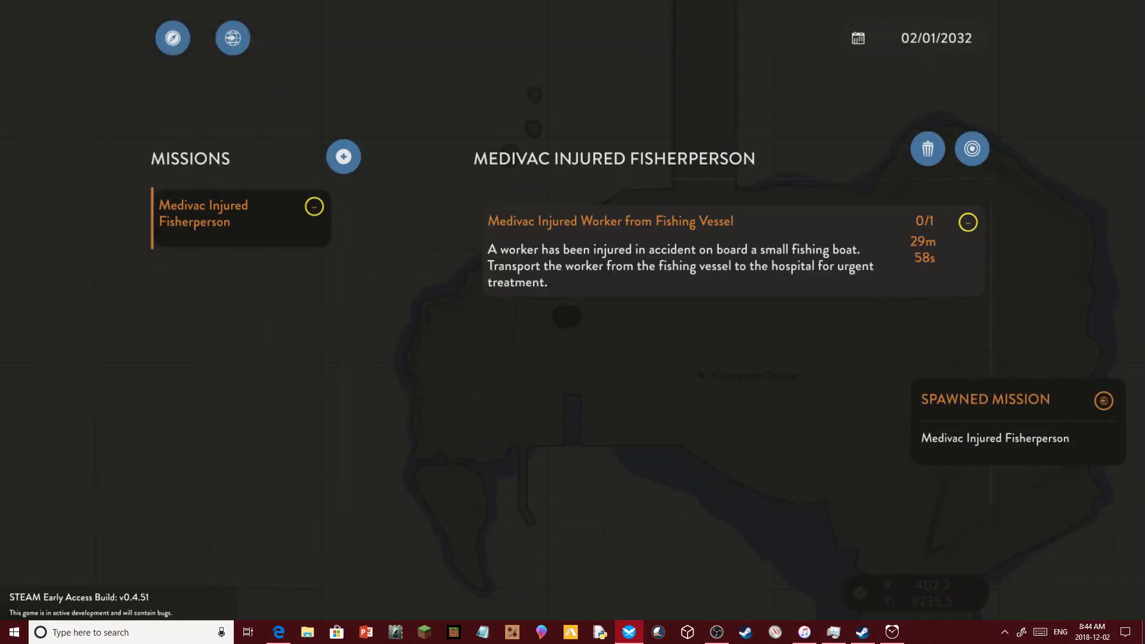
{"action": "left_click", "coordinate": [972, 150]}
{"action": "key", "text": "m"}
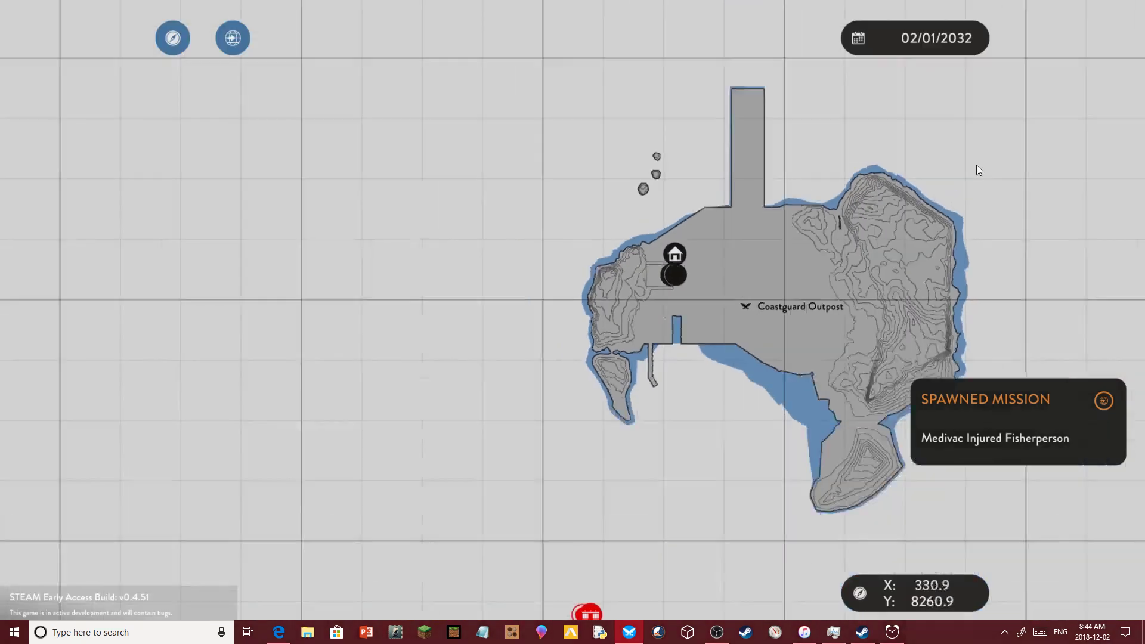
{"action": "scroll", "coordinate": [976, 164], "scroll_direction": "down", "scroll_amount": 5}
{"action": "scroll", "coordinate": [878, 330], "scroll_direction": "down", "scroll_amount": 5}
{"action": "scroll", "coordinate": [689, 441], "scroll_direction": "down", "scroll_amount": 5}
{"action": "scroll", "coordinate": [627, 516], "scroll_direction": "down", "scroll_amount": 4}
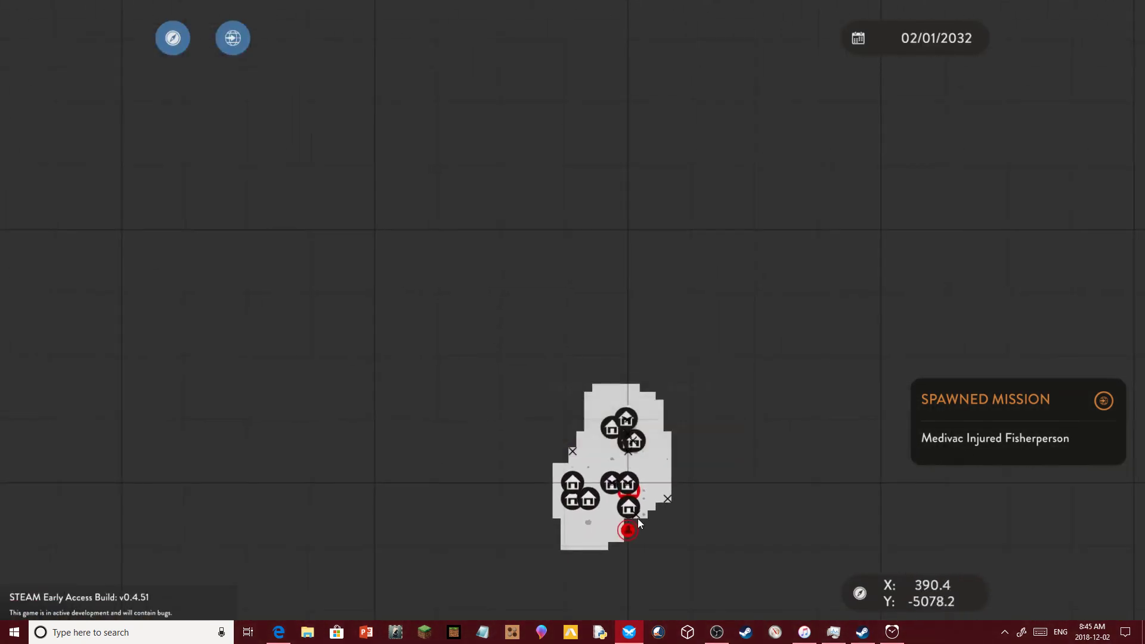
- Pan the map to the mission marker out at sea and set a waypoint on it
{"action": "left_click_drag", "start_coordinate": [638, 518], "coordinate": [759, 358]}
{"action": "scroll", "coordinate": [689, 297], "scroll_direction": "up", "scroll_amount": 4}
{"action": "scroll", "coordinate": [613, 311], "scroll_direction": "up", "scroll_amount": 4}
{"action": "scroll", "coordinate": [661, 253], "scroll_direction": "up", "scroll_amount": 4}
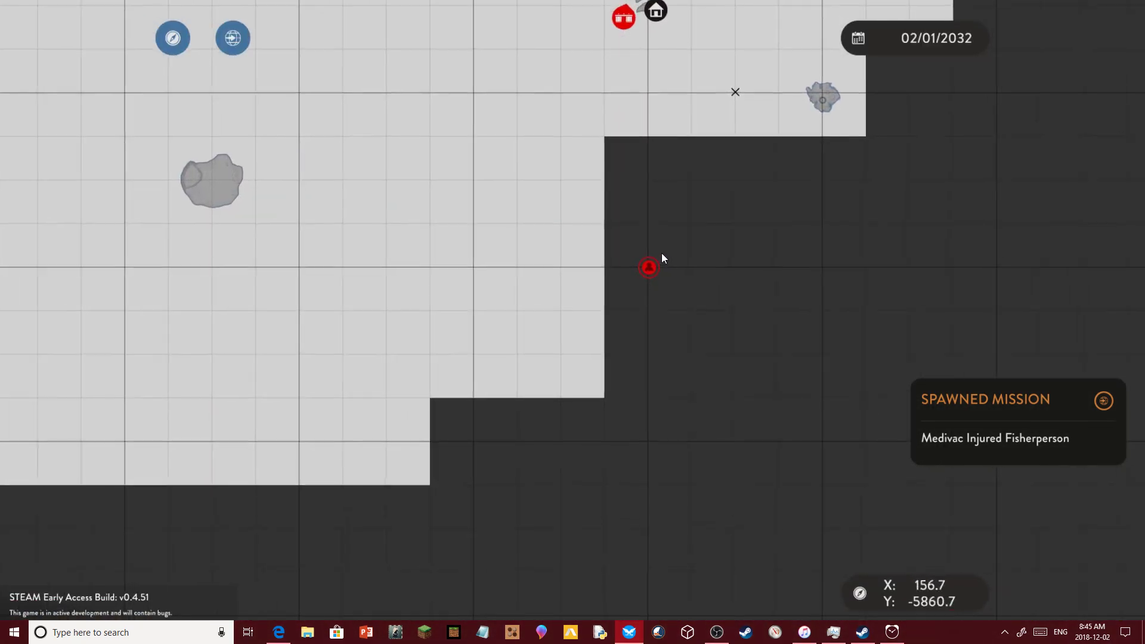
{"action": "scroll", "coordinate": [662, 251], "scroll_direction": "up", "scroll_amount": 3}
{"action": "scroll", "coordinate": [686, 254], "scroll_direction": "up", "scroll_amount": 3}
{"action": "scroll", "coordinate": [697, 251], "scroll_direction": "up", "scroll_amount": 4}
{"action": "scroll", "coordinate": [687, 277], "scroll_direction": "up", "scroll_amount": 3}
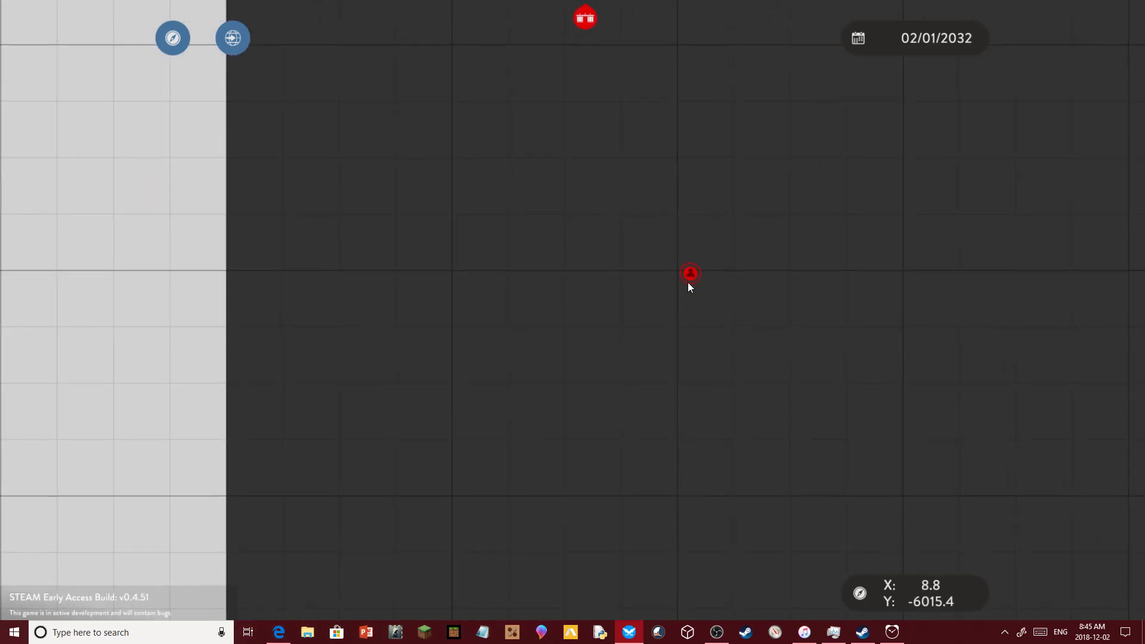
{"action": "right_click", "coordinate": [692, 276]}
{"action": "left_click", "coordinate": [742, 287]}
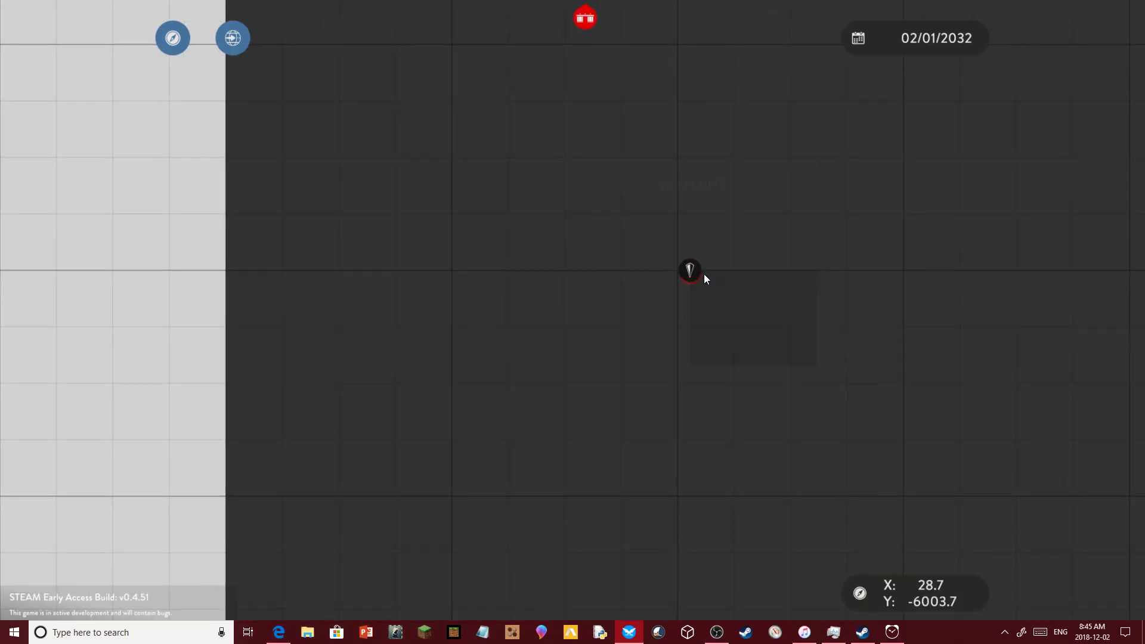
- Submit the fisherperson waypoint as the VTOL's destination, then open the pause menu
{"action": "key", "text": "m"}
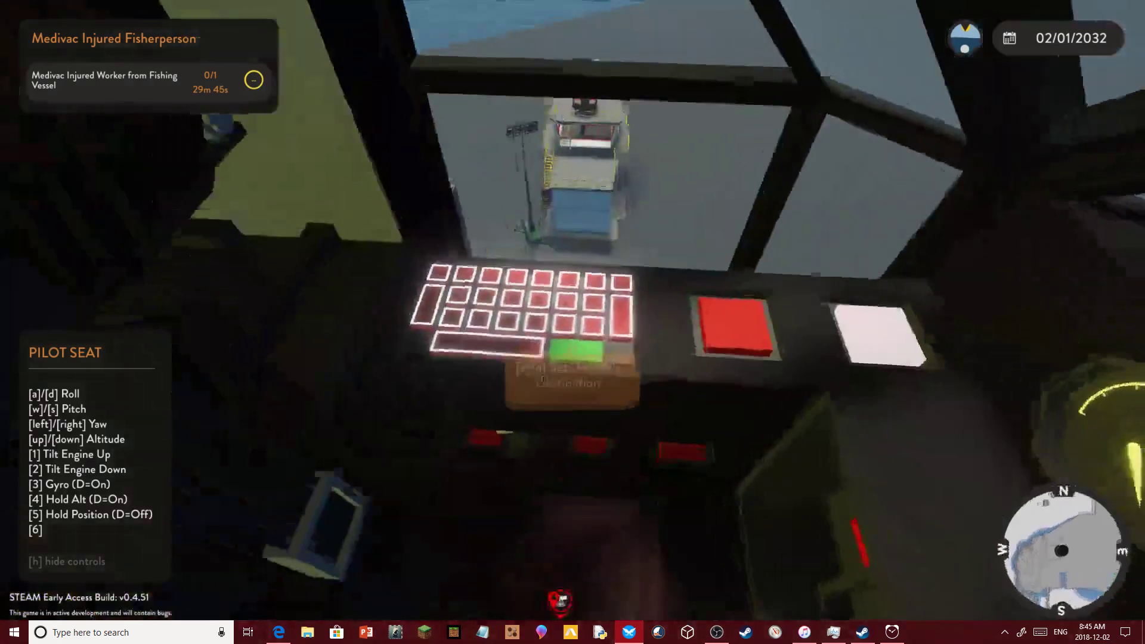
{"action": "key", "text": "e"}
{"action": "left_click", "coordinate": [668, 403]}
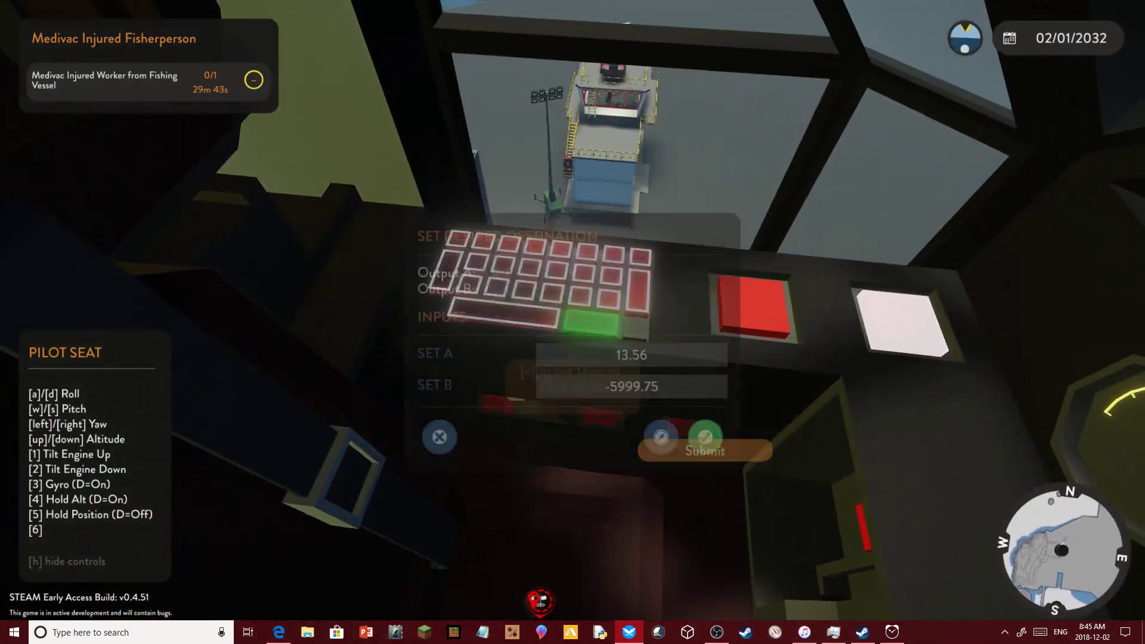
{"action": "key", "text": "Escape"}
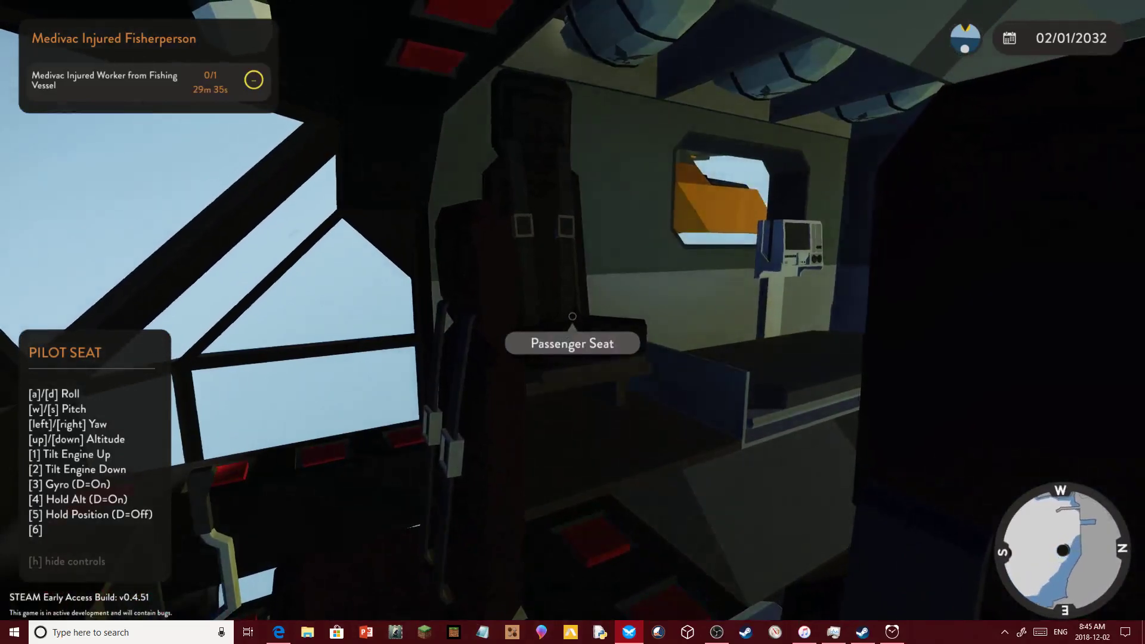
{"action": "key", "text": "Tab"}
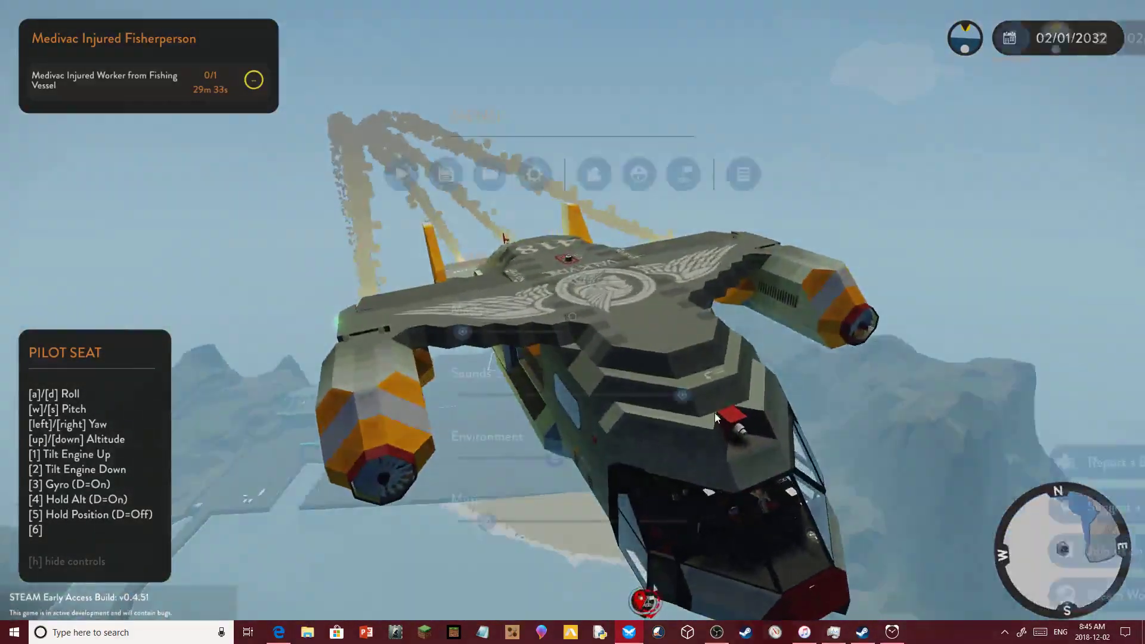
{"action": "key", "text": "Escape"}
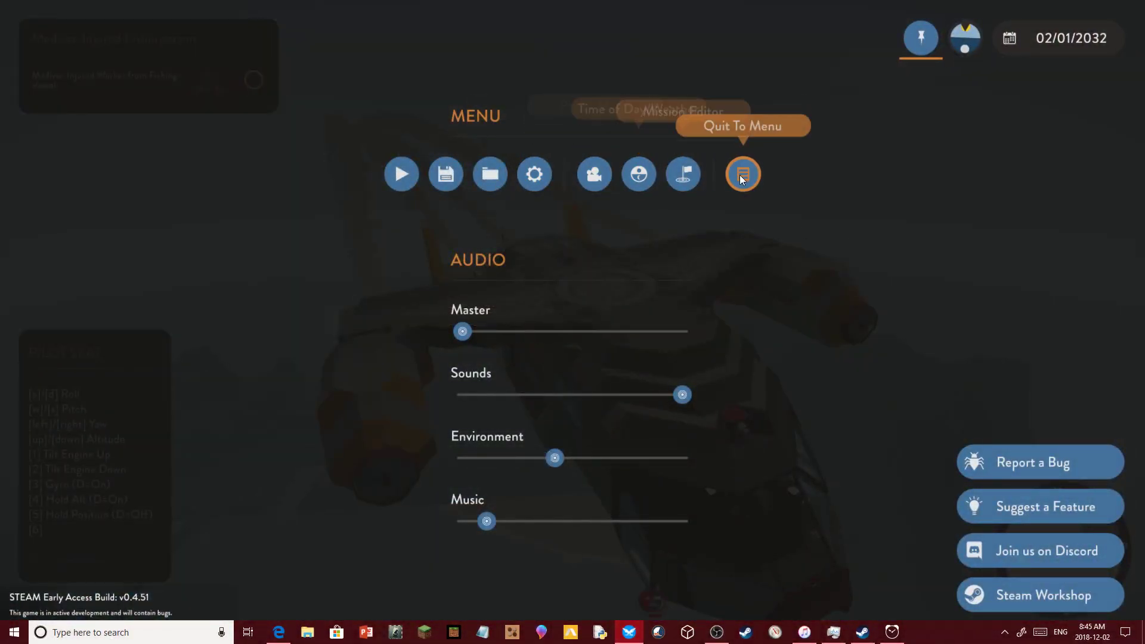
- Save the current game from the pause menu under the name 'adv'
{"action": "left_click", "coordinate": [401, 174]}
{"action": "type", "text": "adv"}
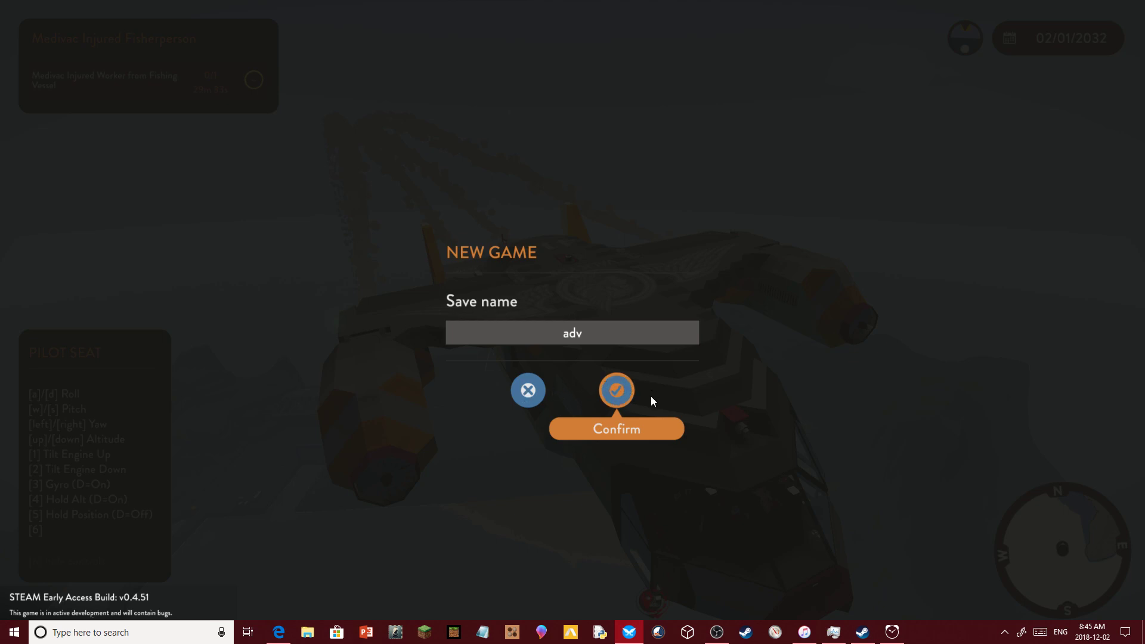
{"action": "left_click", "coordinate": [612, 399]}
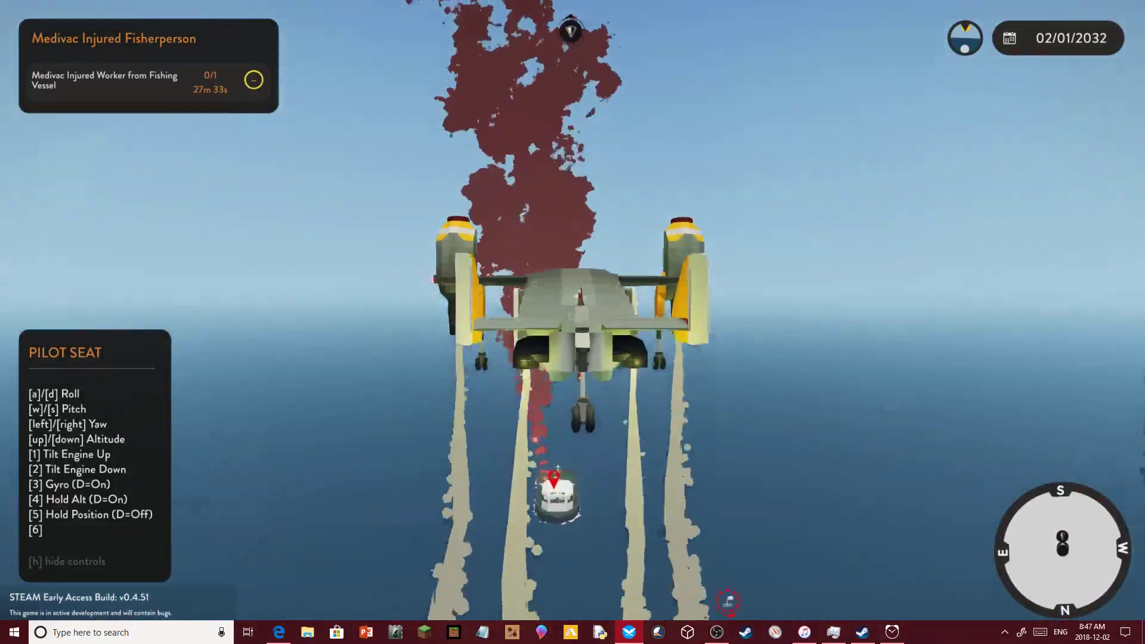
- Check the set destination coordinates in the cockpit, then watch the VTOL from outside
{"action": "key", "text": "Tab"}
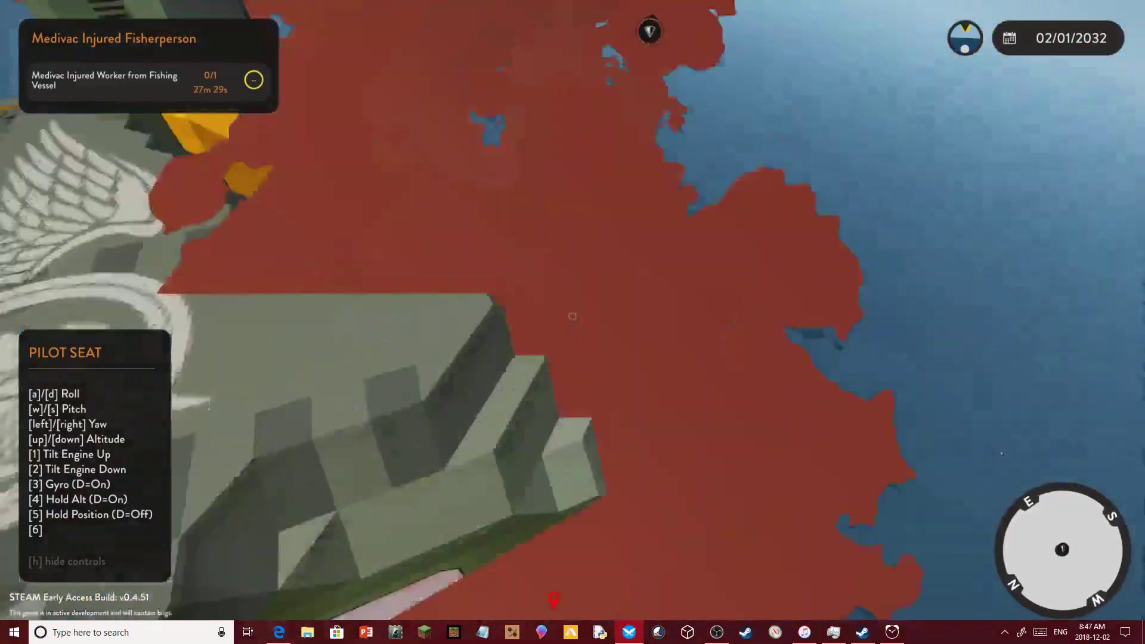
{"action": "key", "text": "e"}
{"action": "key", "text": "Tab"}
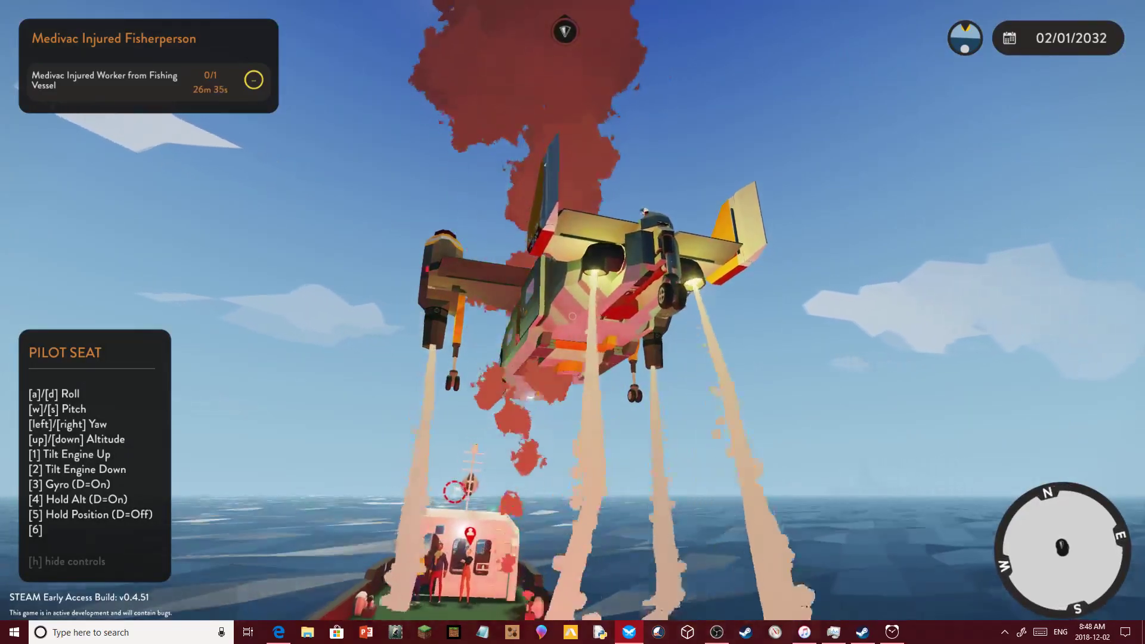
- Clip onto the VTOL's winch harness and watch the descent from an outside view
{"action": "key", "text": "v"}
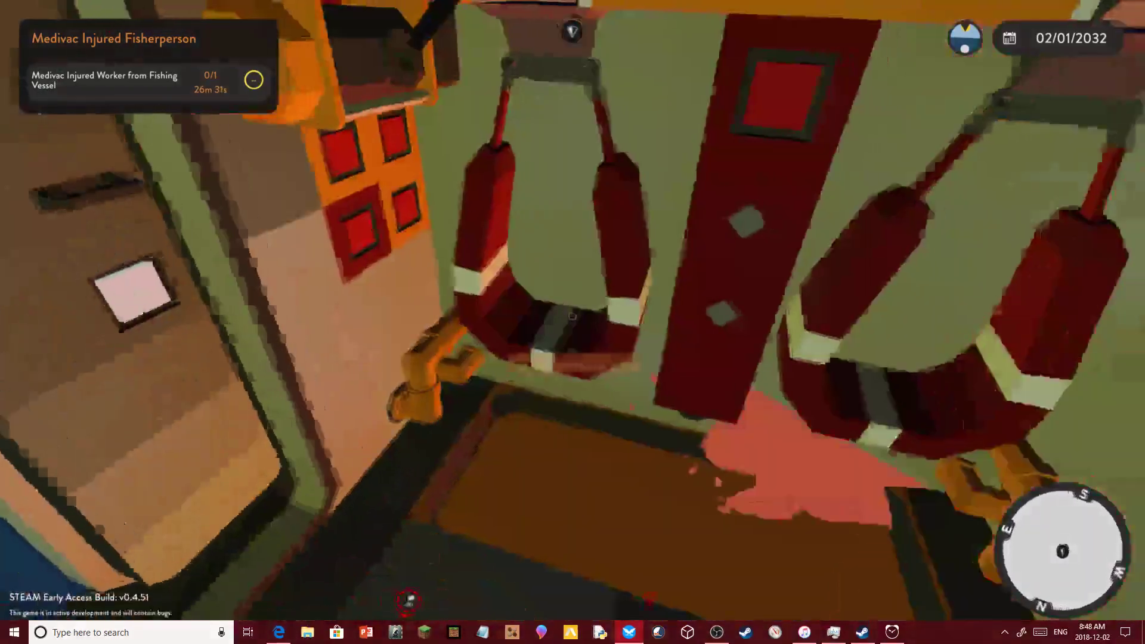
{"action": "key", "text": "e"}
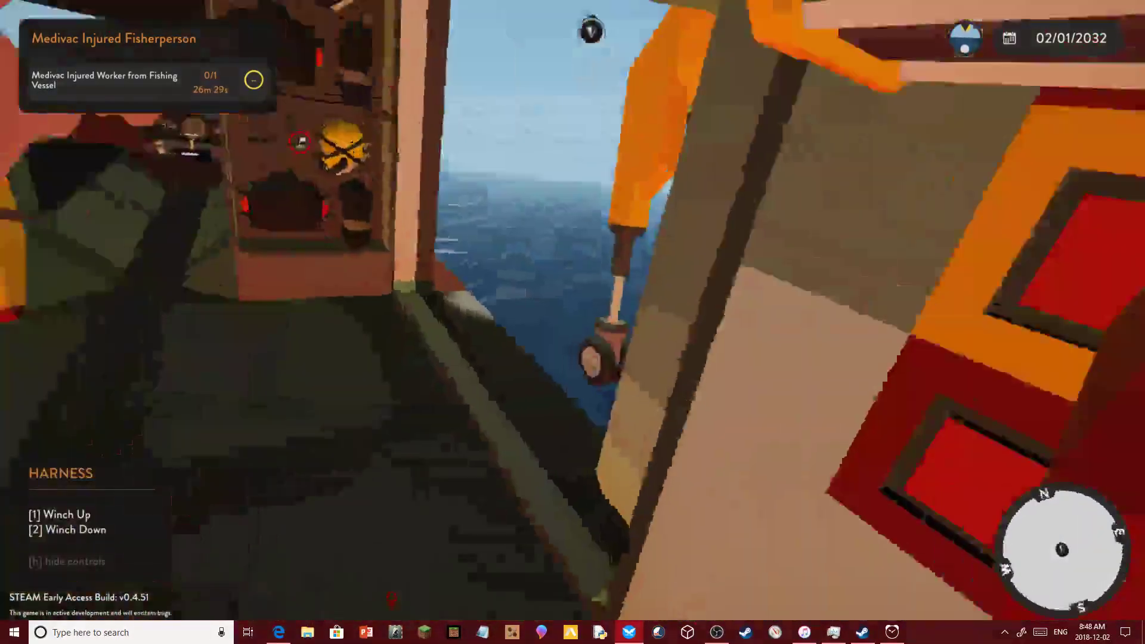
{"action": "key", "text": "v"}
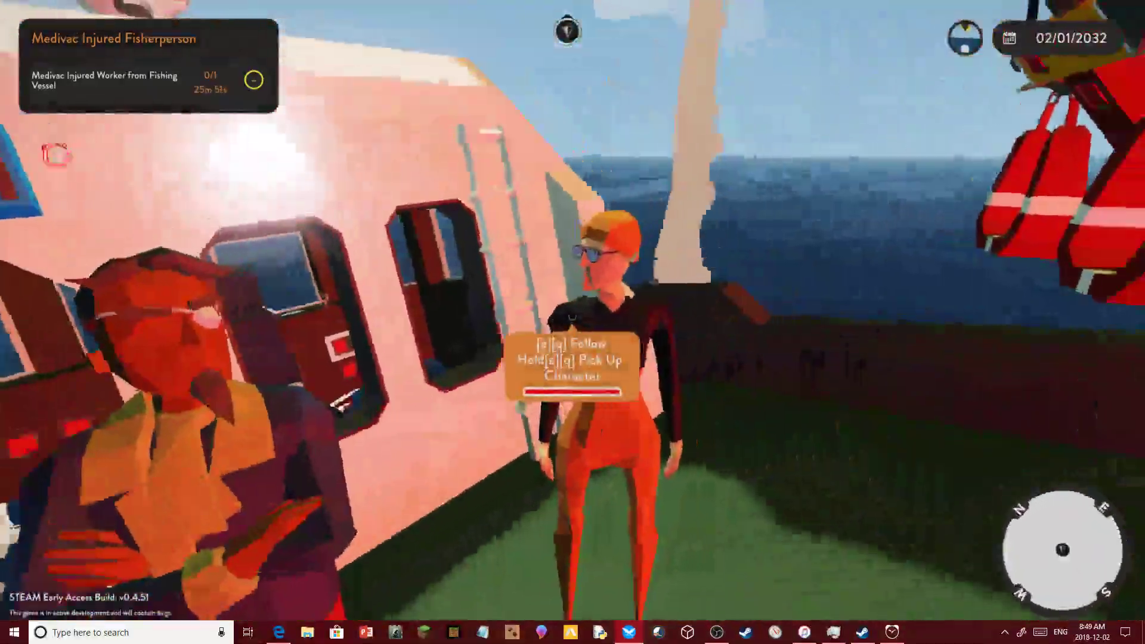
- Pick up the injured fisherperson, place them in the harness and start winching up
{"action": "key", "text": "e"}
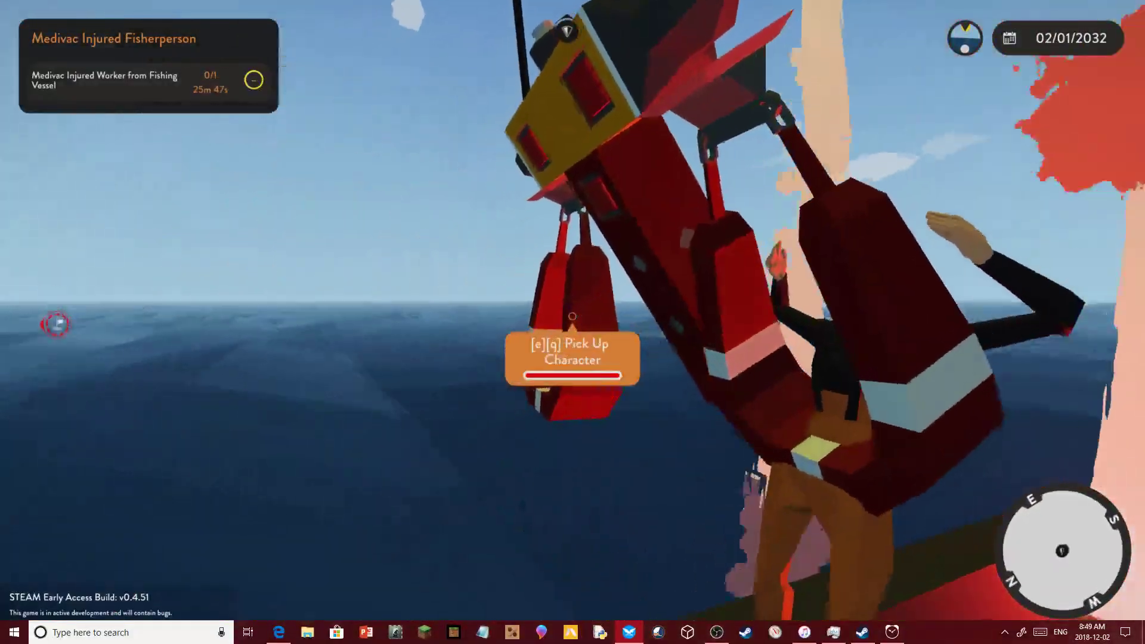
{"action": "key", "text": "e"}
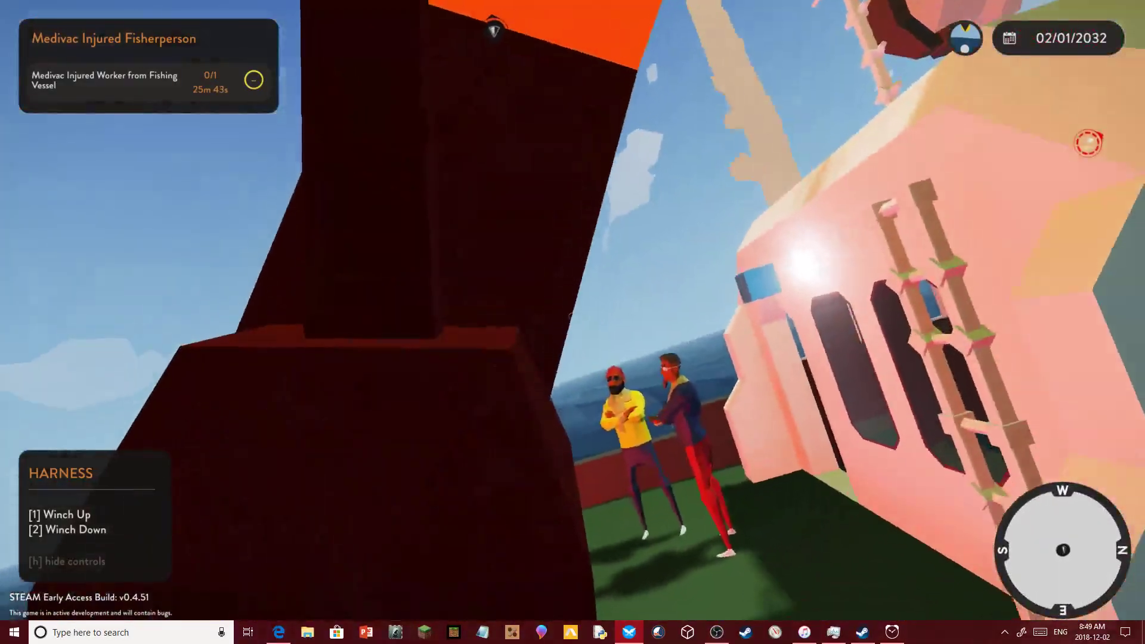
{"action": "key", "text": "1"}
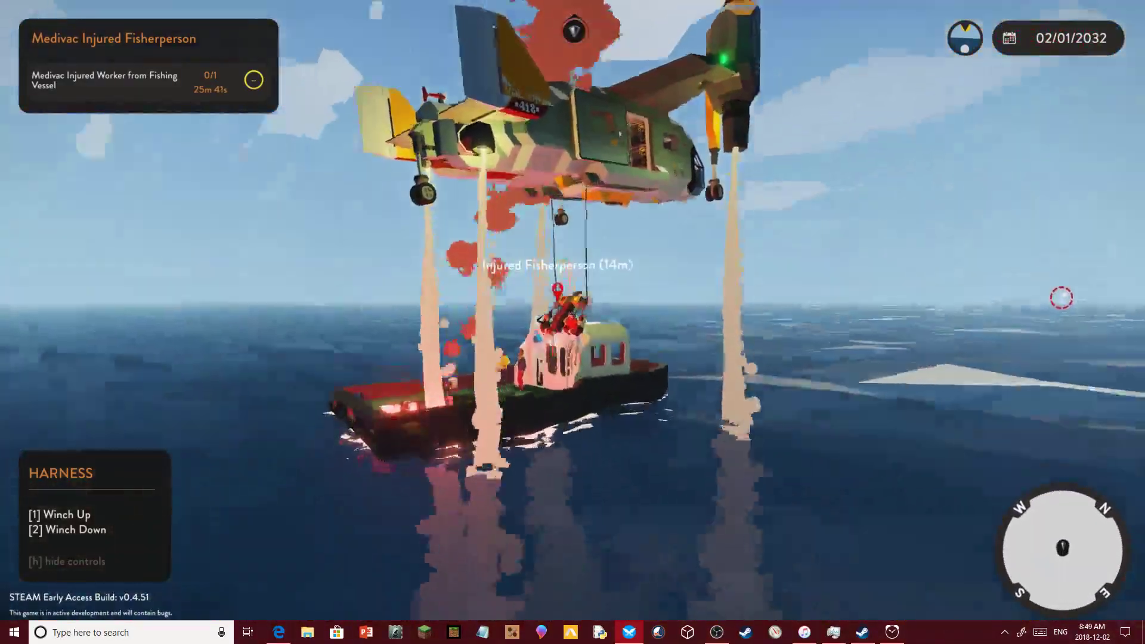
{"action": "key", "text": "1"}
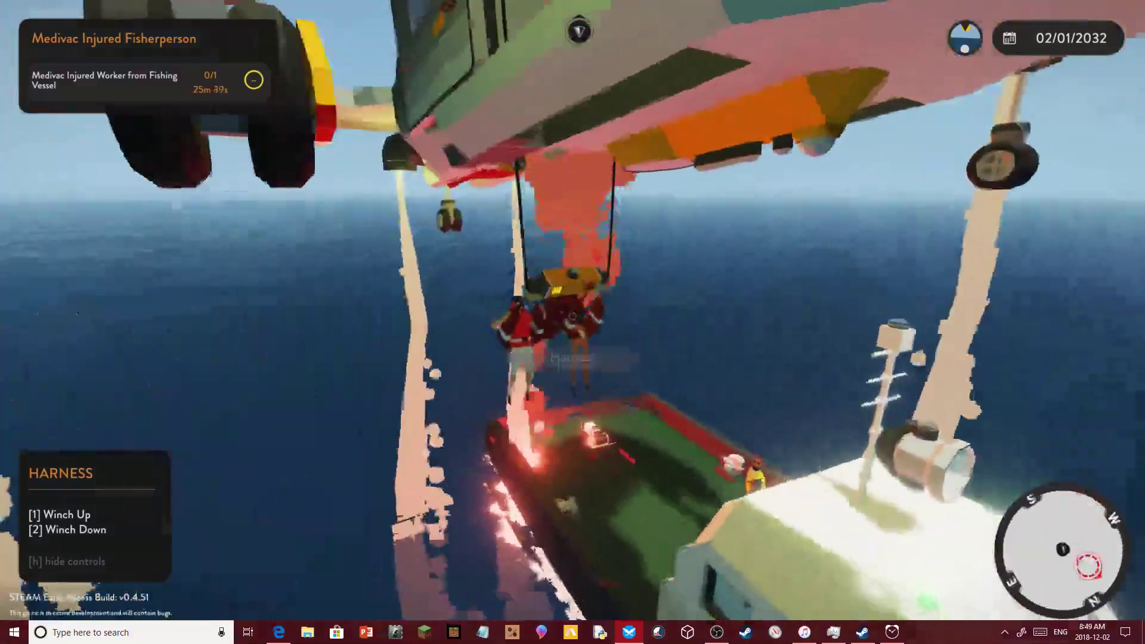
- Raise the fisherperson into the cabin and unclip from the harness
{"action": "key", "text": "1"}
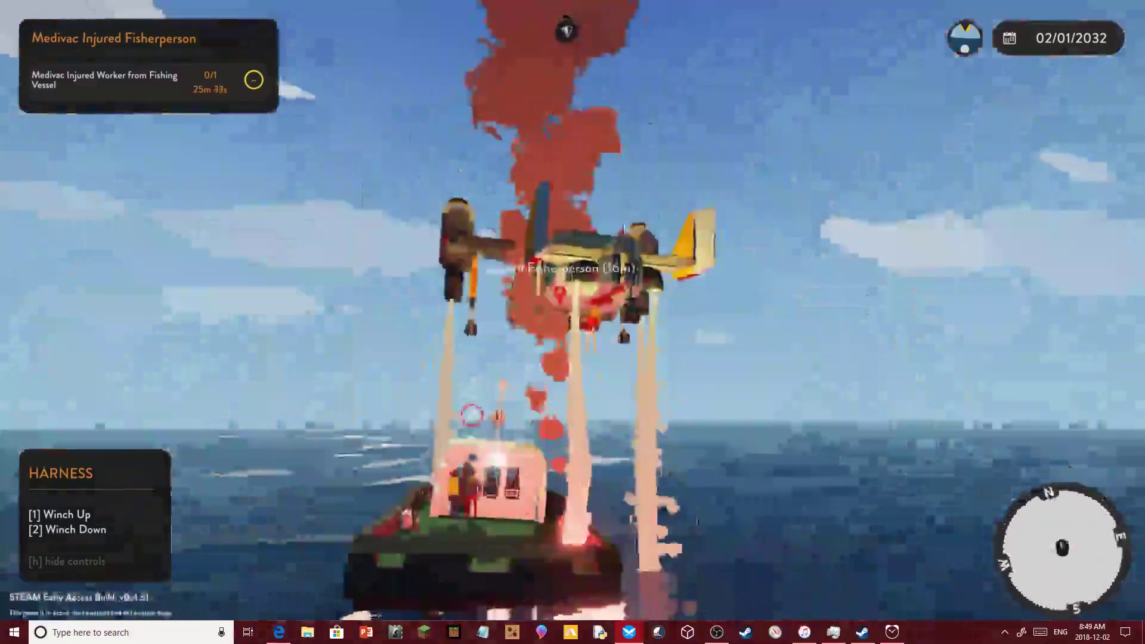
{"action": "key", "text": "1"}
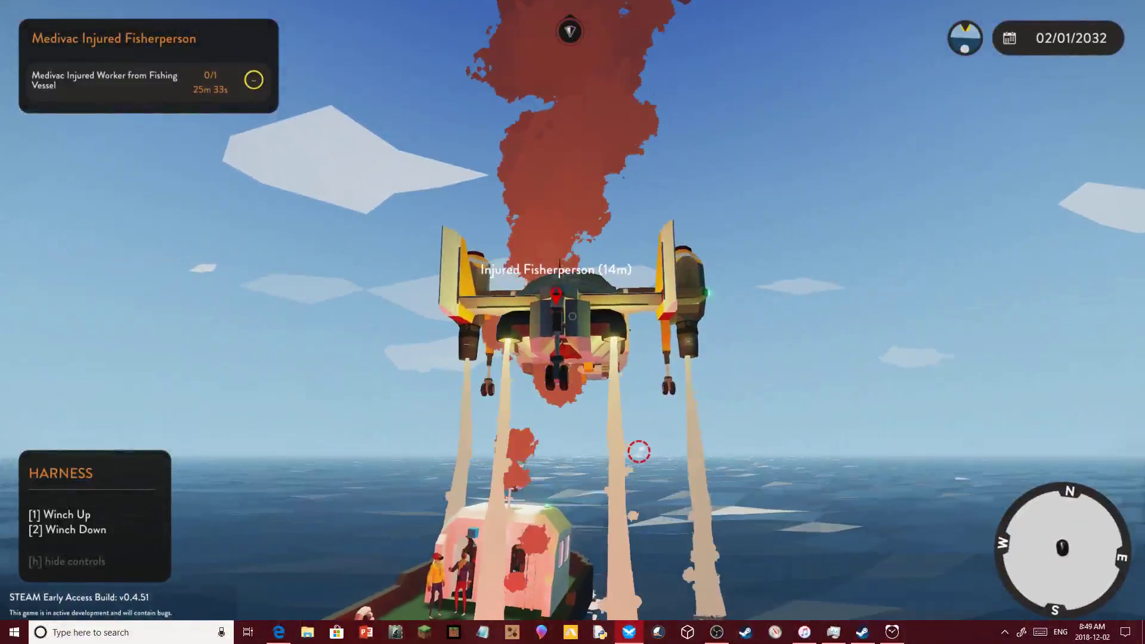
{"action": "key", "text": "1"}
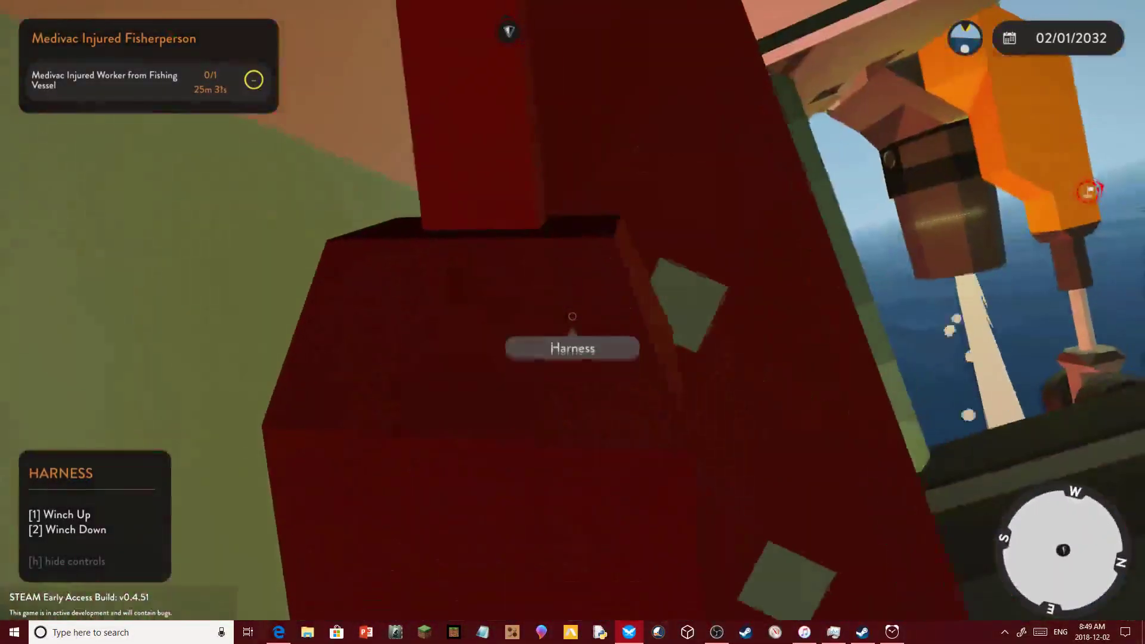
{"action": "key", "text": "1"}
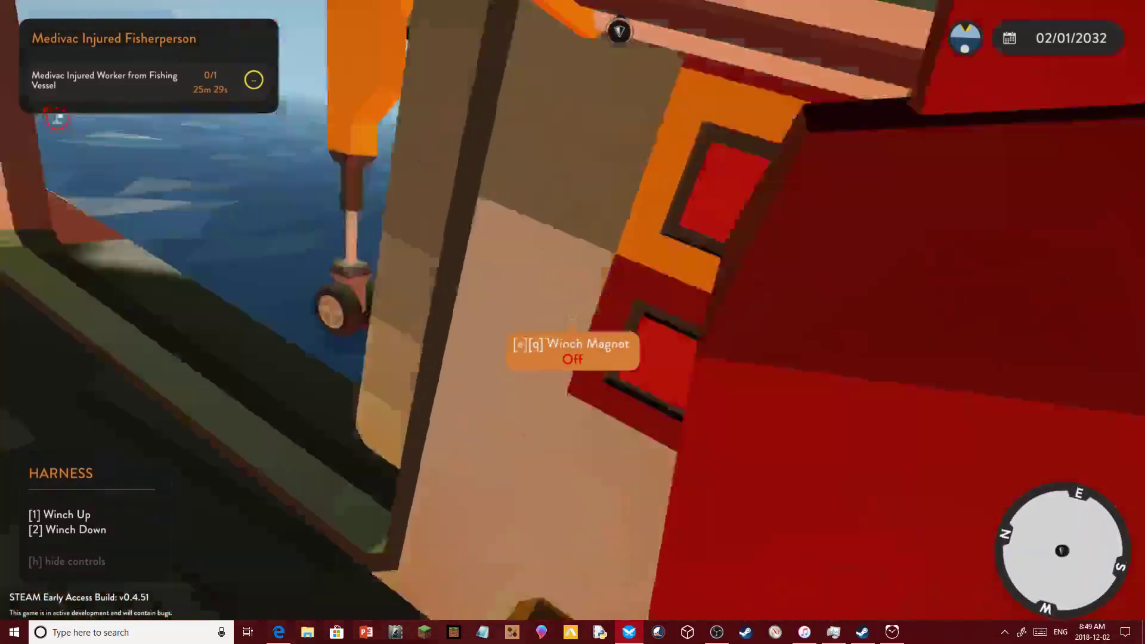
{"action": "key", "text": "1"}
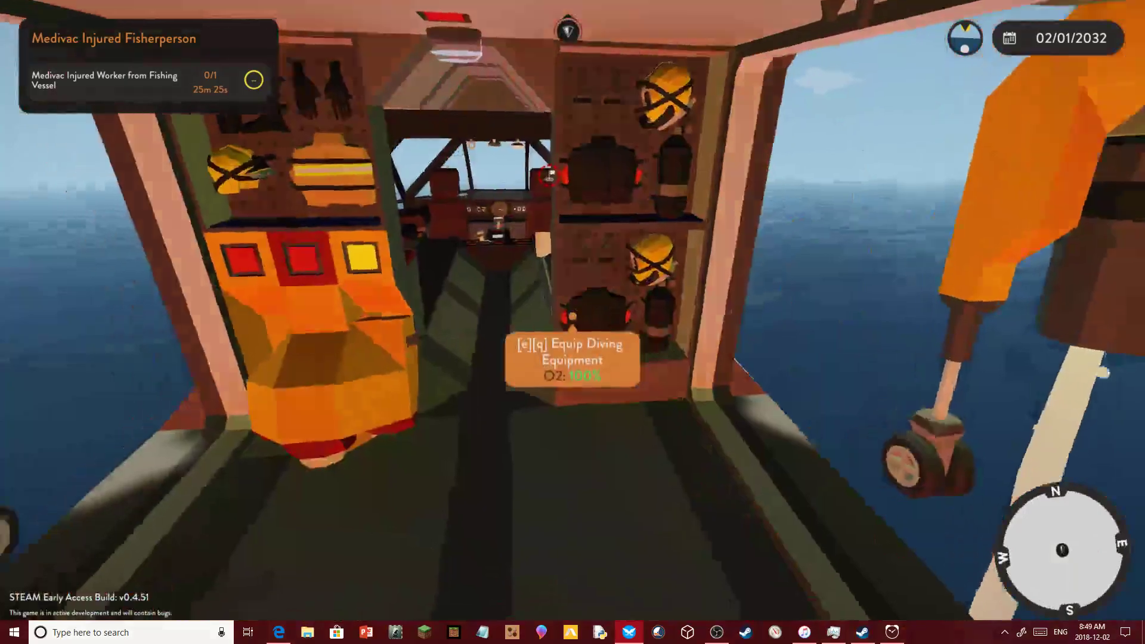
- Close the open side door, then move to the cockpit and settle into the pilot seat
{"action": "key", "text": "e"}
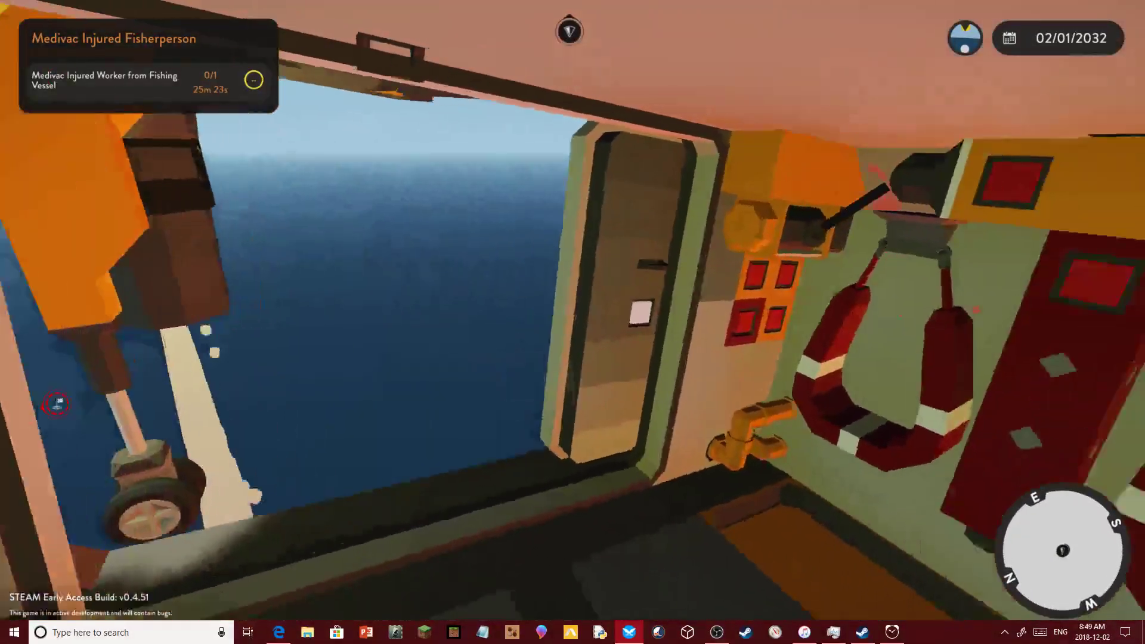
{"action": "key", "text": "e"}
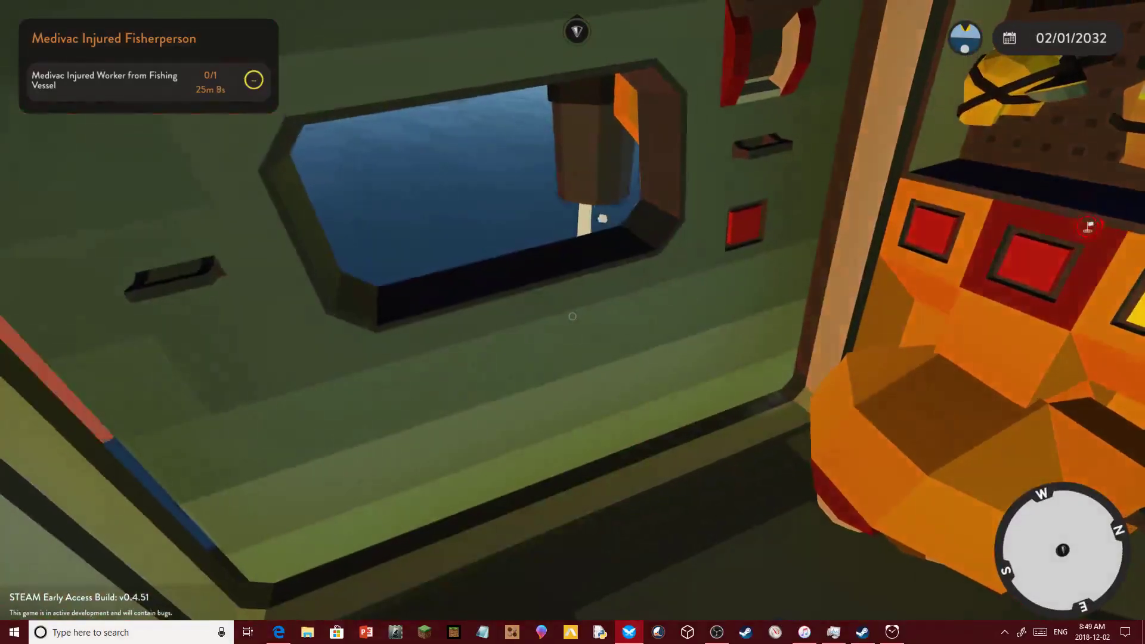
{"action": "key", "text": "w"}
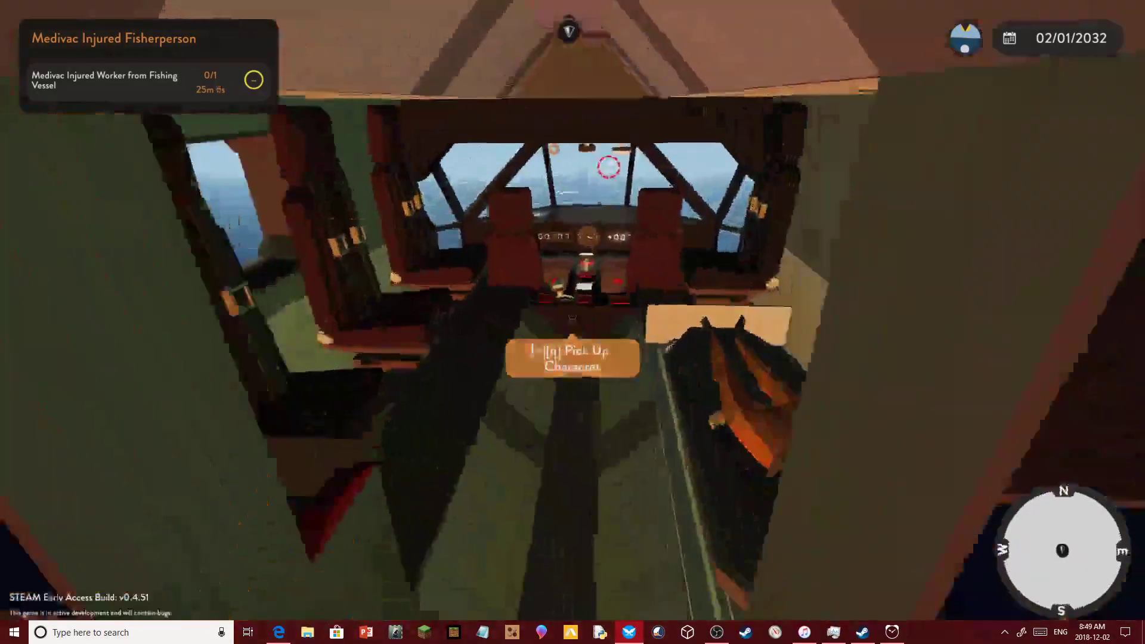
{"action": "key", "text": "f"}
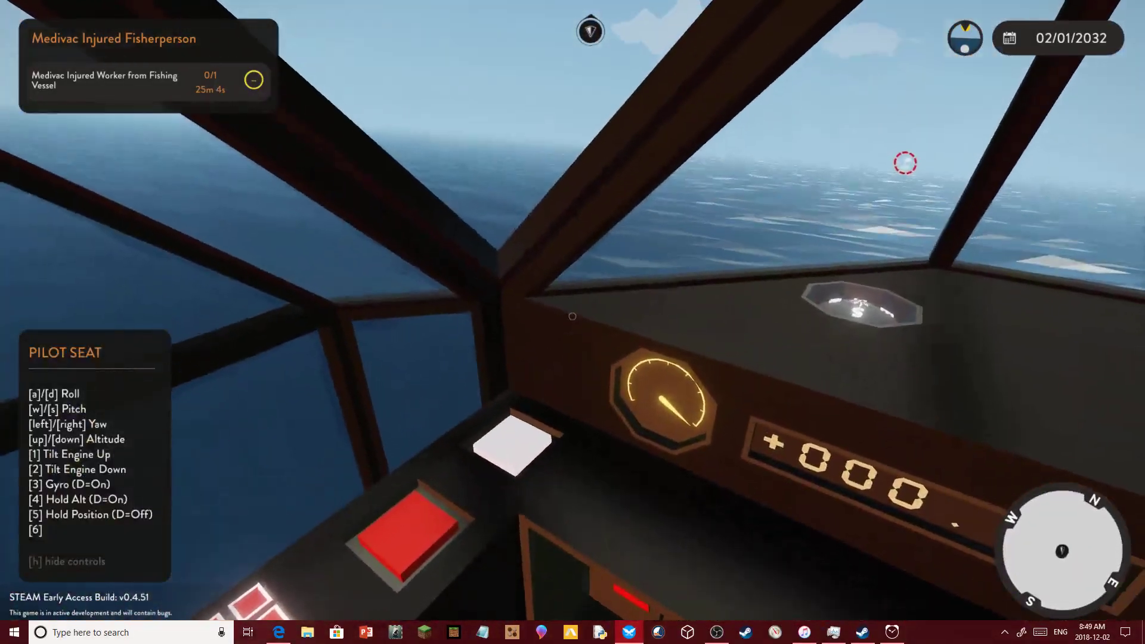
{"action": "key", "text": "c"}
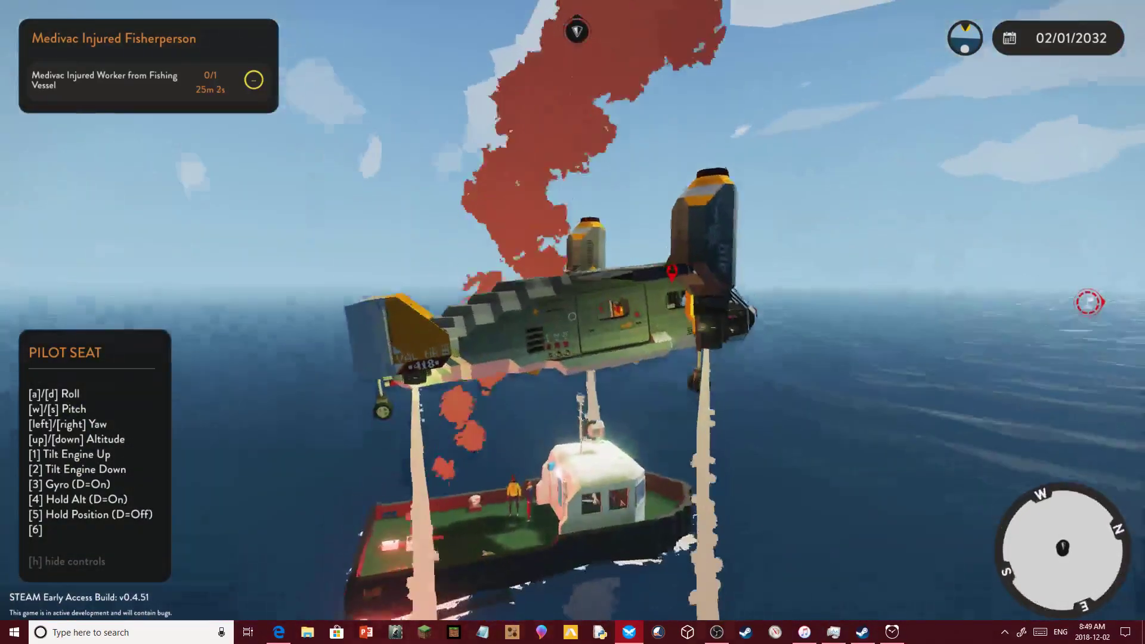
- Place a map waypoint beside the red hospital marker on the island
{"action": "key", "text": "m"}
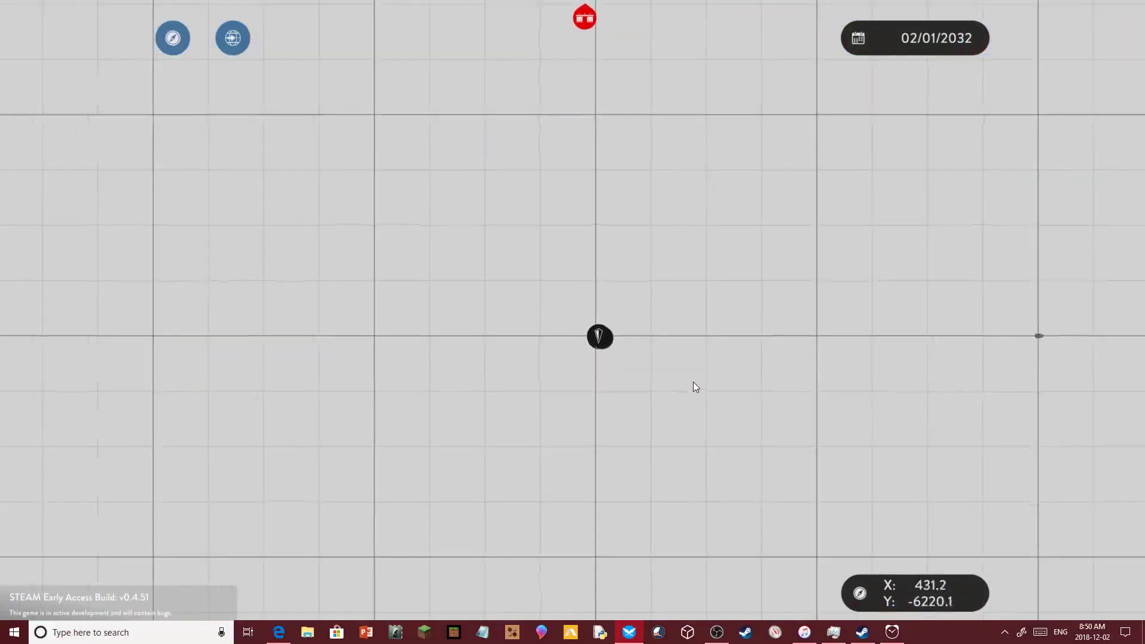
{"action": "scroll", "coordinate": [602, 201], "scroll_direction": "down", "scroll_amount": 5}
{"action": "scroll", "coordinate": [601, 201], "scroll_direction": "up", "scroll_amount": 3}
{"action": "scroll", "coordinate": [620, 207], "scroll_direction": "up", "scroll_amount": 5}
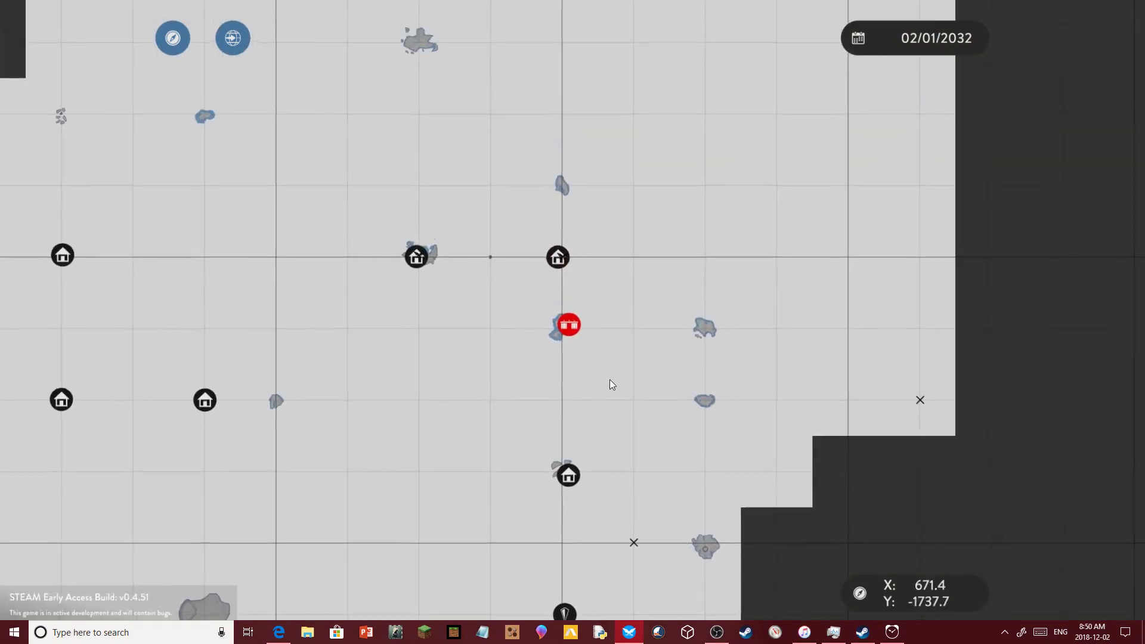
{"action": "scroll", "coordinate": [507, 290], "scroll_direction": "up", "scroll_amount": 5}
{"action": "left_click_drag", "start_coordinate": [643, 391], "coordinate": [491, 301]}
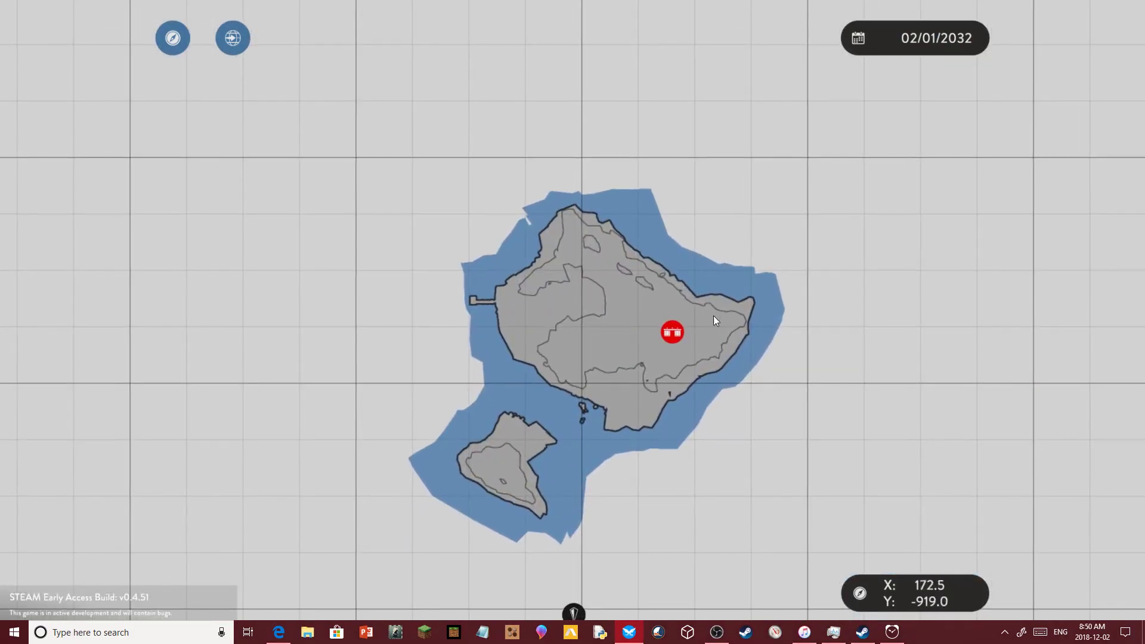
{"action": "left_click", "coordinate": [696, 352]}
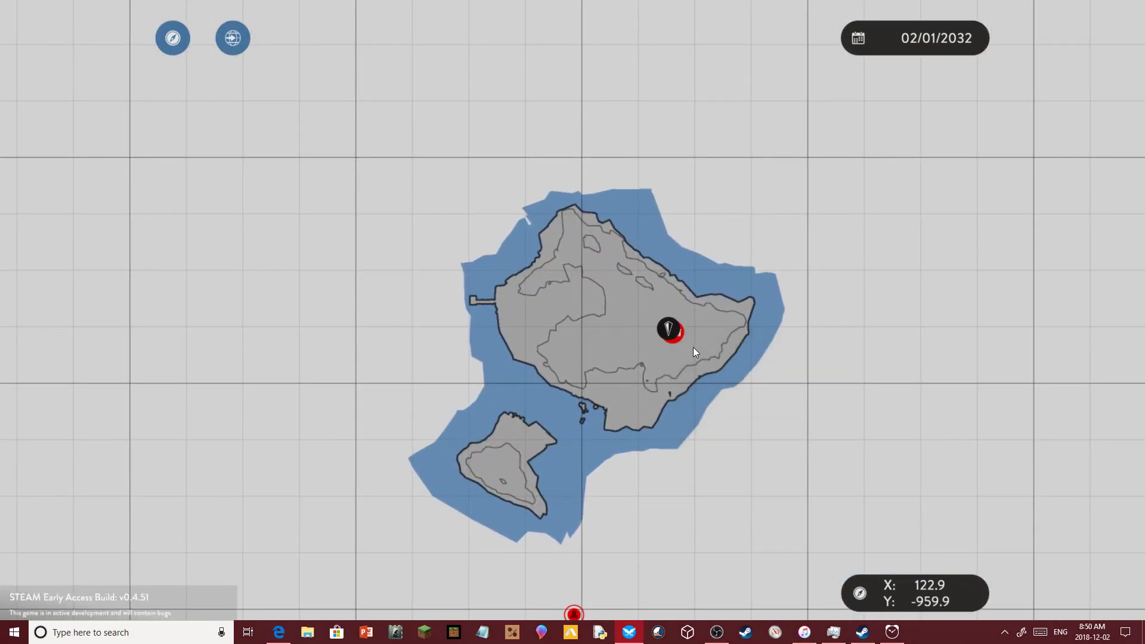
{"action": "key", "text": "m"}
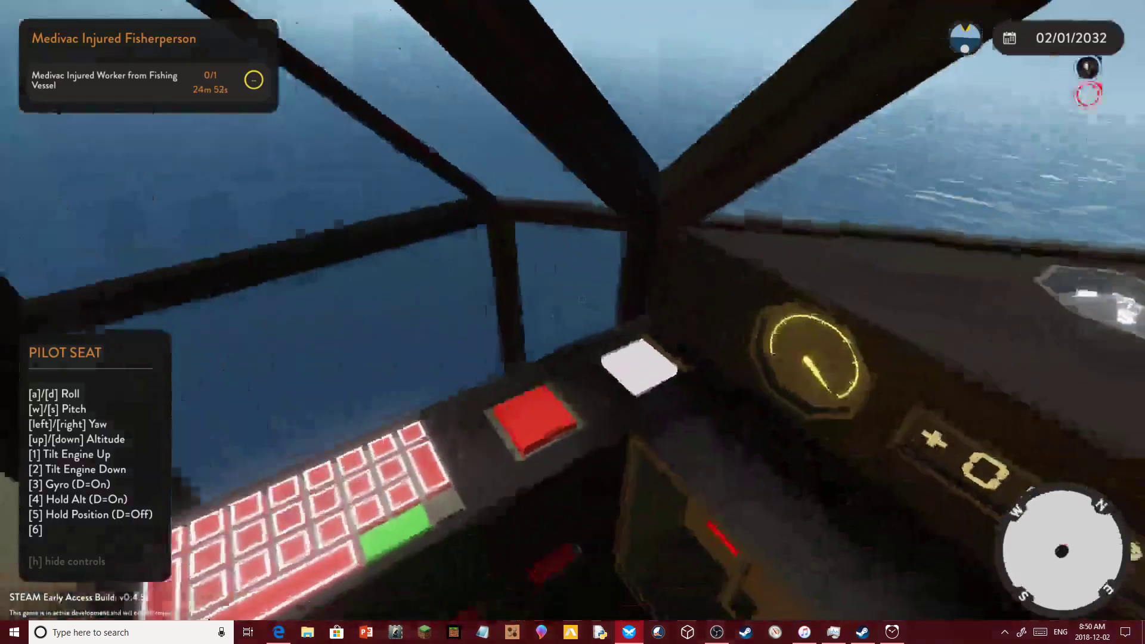
- Set the VTOL's destination to the waypoint (95.89, -939.44)
{"action": "key", "text": "e"}
{"action": "left_click", "coordinate": [660, 407]}
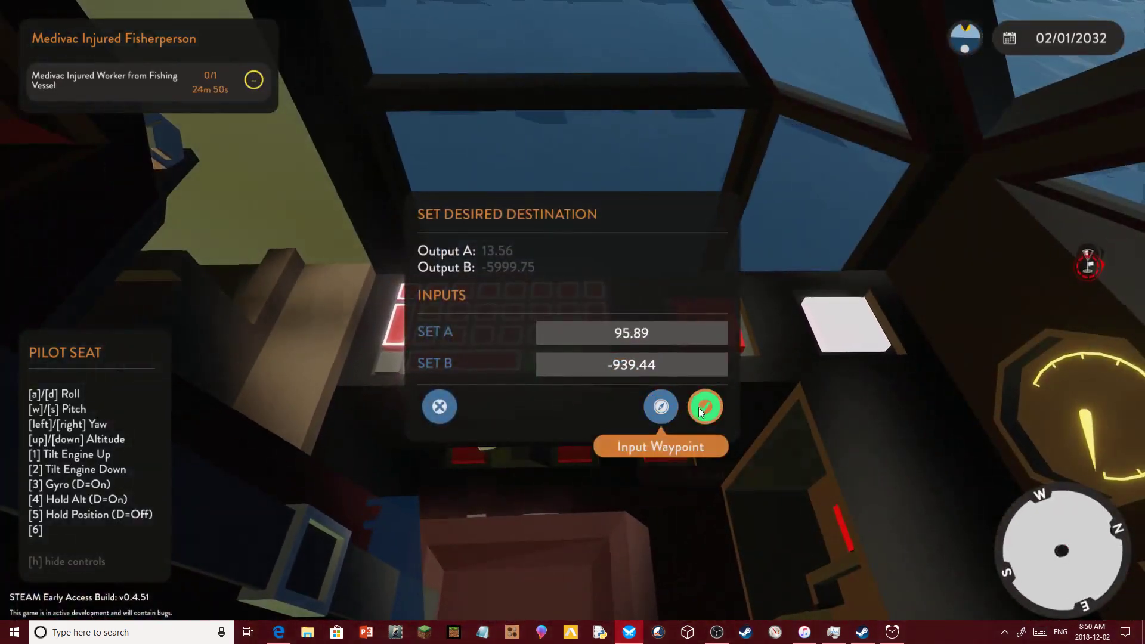
{"action": "left_click", "coordinate": [705, 407]}
- Watch the VTOL head toward the hospital from outside, then leave the pilot seat
{"action": "key", "text": "v"}
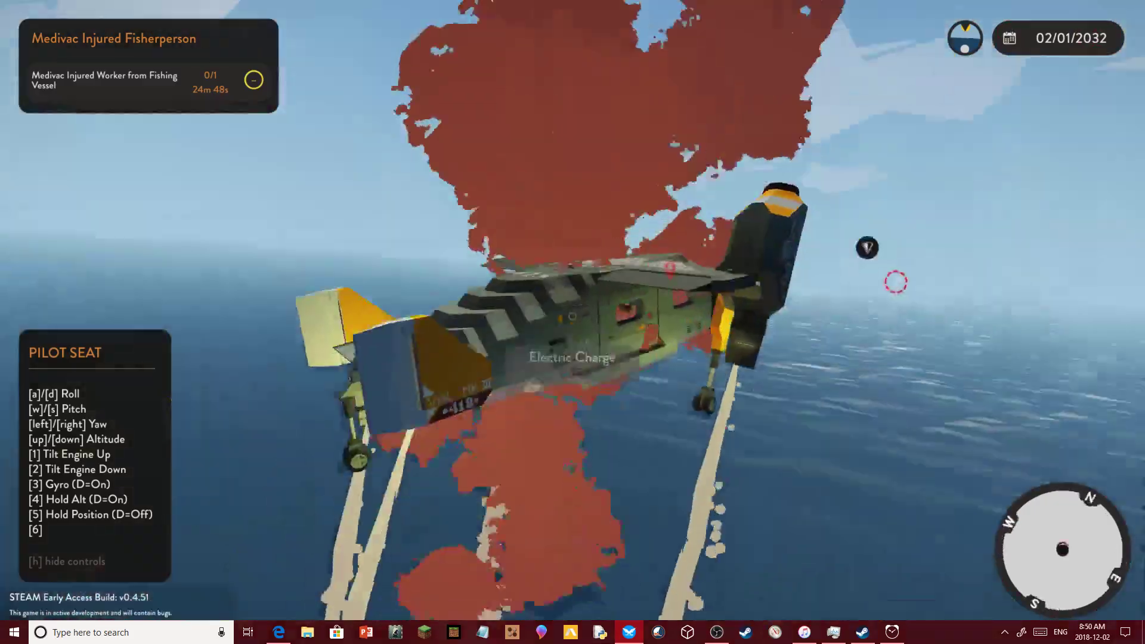
{"action": "left_click_drag", "start_coordinate": [572, 322], "coordinate": [805, 322]}
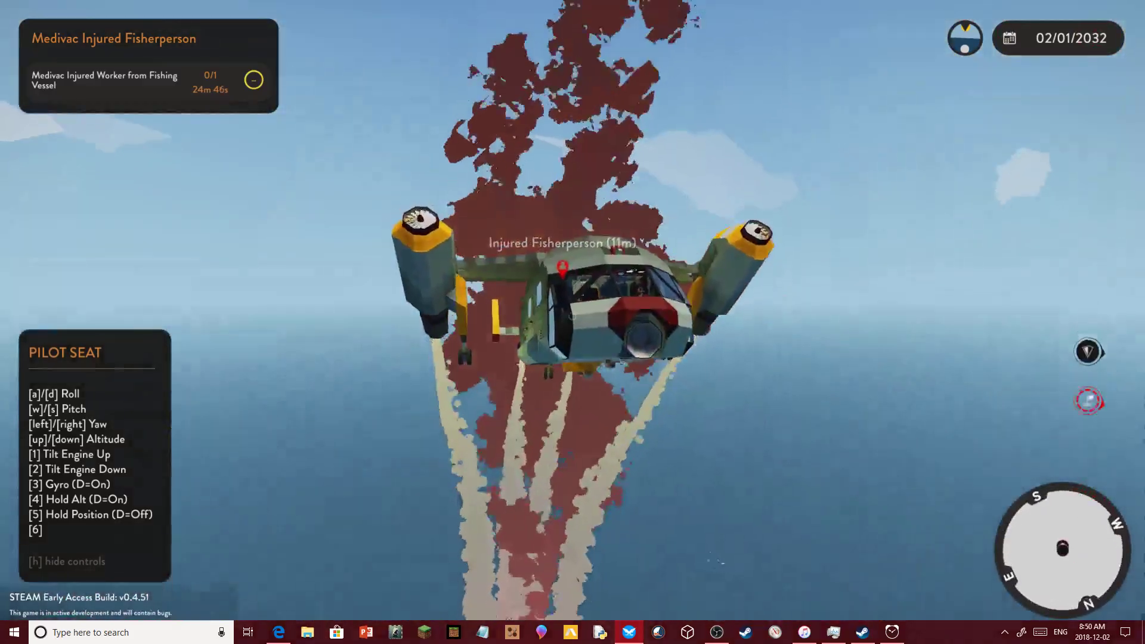
{"action": "left_click_drag", "start_coordinate": [572, 322], "coordinate": [805, 322]}
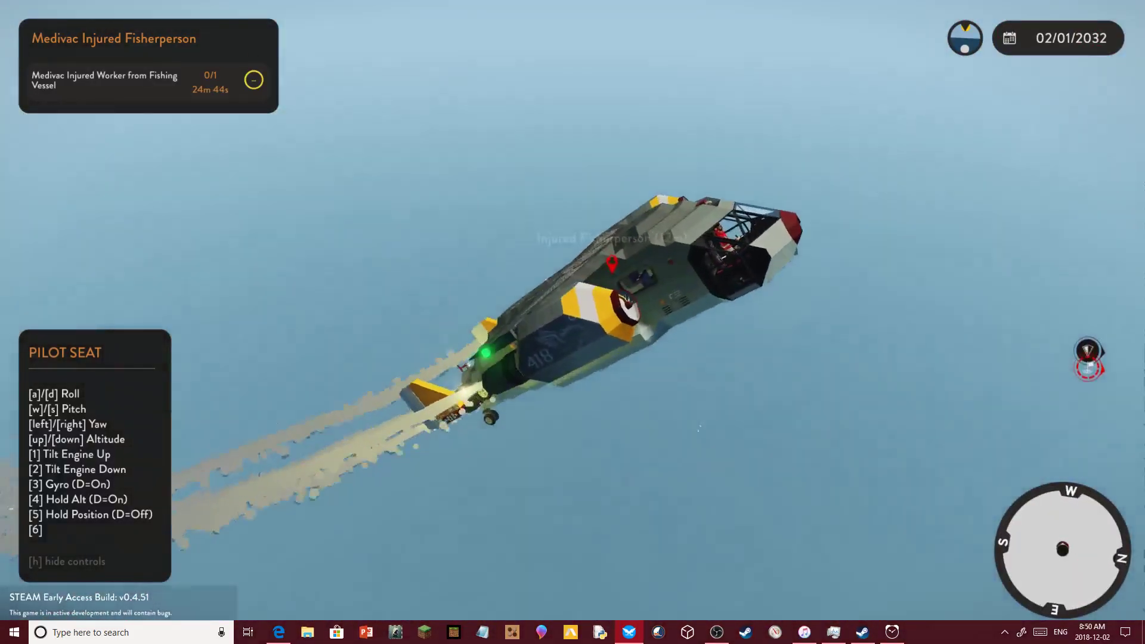
{"action": "key", "text": "v"}
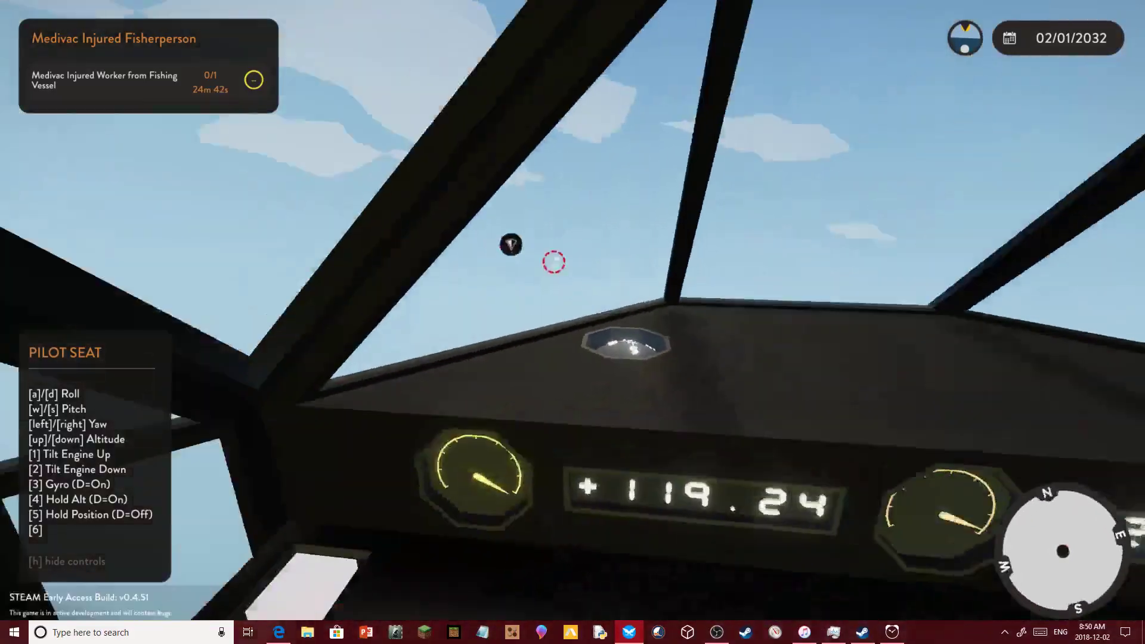
{"action": "key", "text": "v"}
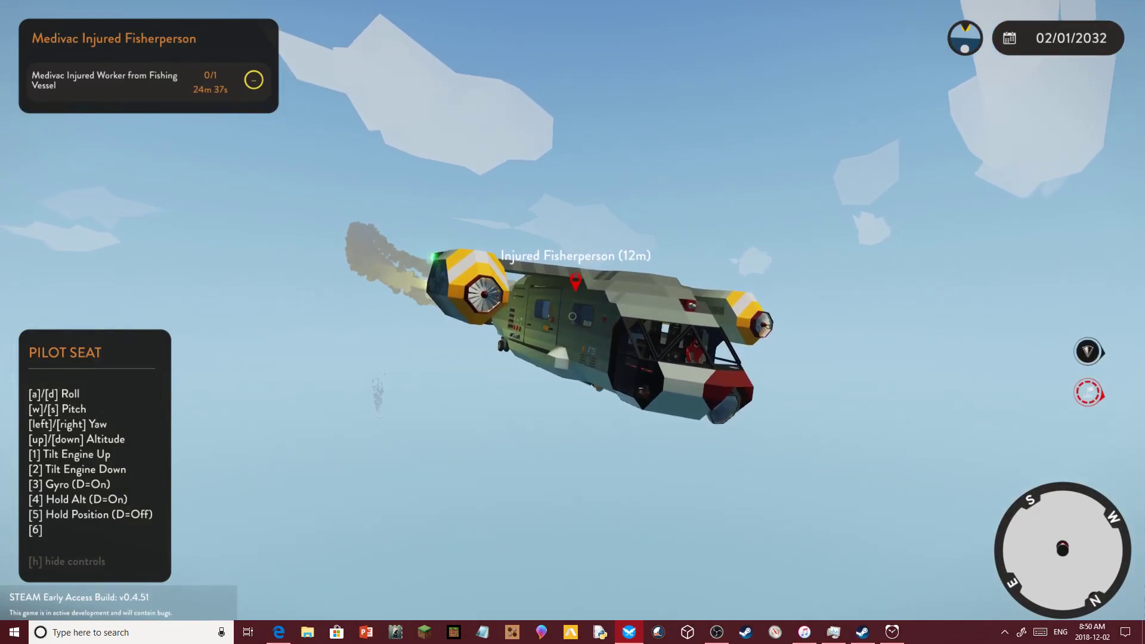
{"action": "key", "text": "v"}
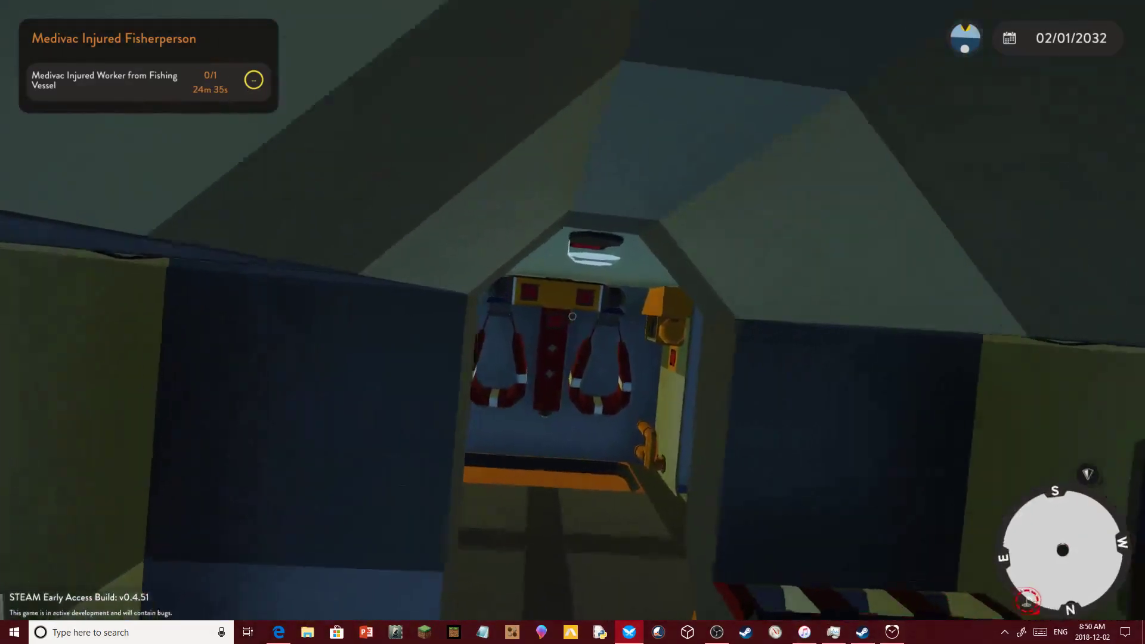
- Cross the cabin, switch off the door power and turn back toward the cockpit
{"action": "key", "text": "w"}
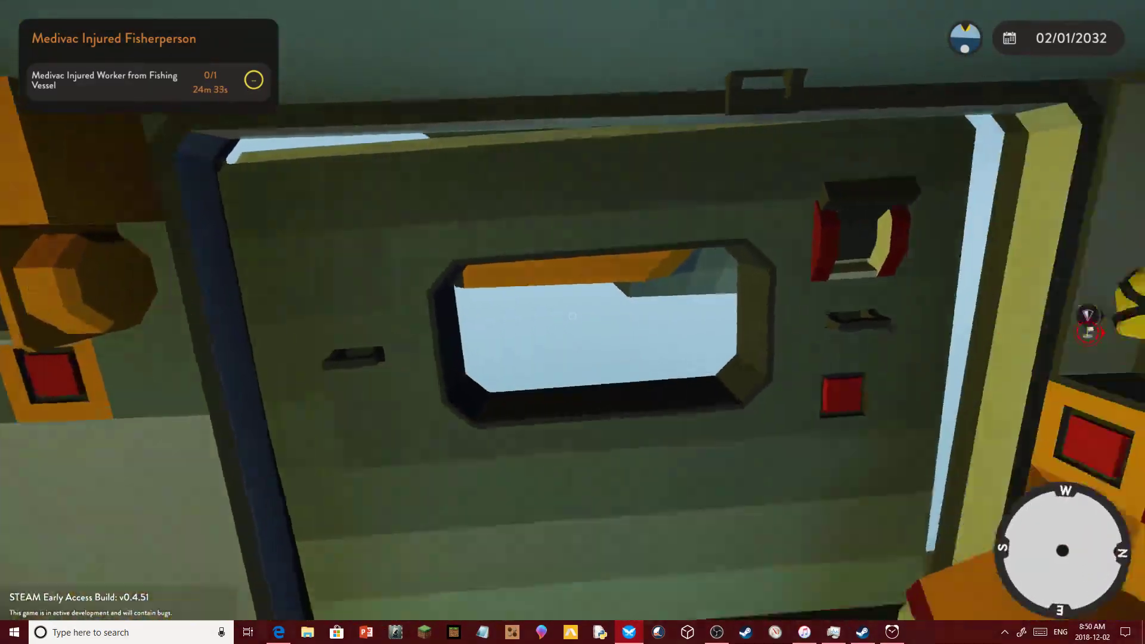
{"action": "key", "text": "e"}
{"action": "key", "text": "w"}
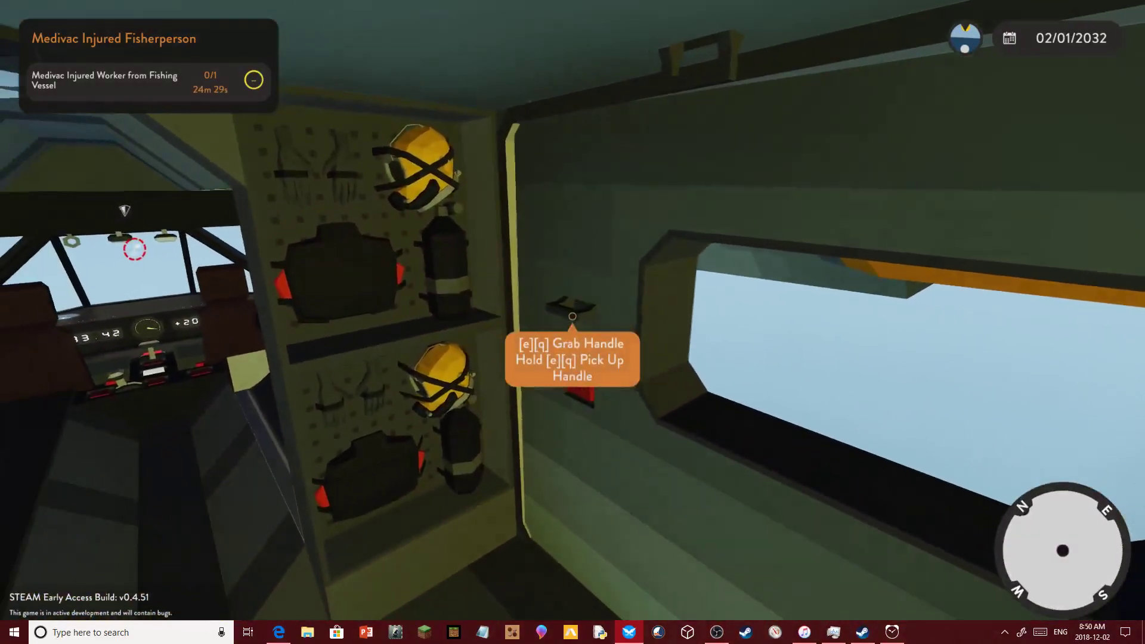
{"action": "key", "text": "e"}
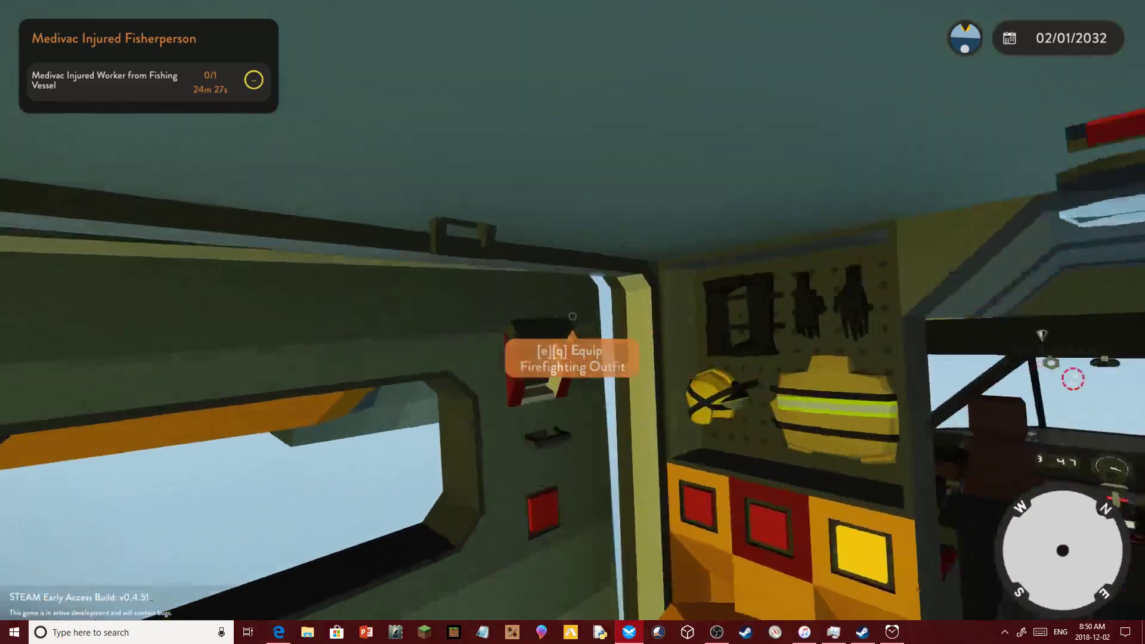
{"action": "key", "text": "e"}
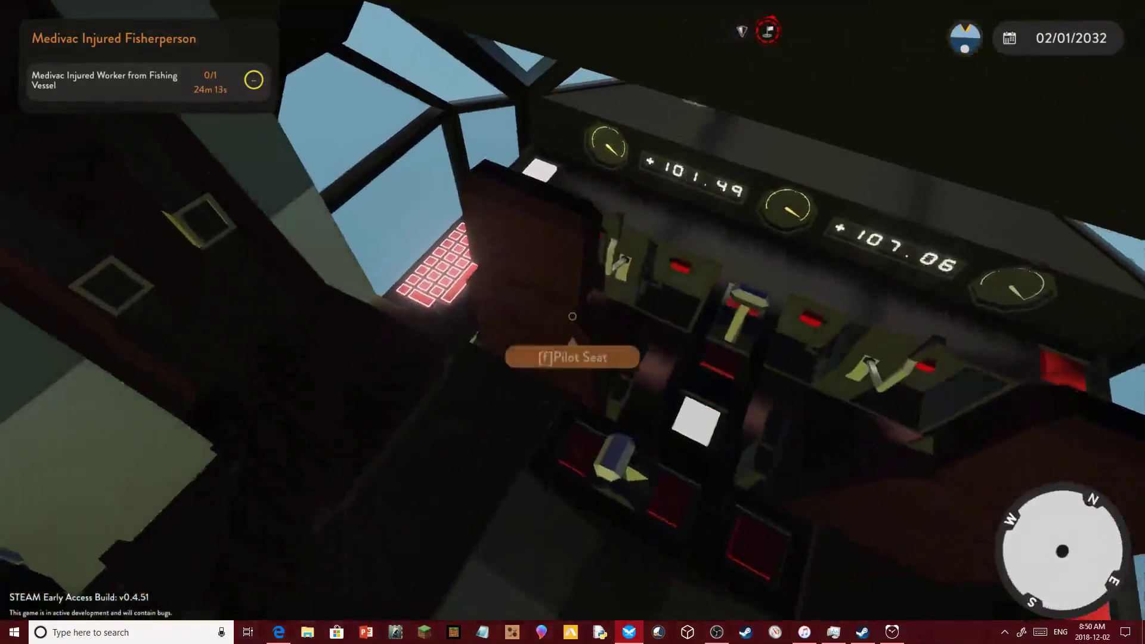
- Take the pilot seat and switch to an outside view for the hospital flight
{"action": "key", "text": "f"}
{"action": "key", "text": "c"}
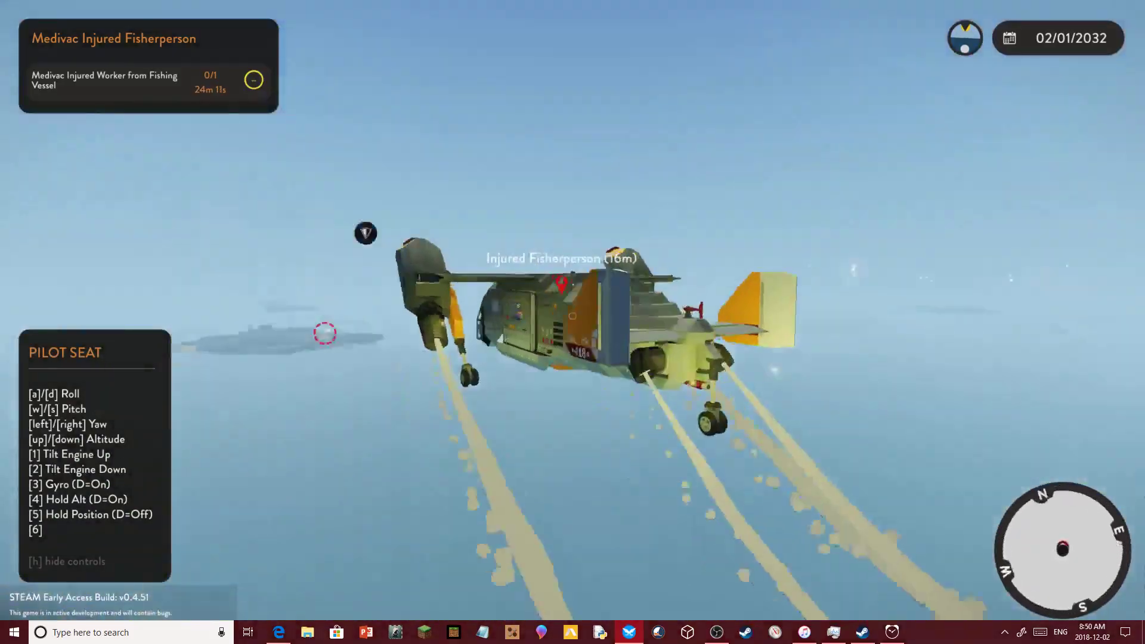
{"action": "scroll", "coordinate": [572, 323], "scroll_direction": "up", "scroll_amount": 5}
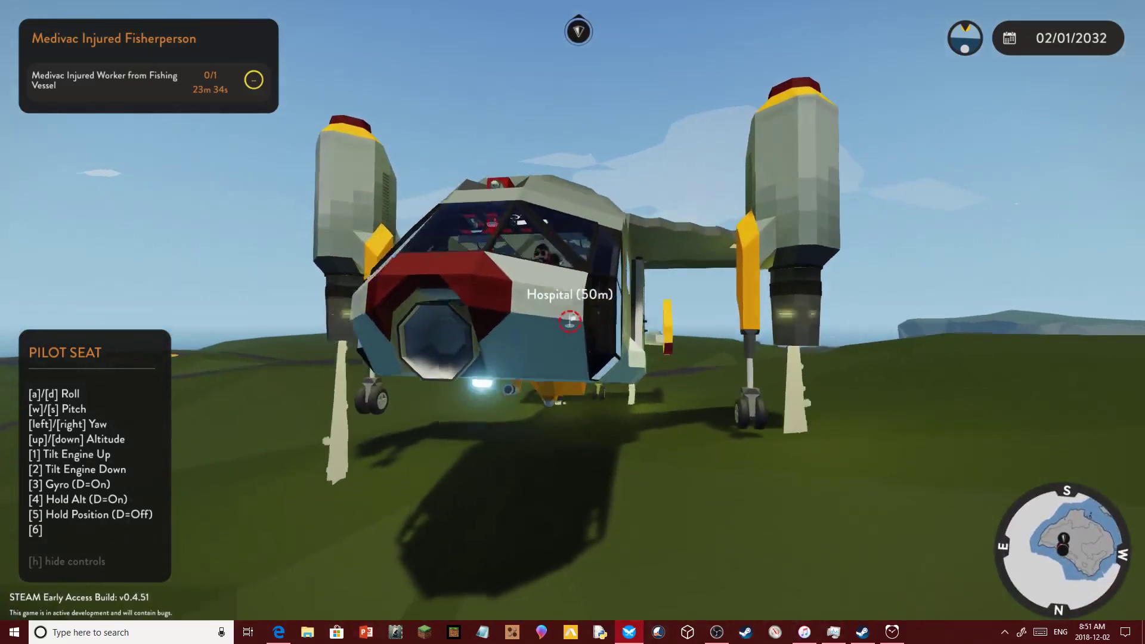
- Leave the pilot seat and pick up the injured fisherperson from the VTOL's medical bed
{"action": "key", "text": "v"}
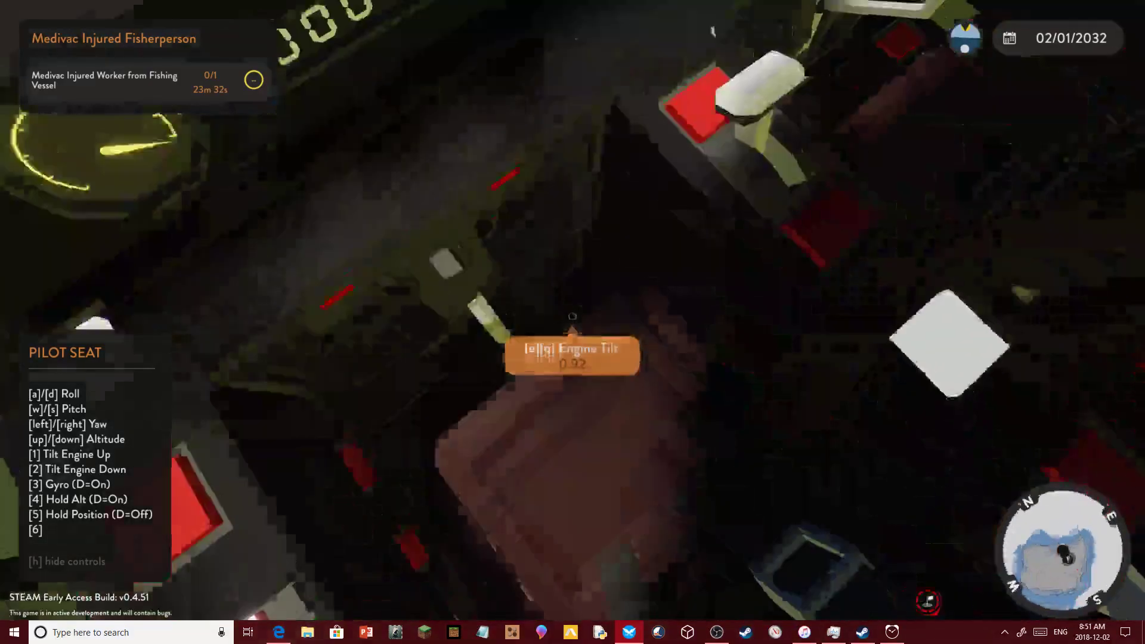
{"action": "key", "text": "f"}
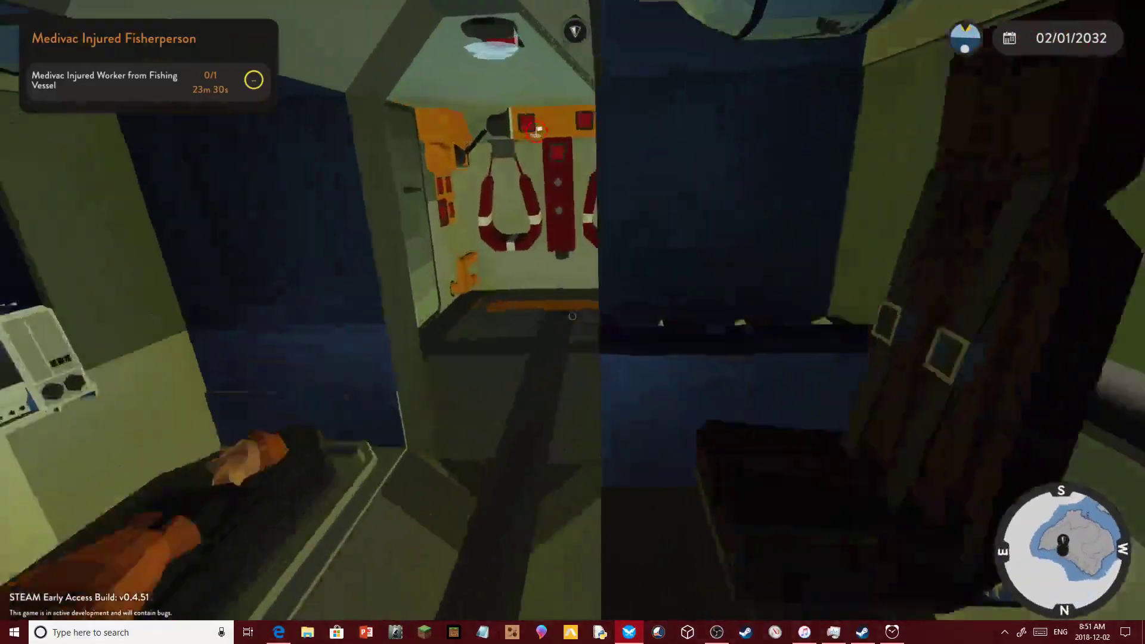
{"action": "key", "text": "w"}
{"action": "key", "text": "w"}
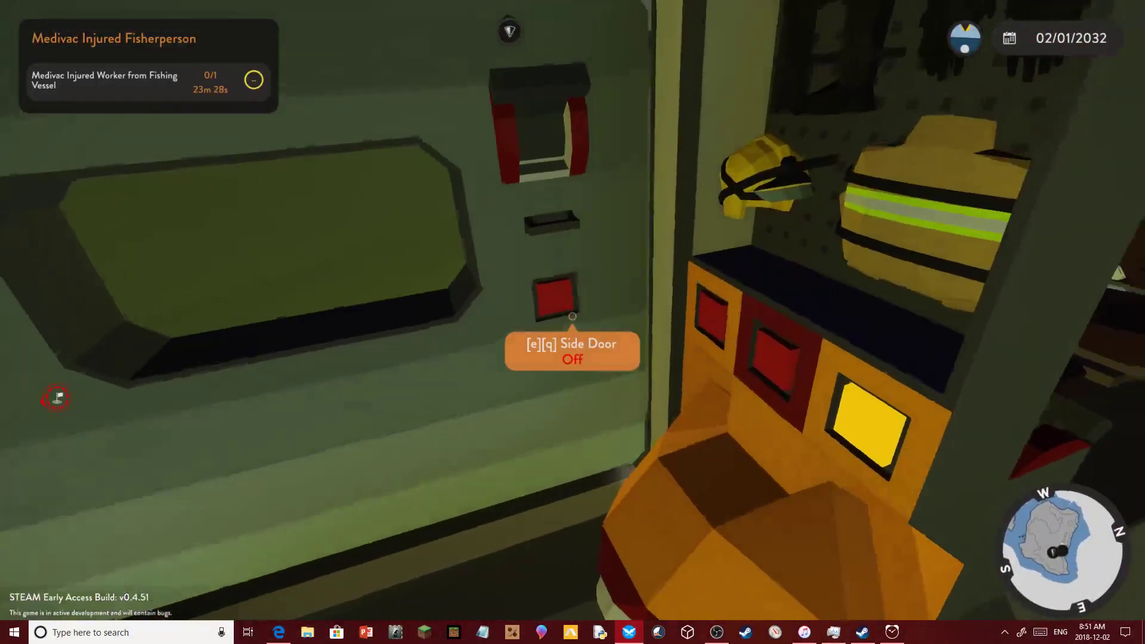
{"action": "key", "text": "w"}
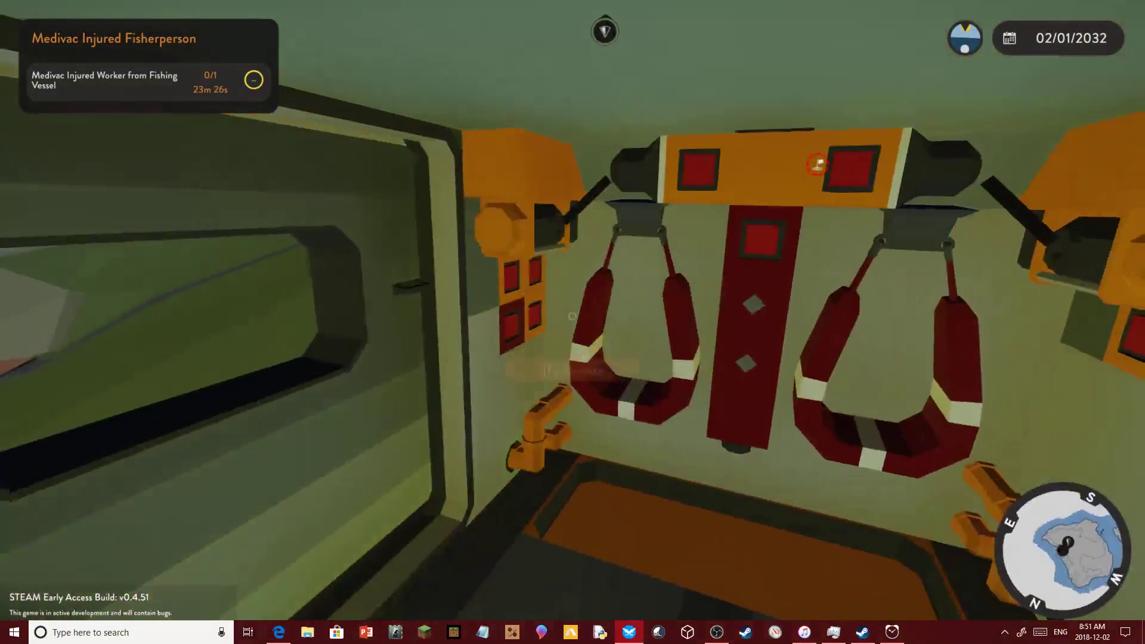
{"action": "key", "text": "w"}
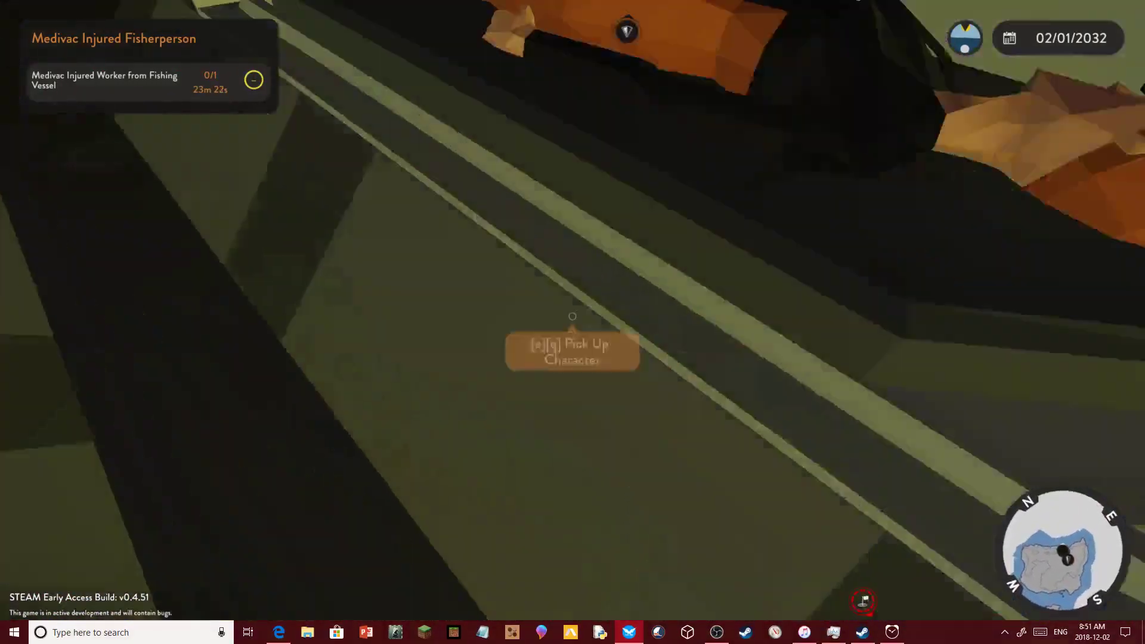
{"action": "key", "text": "e"}
- Carry the patient out of the aircraft and set them down inside the hospital
{"action": "key", "text": "s"}
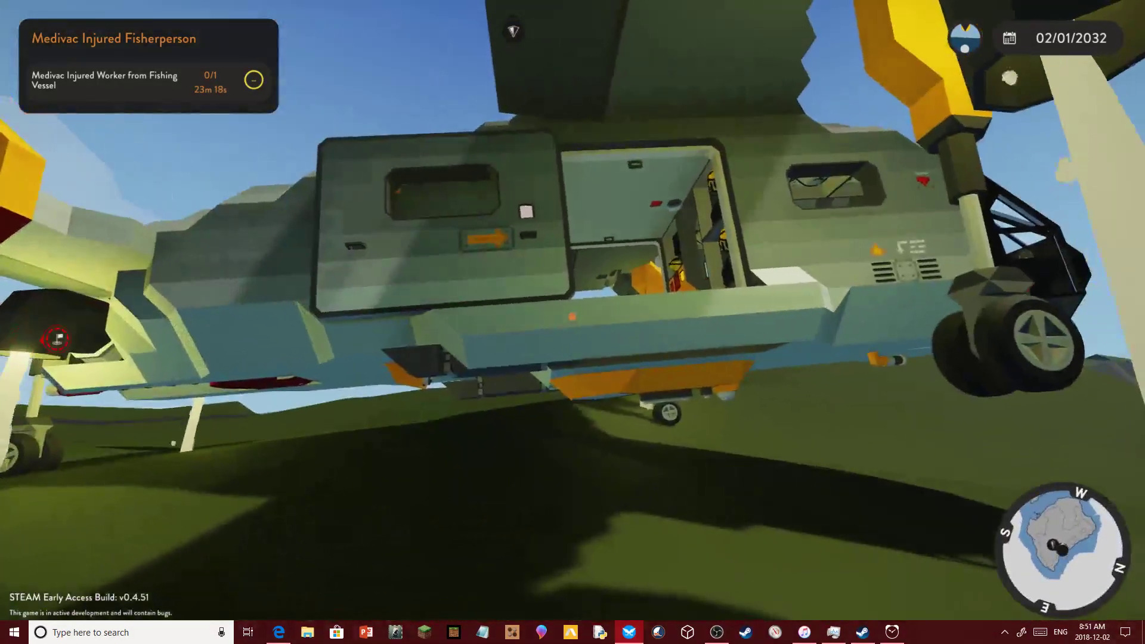
{"action": "key", "text": "w"}
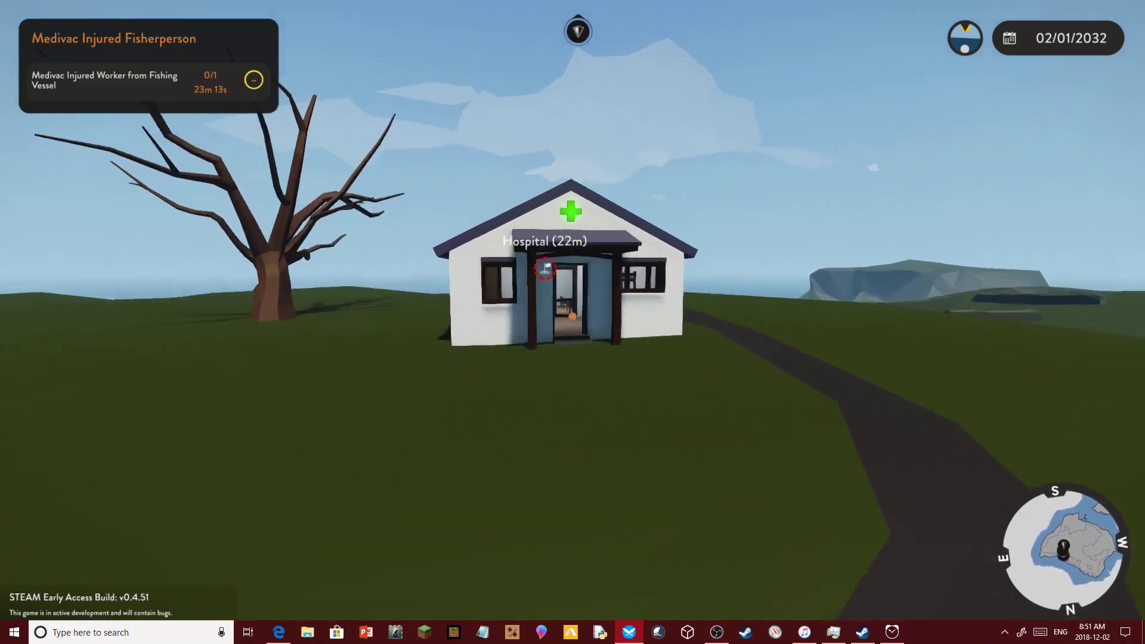
{"action": "key", "text": "w"}
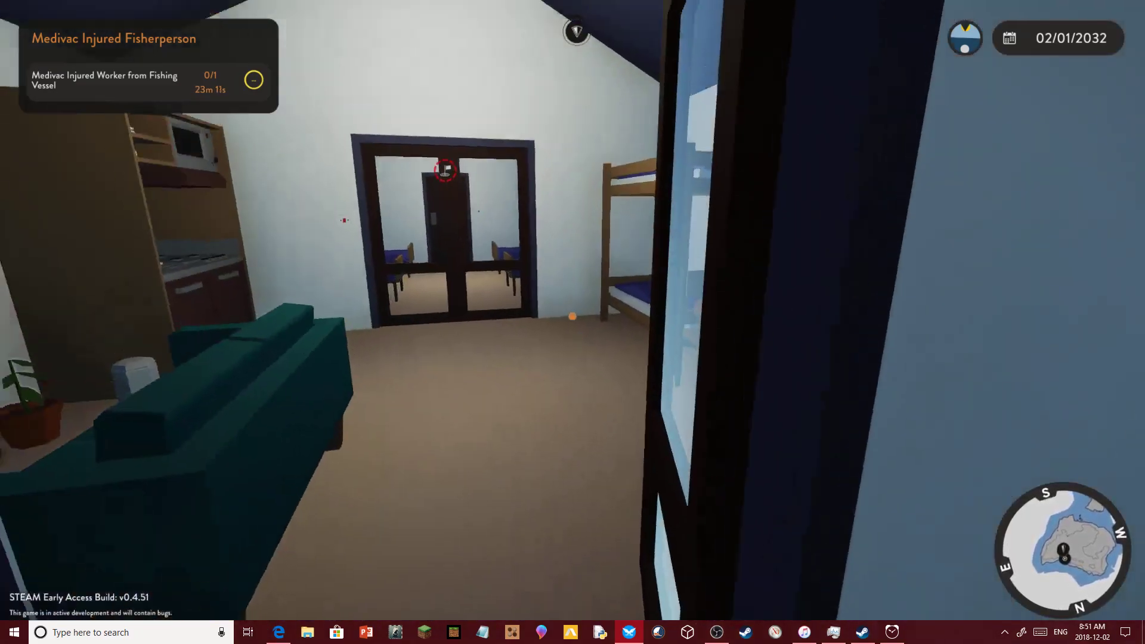
{"action": "key", "text": "g"}
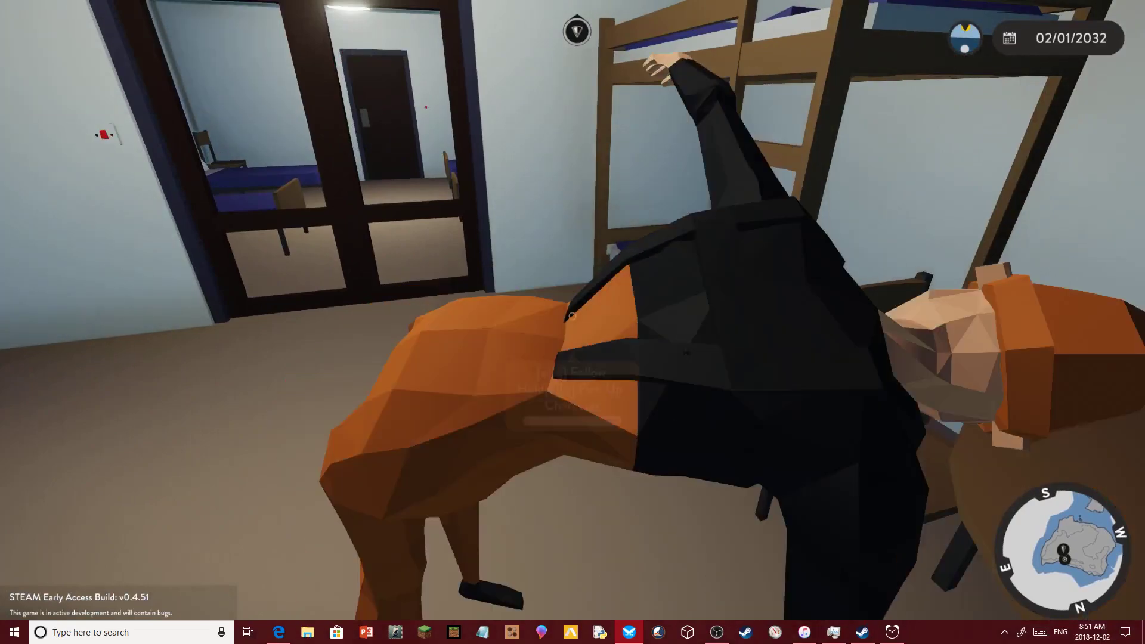
{"action": "key", "text": "s"}
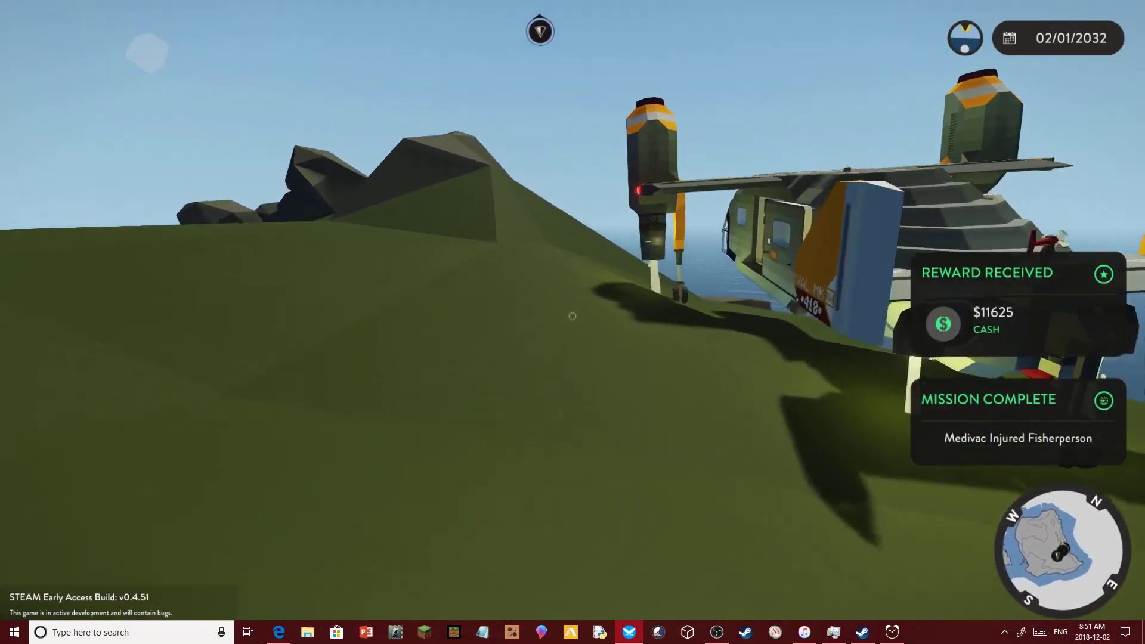
- Walk back through the VTOL's side door to the cockpit and sit in the pilot seat
{"action": "key", "text": "w"}
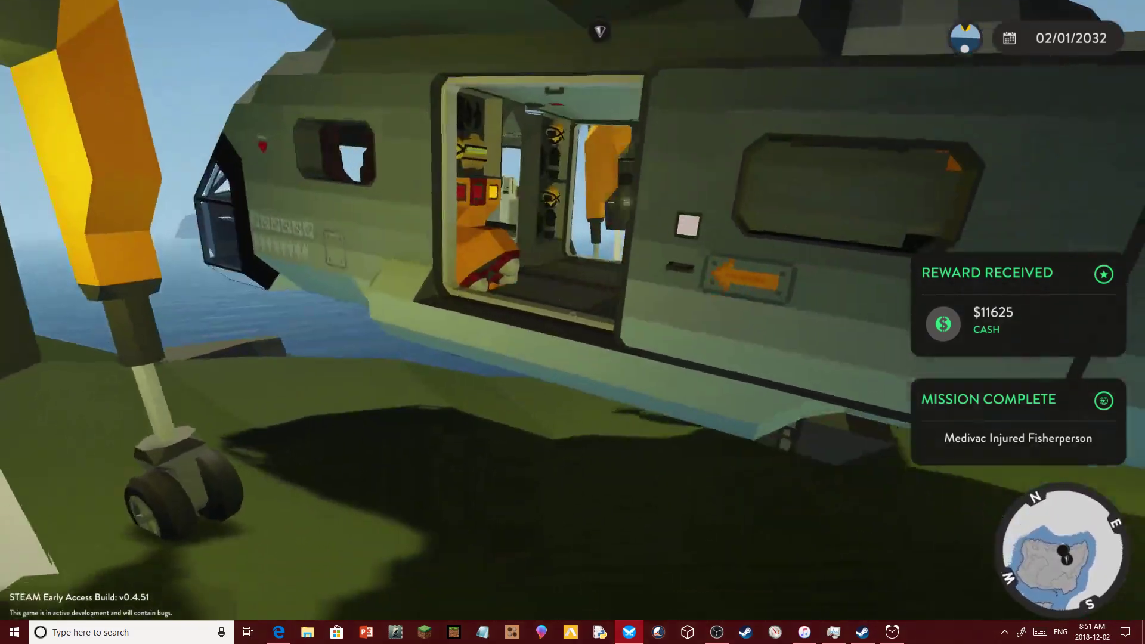
{"action": "key", "text": "w"}
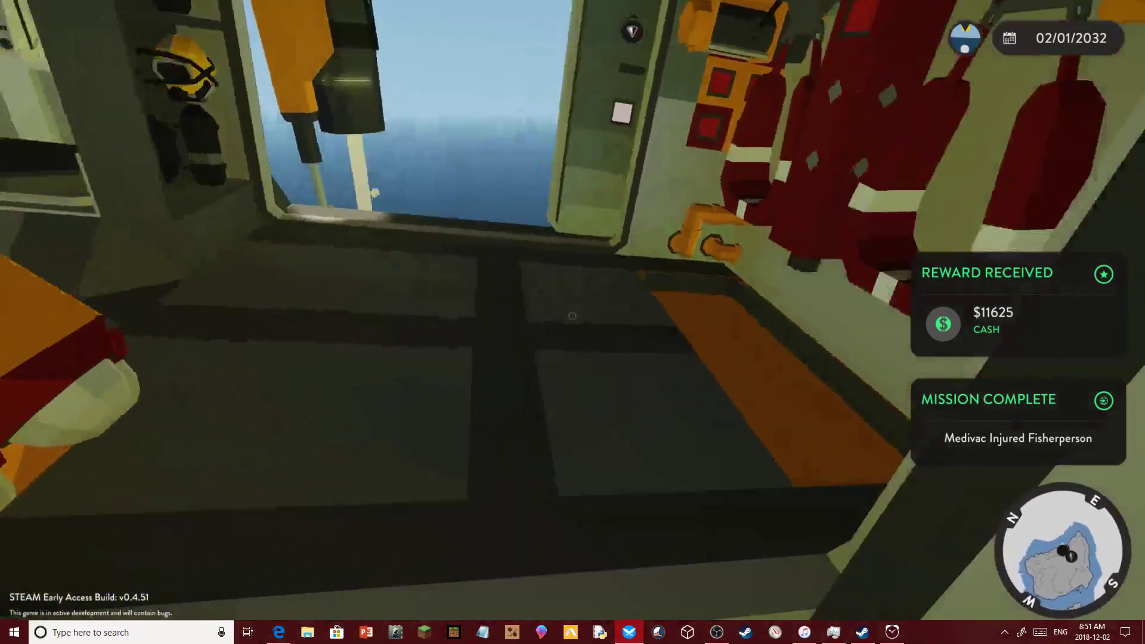
{"action": "key", "text": "s"}
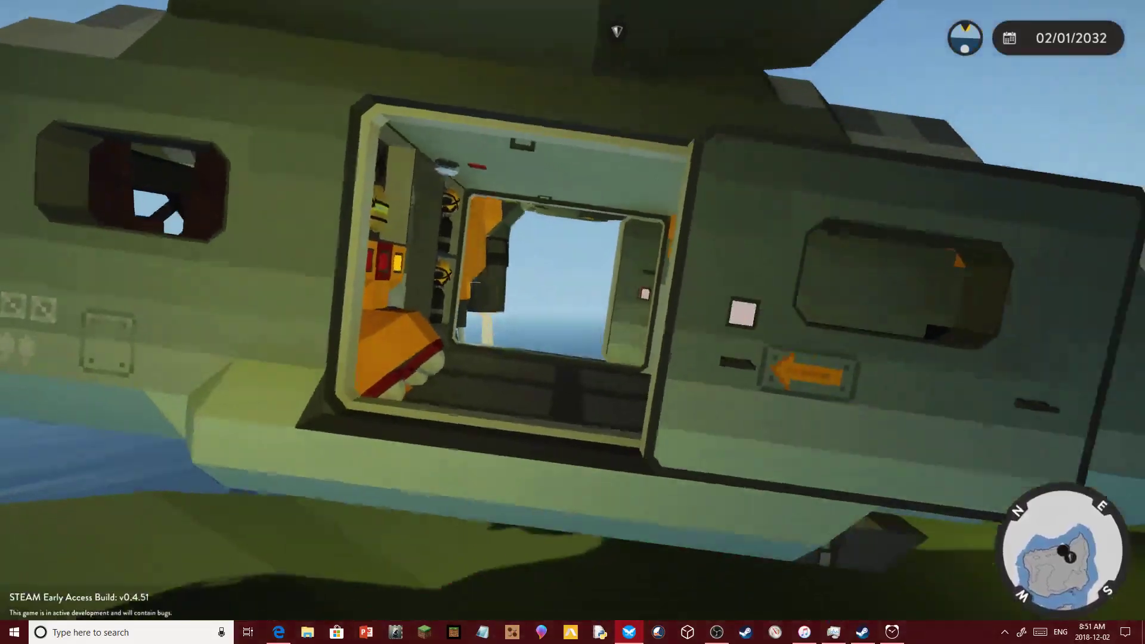
{"action": "key", "text": "w"}
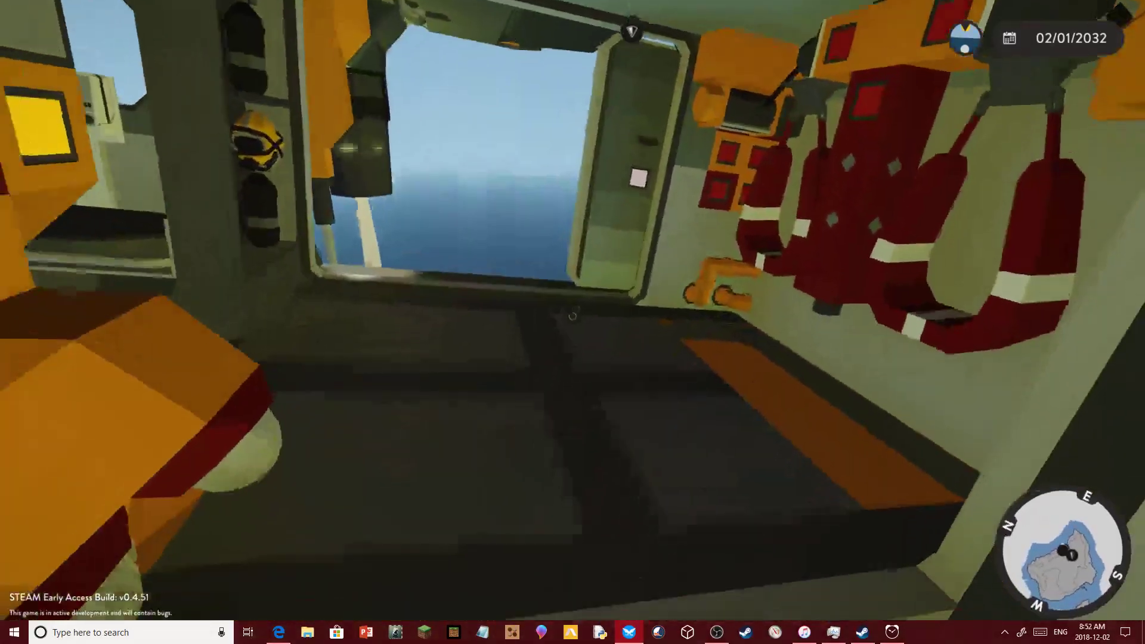
{"action": "key", "text": "w"}
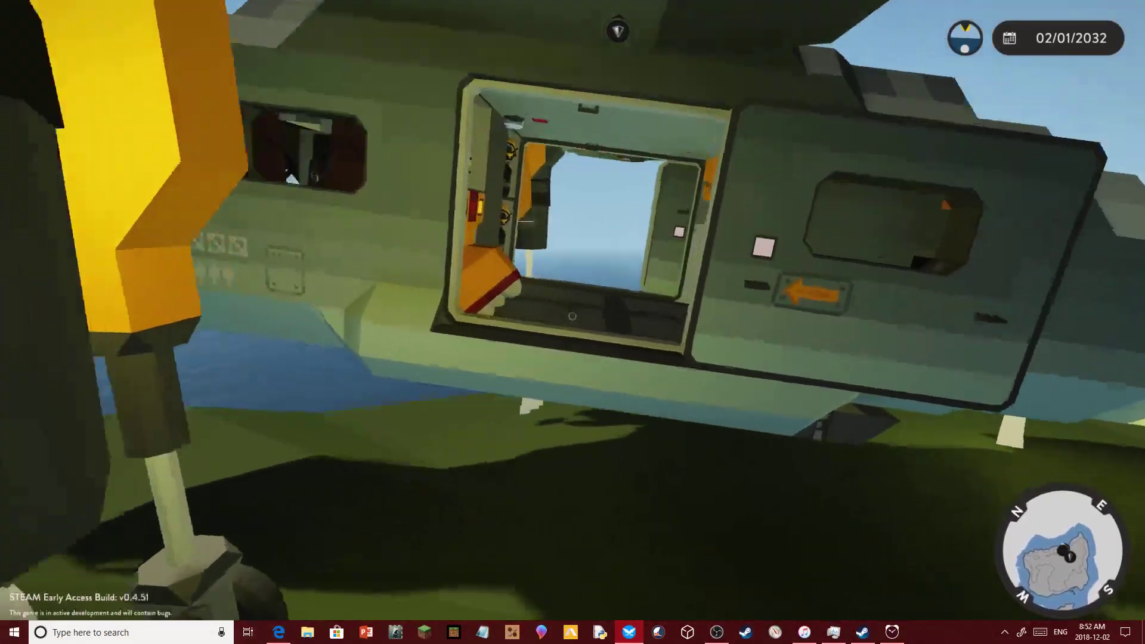
{"action": "key", "text": "w"}
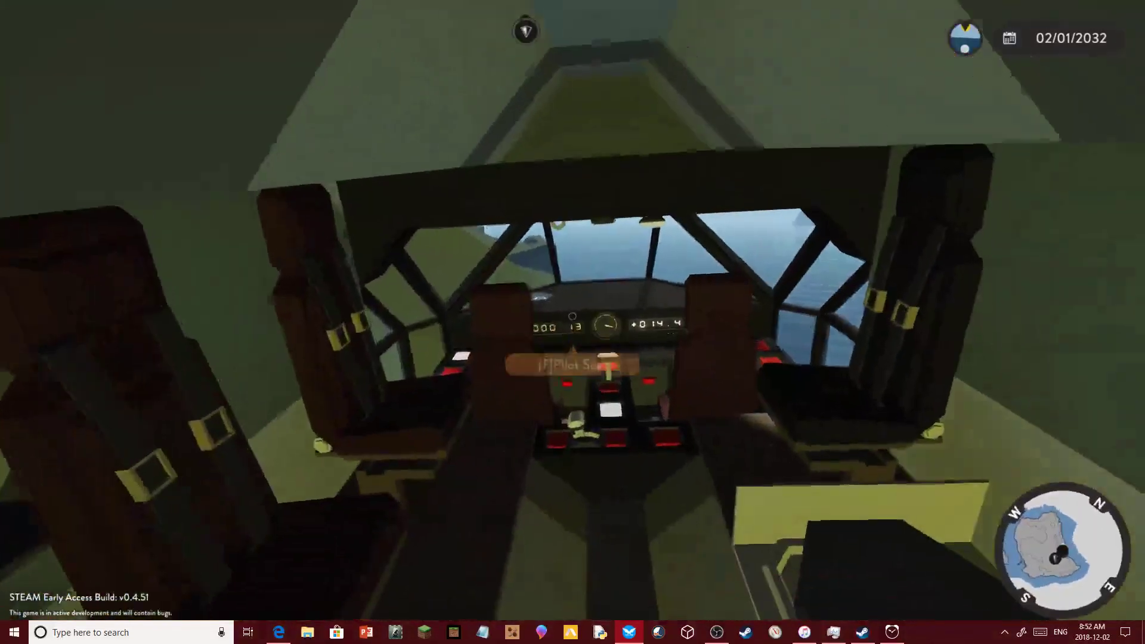
{"action": "key", "text": "f"}
{"action": "key", "text": "Tab"}
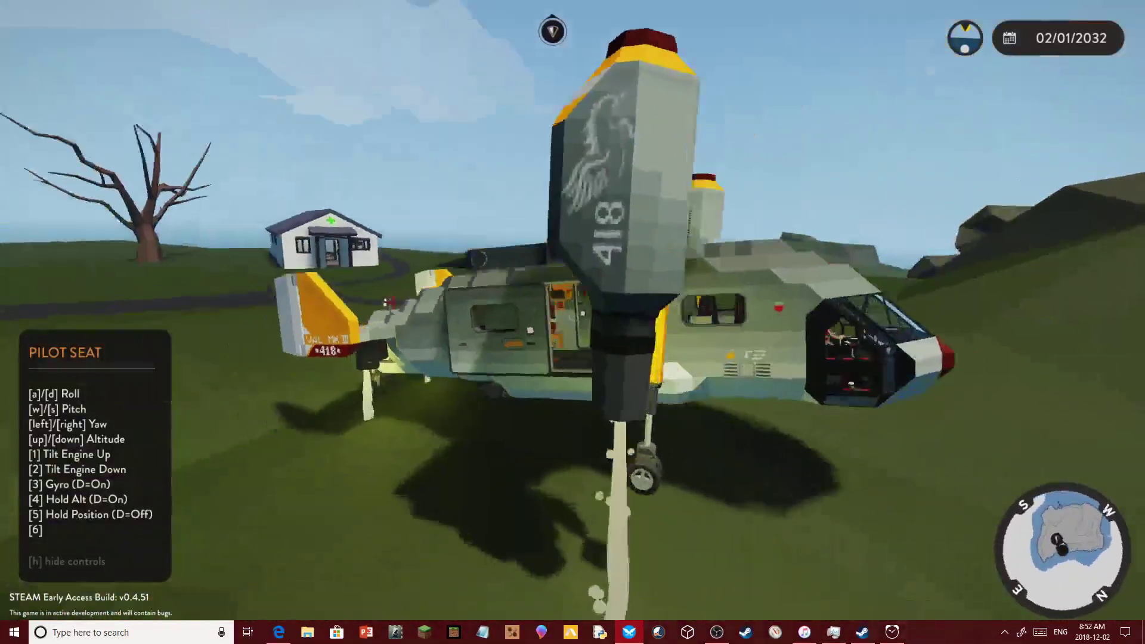
- From the map's Missions list, spawn Rescue Maintenance Workers from the official Lighthouse playlist
{"action": "key", "text": "Escape"}
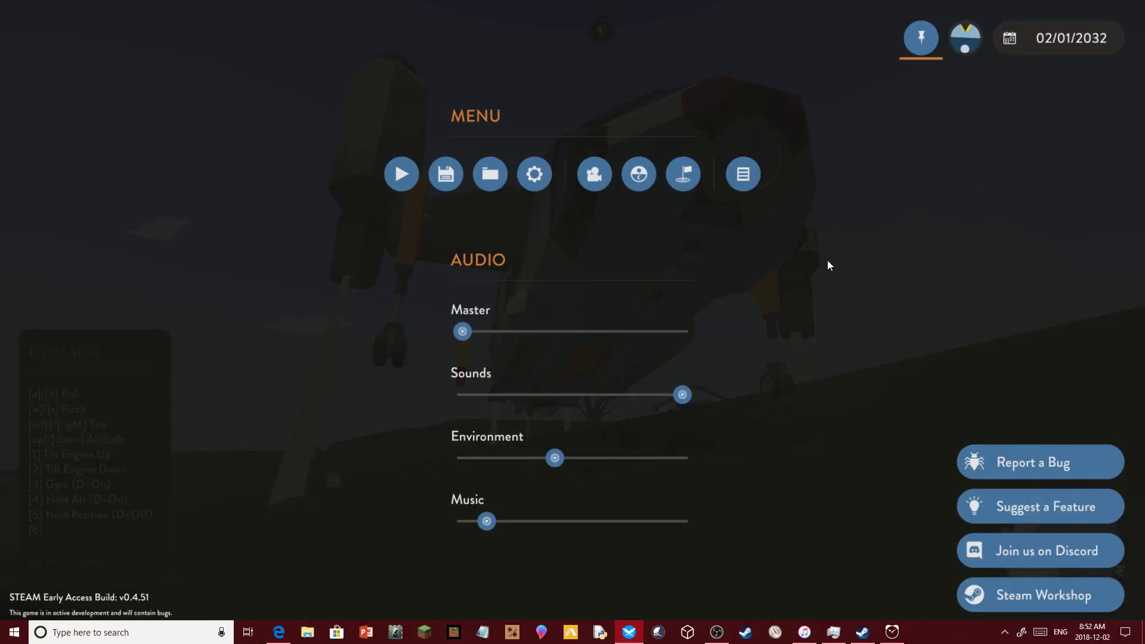
{"action": "key", "text": "Escape"}
{"action": "key", "text": "m"}
{"action": "left_click", "coordinate": [234, 37]}
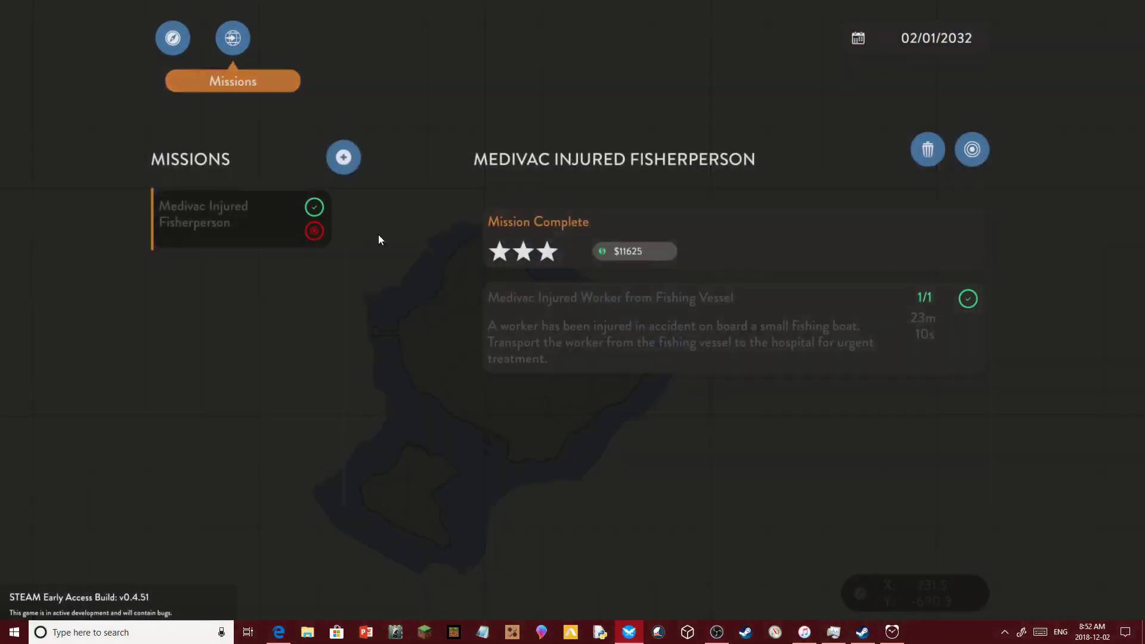
{"action": "left_click", "coordinate": [342, 157]}
{"action": "left_click", "coordinate": [361, 425]}
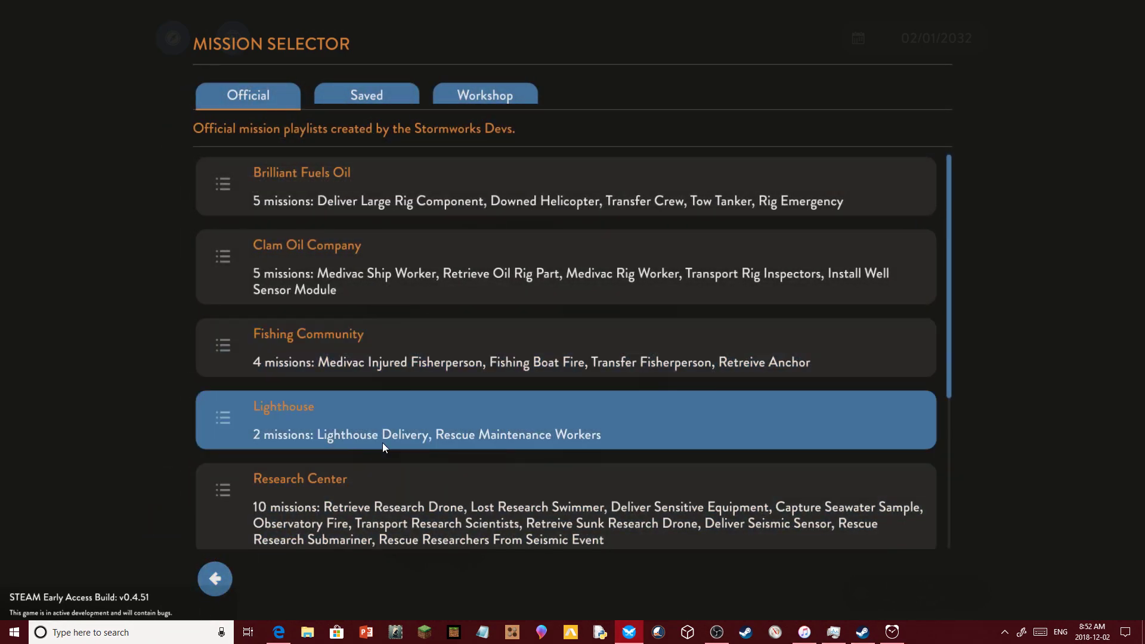
{"action": "left_click", "coordinate": [567, 435]}
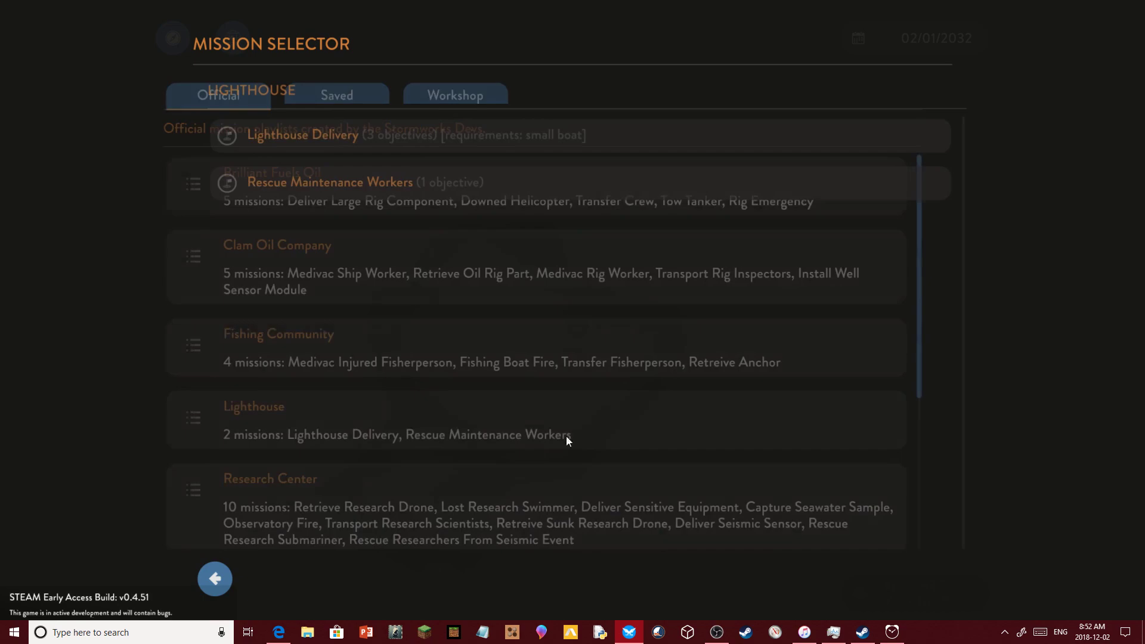
{"action": "left_click", "coordinate": [575, 185]}
{"action": "left_click", "coordinate": [616, 448]}
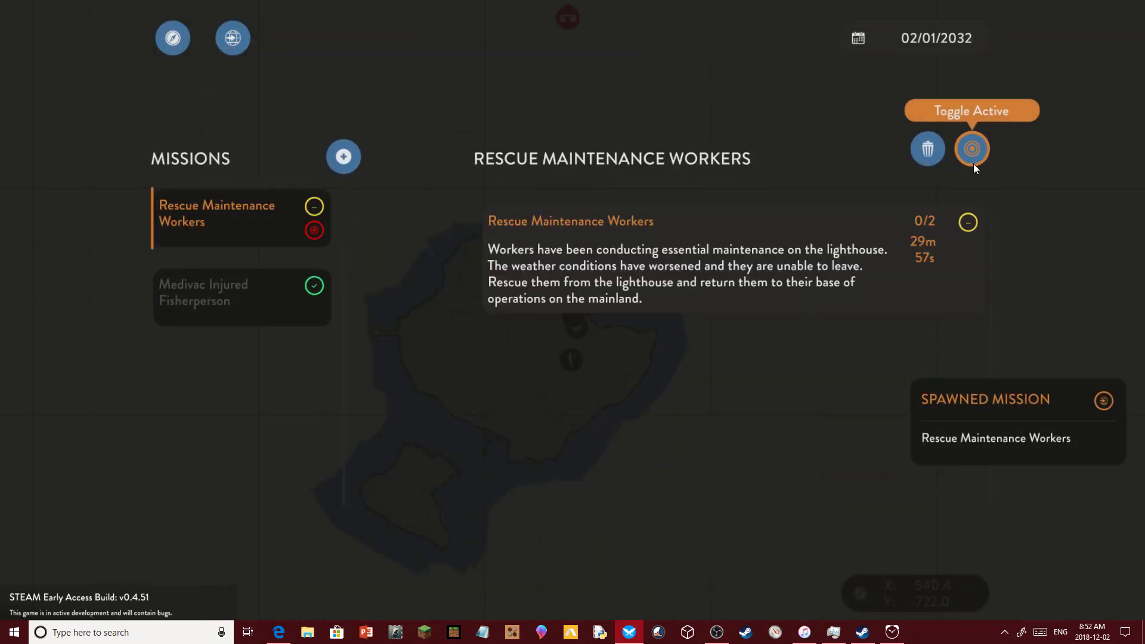
{"action": "key", "text": "Escape"}
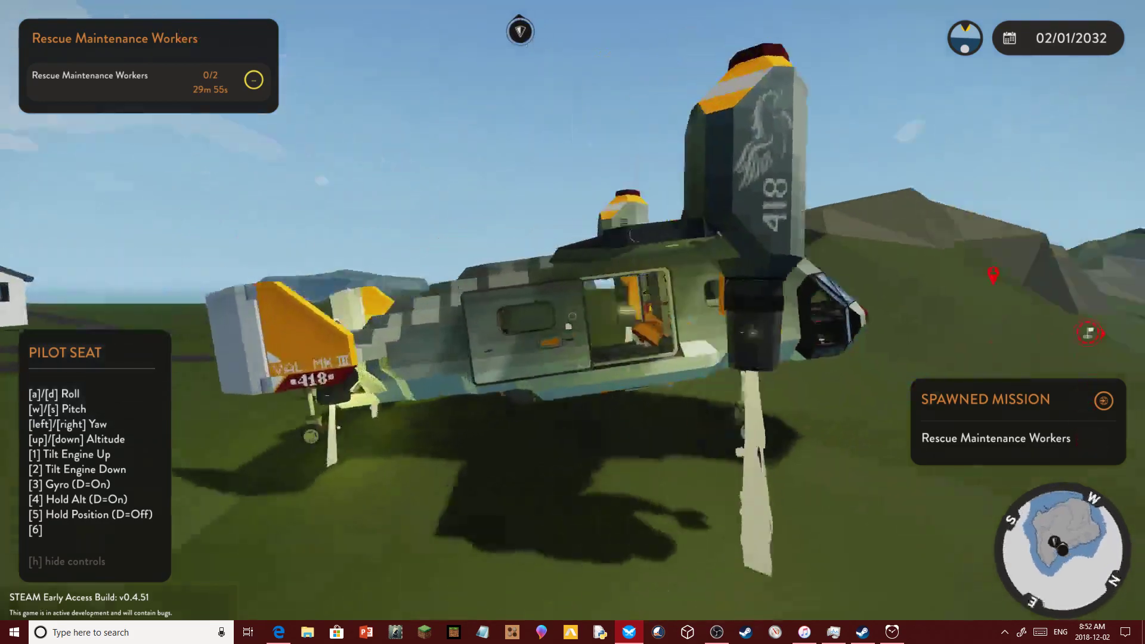